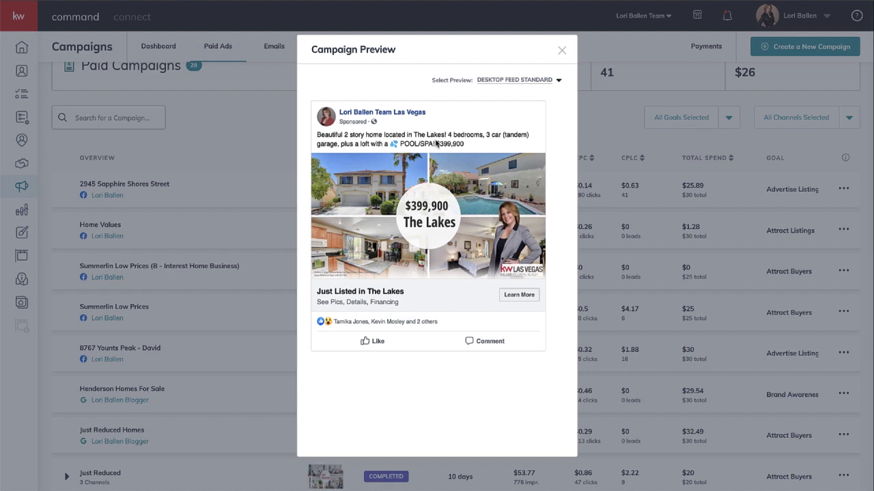
# Close the campaign preview and examine the trigger, email, delays and linked plans of the Facebook Ad Email Only SmartPlan.
pyautogui.click(562, 53)
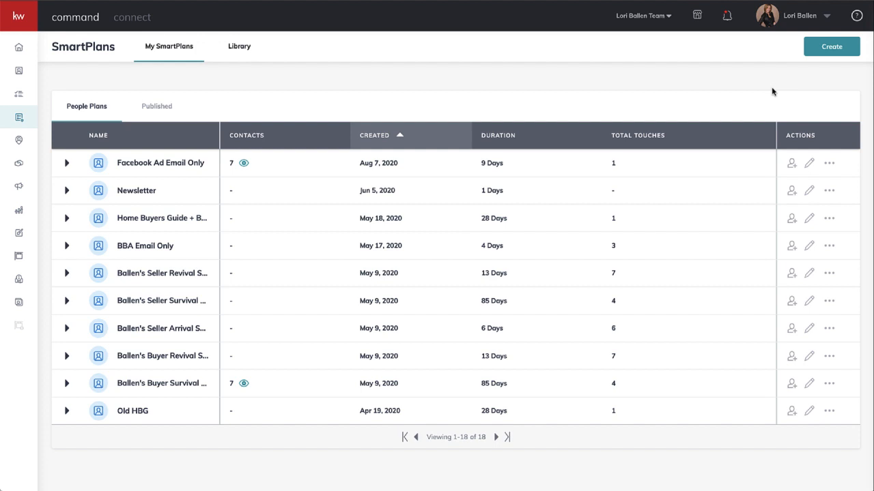
pyautogui.click(68, 164)
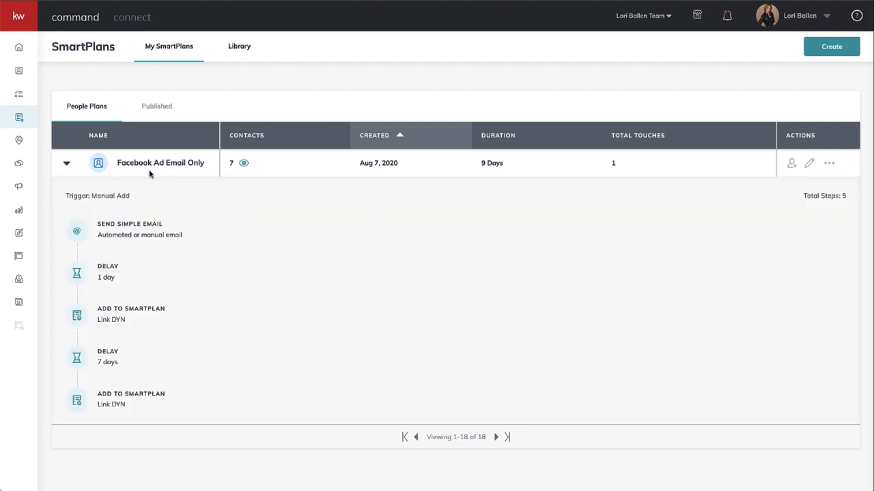
pyautogui.scroll(-2, 278, 197)
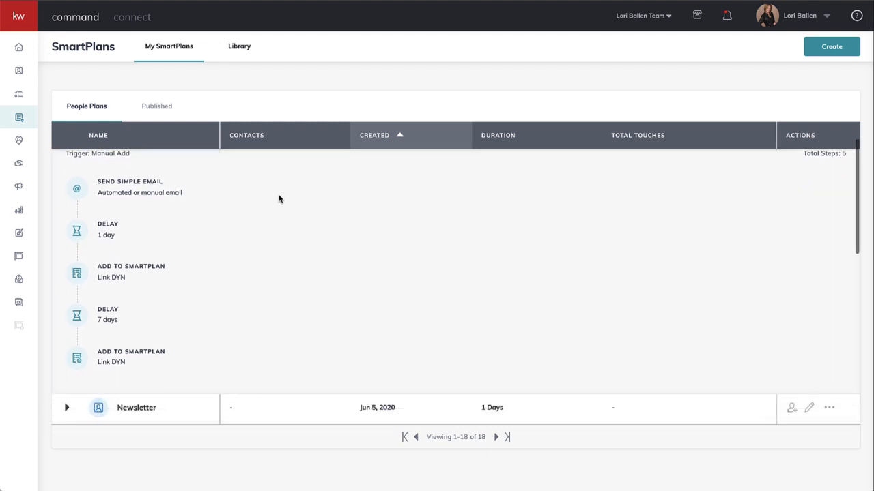
pyautogui.scroll(-1, 278, 198)
pyautogui.scroll(1, 278, 199)
pyautogui.scroll(-1, 278, 199)
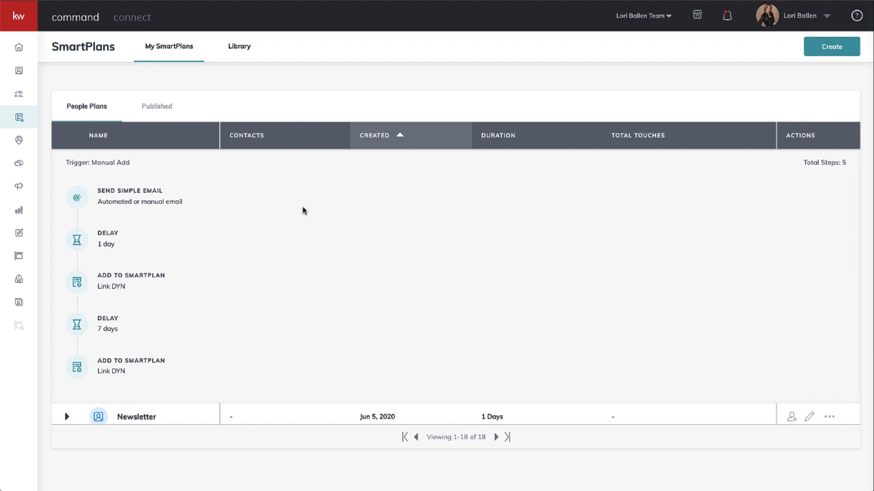
pyautogui.moveTo(157, 202)
pyautogui.scroll(1, 127, 286)
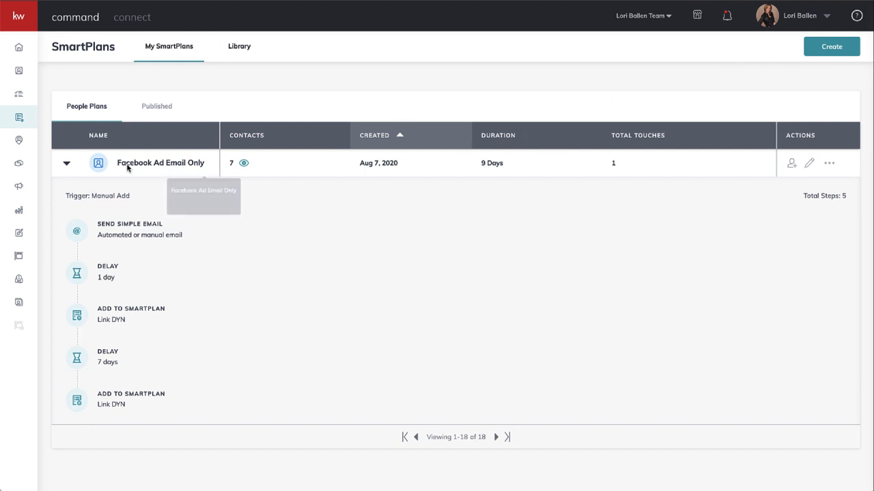
pyautogui.click(833, 52)
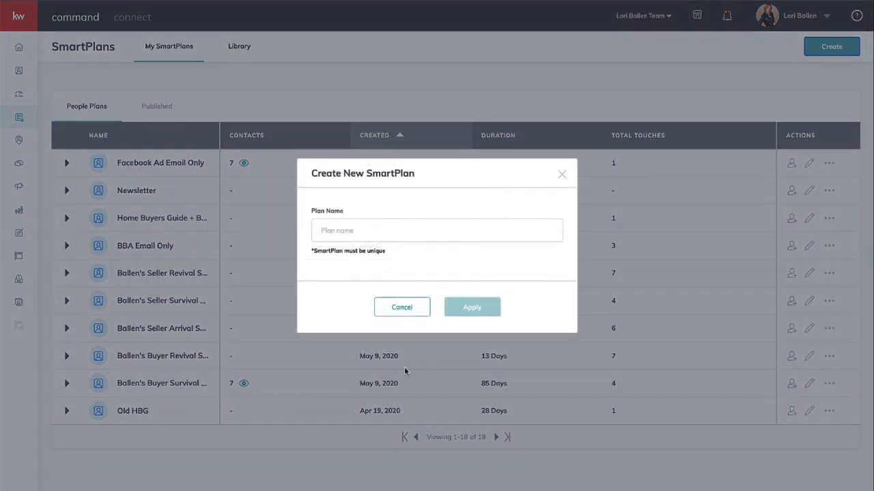
pyautogui.click(402, 230)
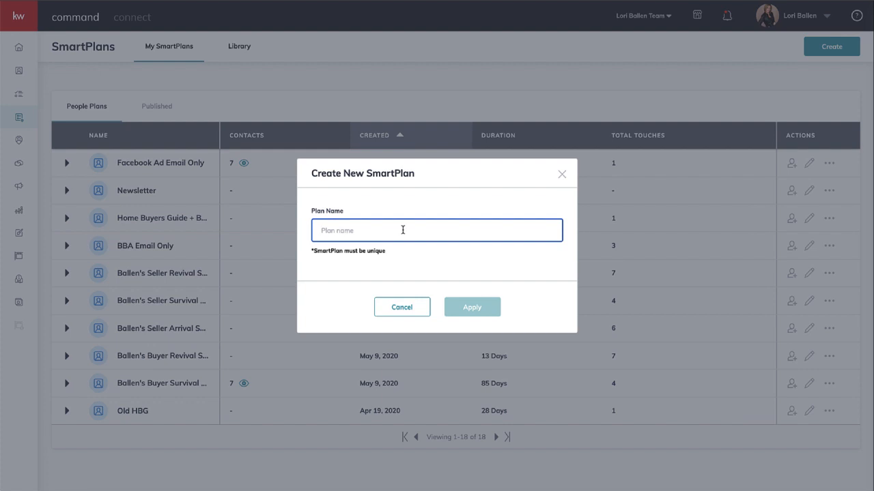
pyautogui.click(398, 311)
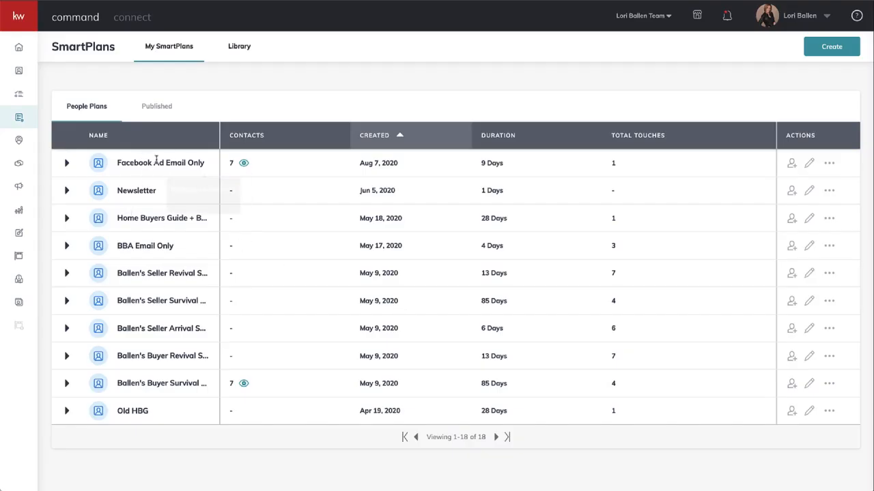
# Check the action sequence of the Facebook Ad Email Only SmartPlan and its additional actions, leaving the plan collapsed.
pyautogui.click(67, 163)
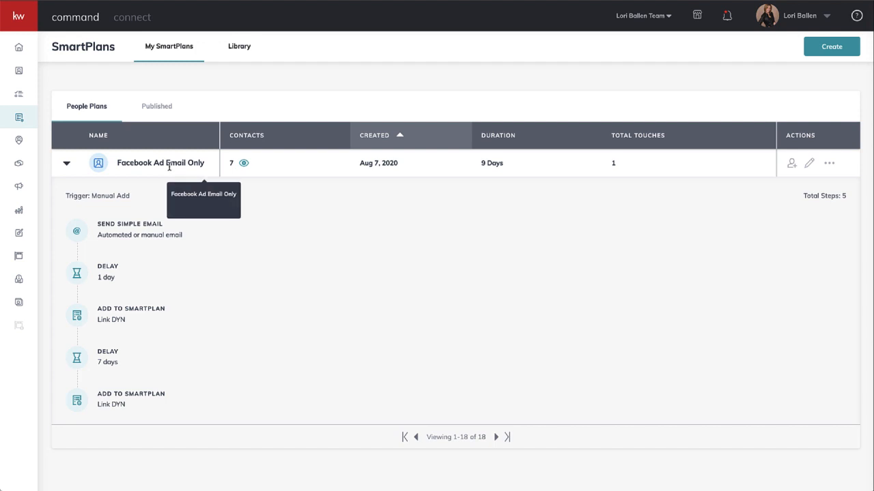
pyautogui.click(66, 164)
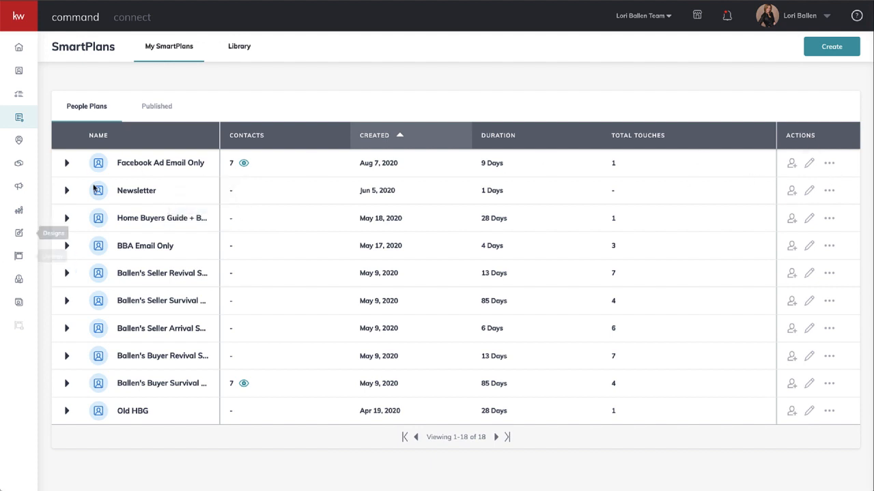
pyautogui.click(67, 164)
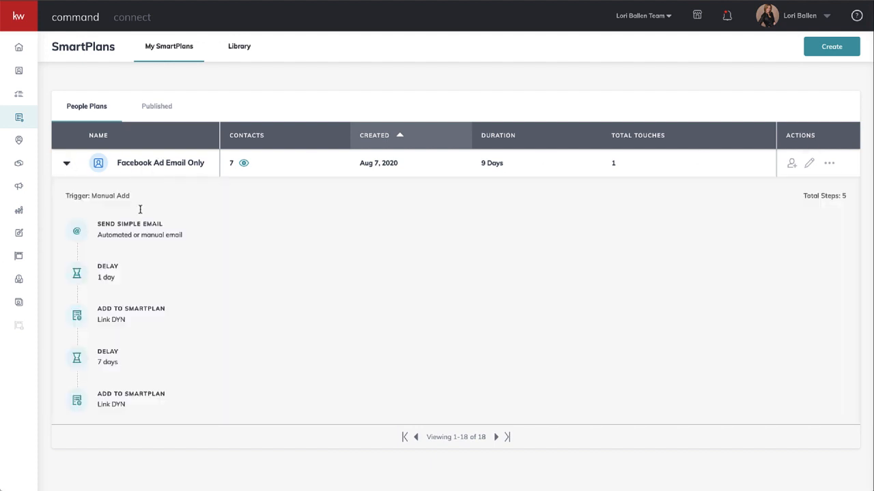
pyautogui.click(831, 165)
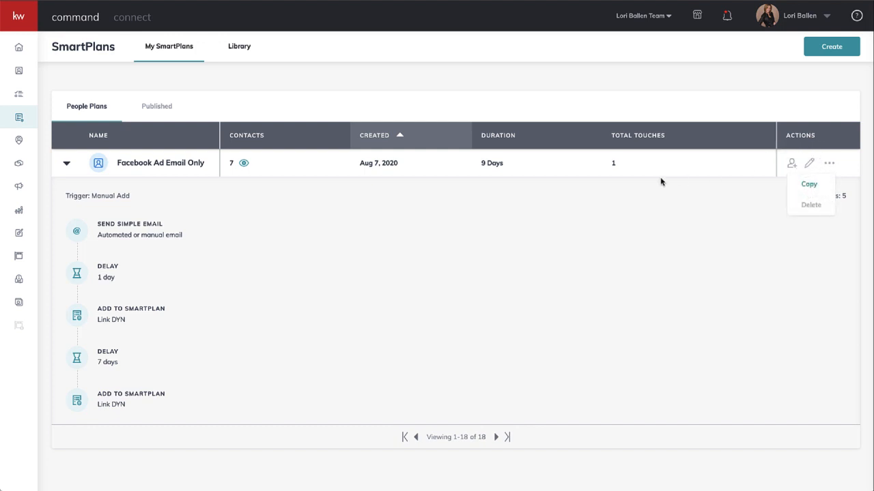
pyautogui.click(611, 238)
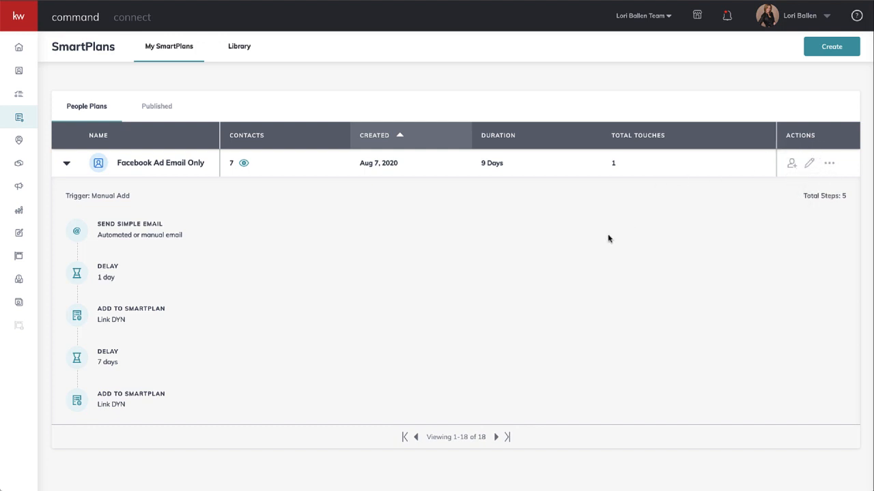
pyautogui.click(67, 164)
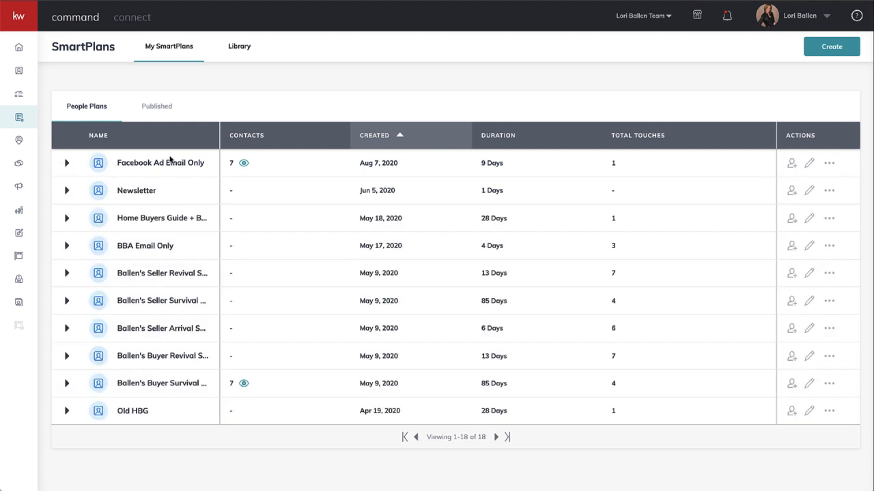
# Open the Facebook Ad Email Only SmartPlan for editing and bring up the content of its first email.
pyautogui.click(810, 166)
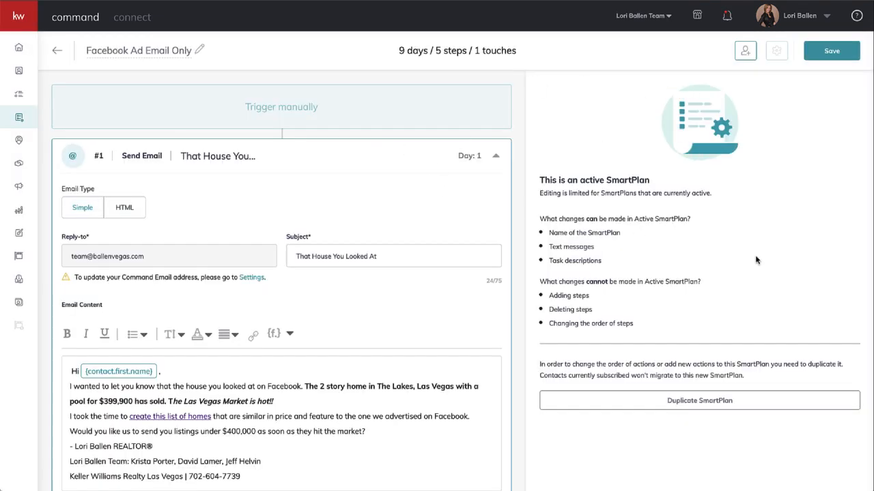
pyautogui.scroll(-1, 723, 321)
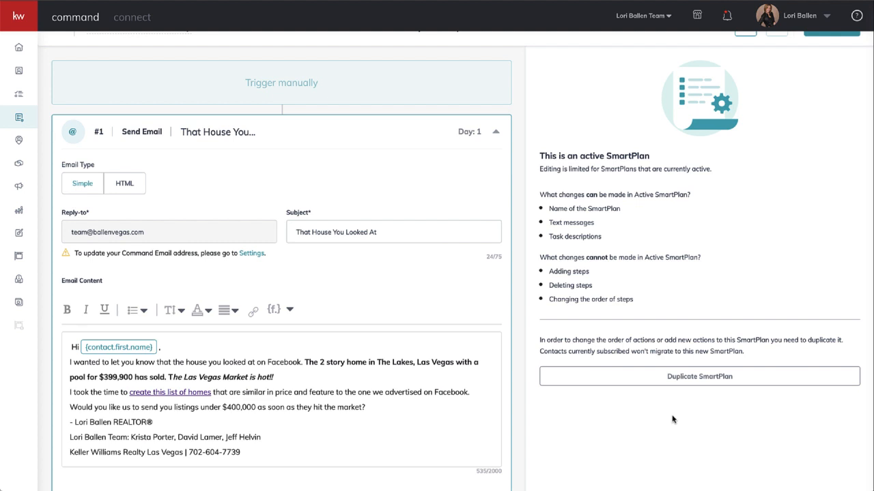
pyautogui.scroll(-1, 672, 419)
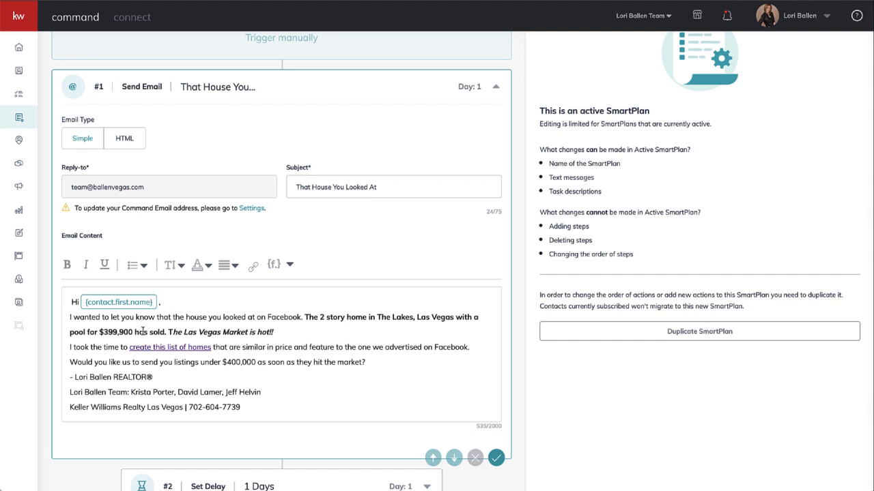
# Replace the period after "the house you looked at on Facebook" in the first email with a colon.
pyautogui.click(302, 320)
pyautogui.press('BackSpace')
pyautogui.write(':')
pyautogui.click(290, 329)
# Examine the delays and Add to SmartPlan actions that follow the first email, as well as the email's subject and settings.
pyautogui.scroll(-3, 179, 322)
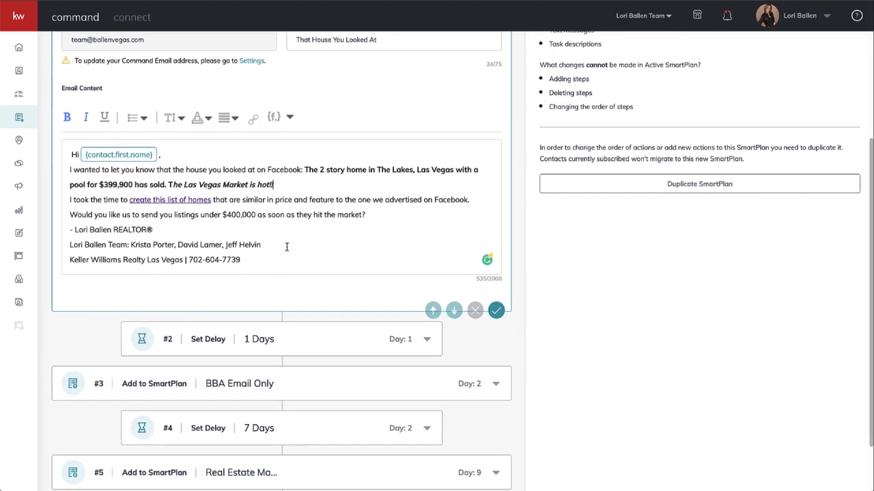
pyautogui.scroll(-2, 288, 252)
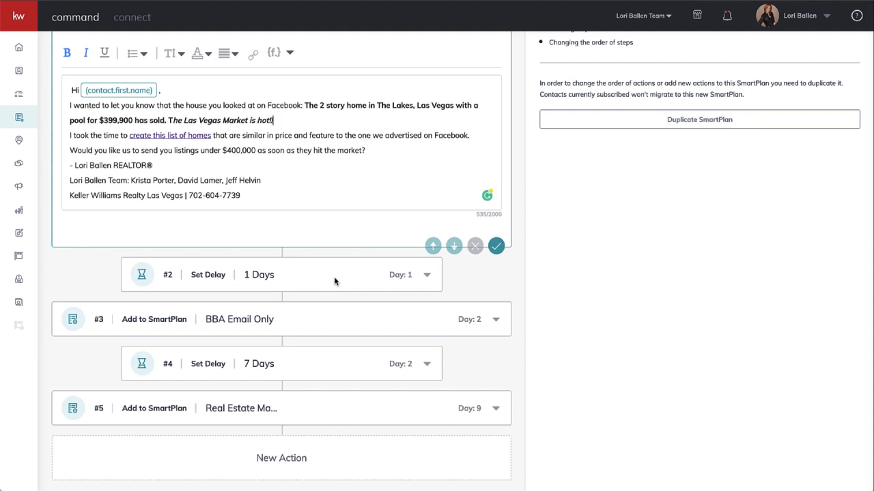
pyautogui.scroll(-1, 307, 292)
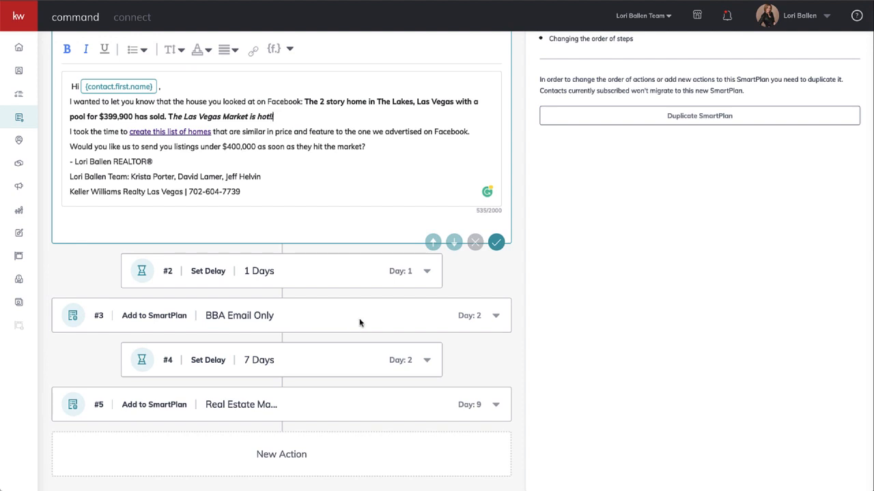
pyautogui.scroll(-1, 360, 323)
pyautogui.scroll(1, 279, 411)
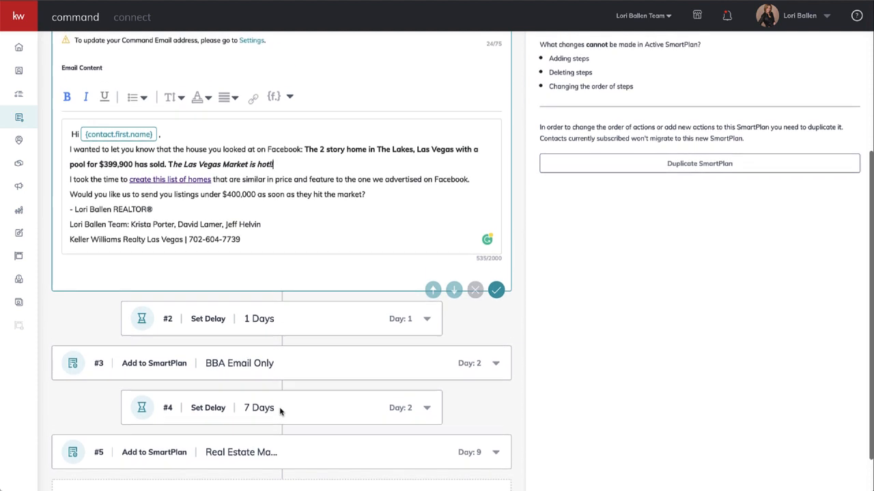
pyautogui.scroll(-1, 287, 254)
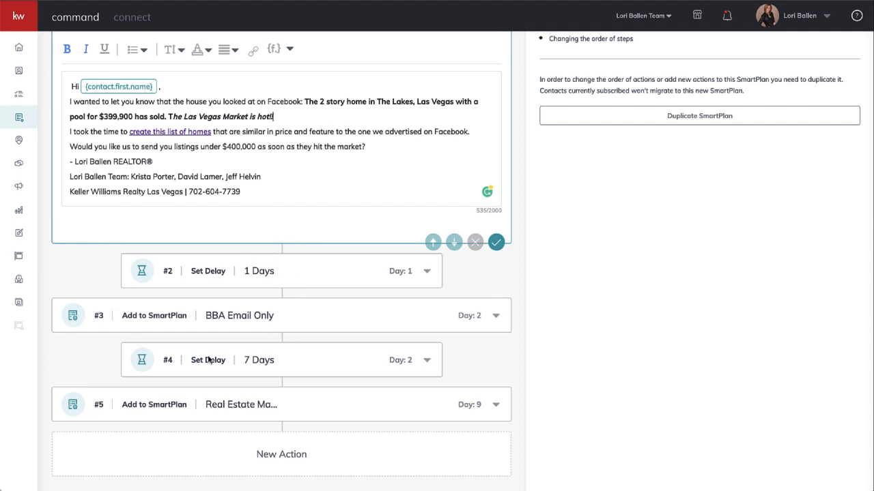
pyautogui.scroll(5, 165, 360)
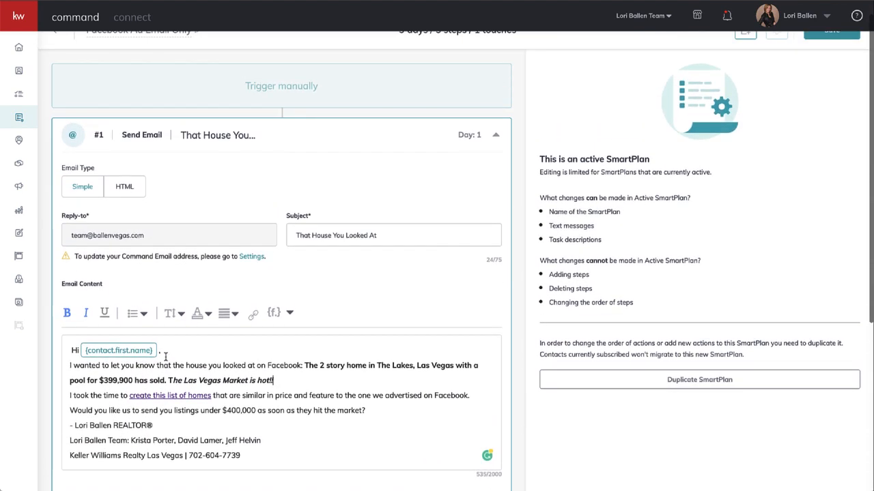
pyautogui.scroll(1, 165, 360)
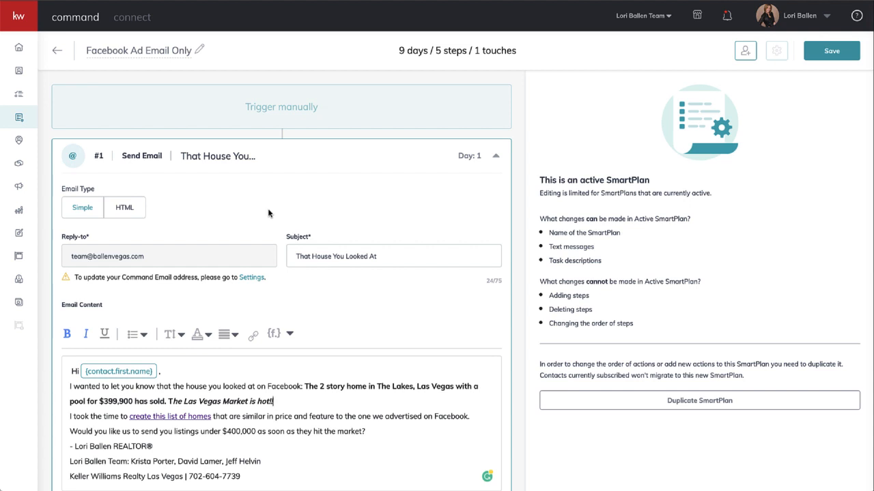
pyautogui.scroll(-2, 268, 213)
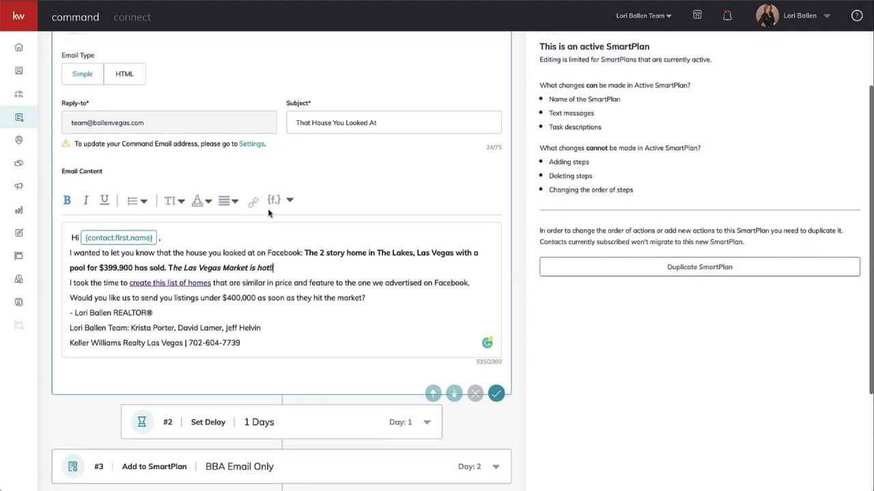
pyautogui.scroll(-1, 273, 266)
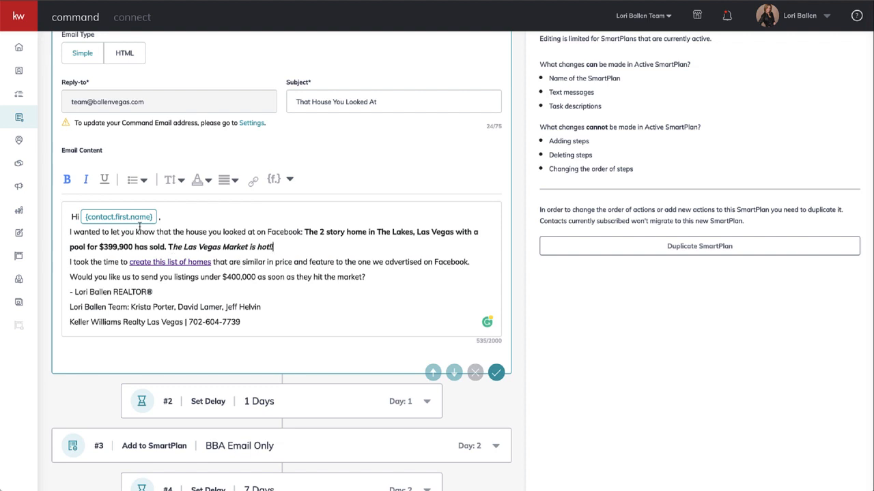
# Read through the email's greeting and the sentences about the sold home in The Lakes and the Las Vegas market.
pyautogui.click(237, 218)
pyautogui.click(300, 232)
pyautogui.scroll(-1, 352, 238)
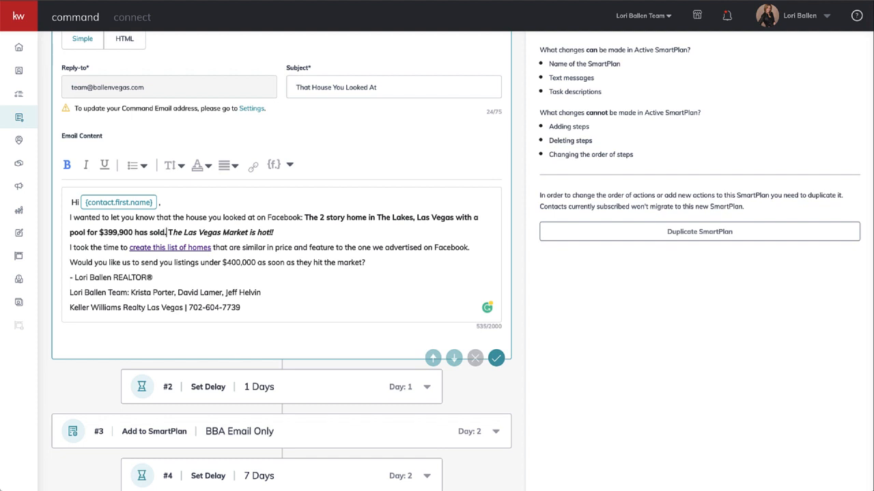
pyautogui.write('.')
pyautogui.click(283, 232)
pyautogui.write('!')
pyautogui.click(70, 249)
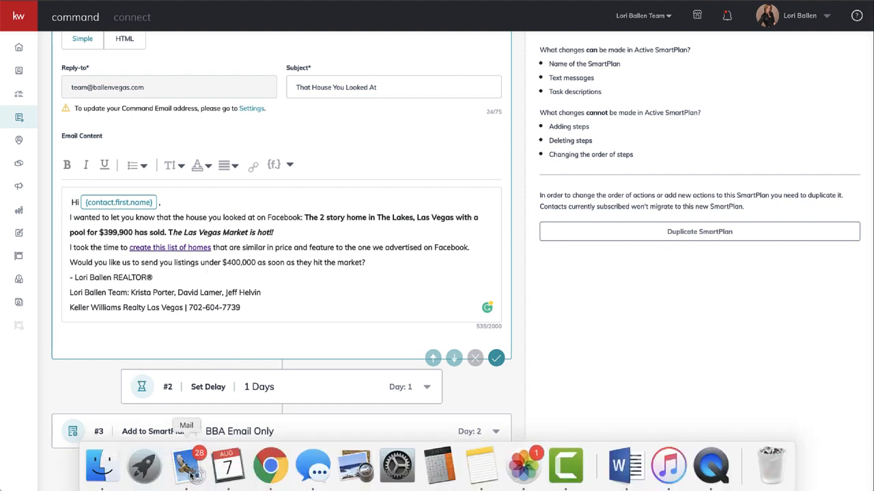
pyautogui.rightClick(189, 467)
pyautogui.click(209, 416)
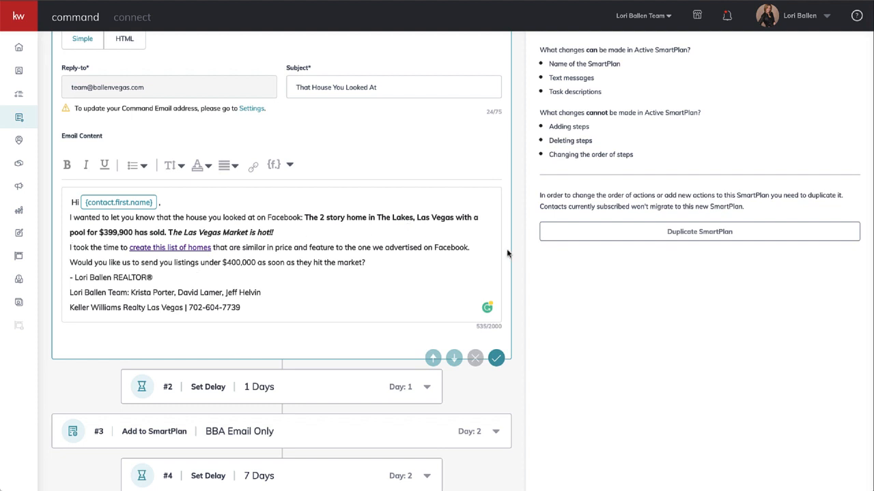
# Review the email's "create this list of homes" sentence and the bold passage about the sold 2 story home.
pyautogui.click(475, 247)
pyautogui.moveTo(214, 247); pyautogui.dragTo(60, 253)
pyautogui.click(324, 251)
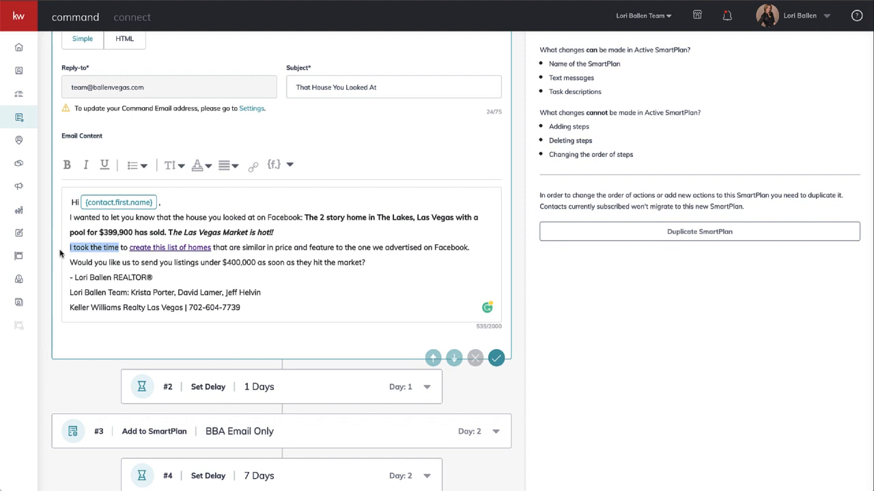
pyautogui.click(171, 248)
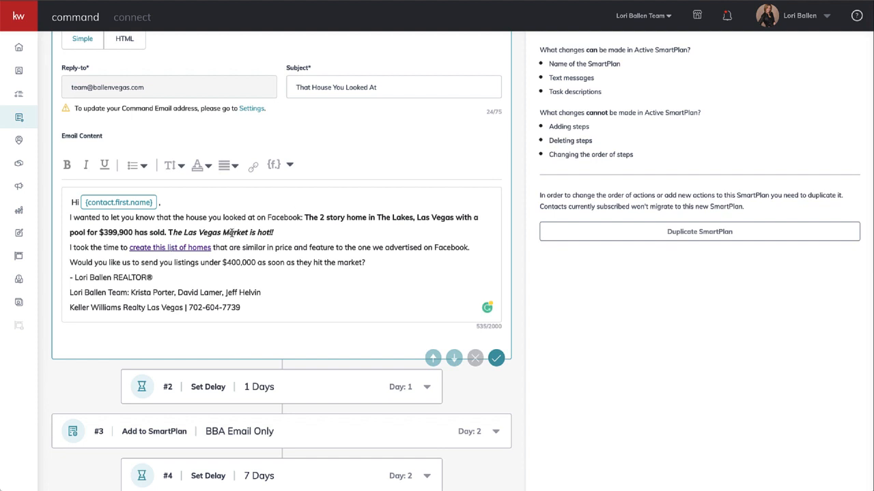
pyautogui.moveTo(304, 217); pyautogui.dragTo(346, 233)
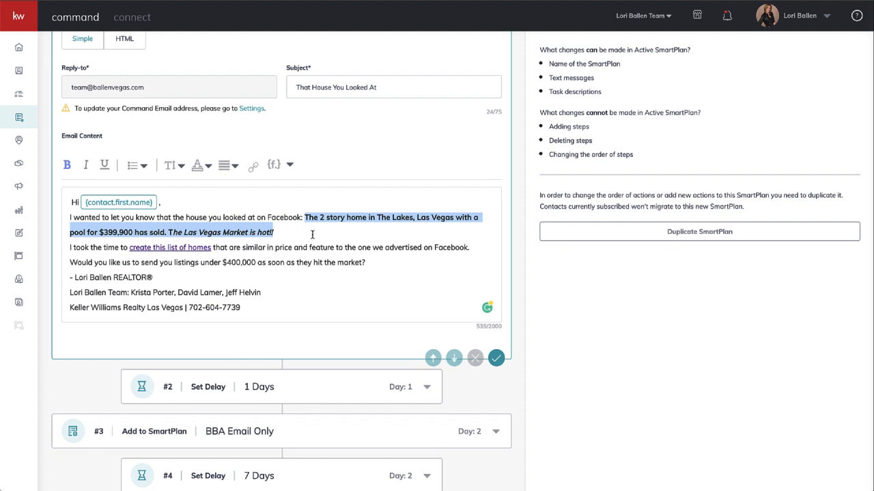
pyautogui.click(265, 247)
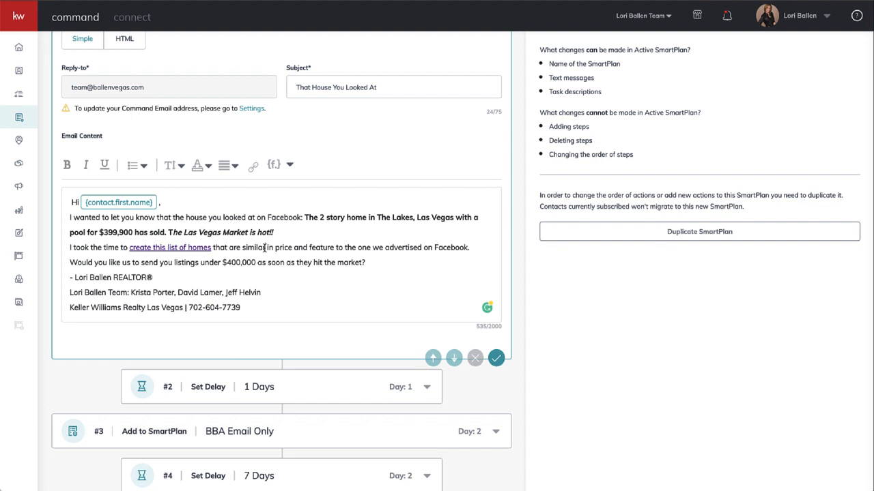
pyautogui.click(265, 248)
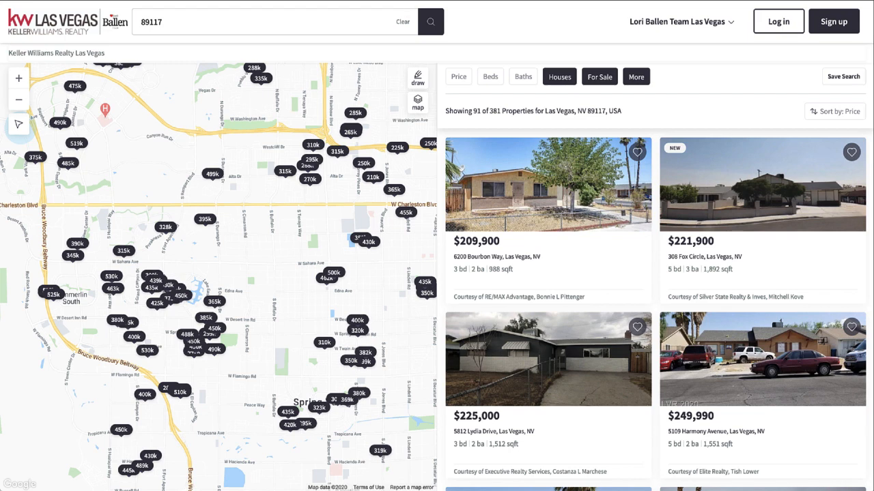
# Open the ballengrouphomes.com home search site and look over its home page.
pyautogui.write('ballen')
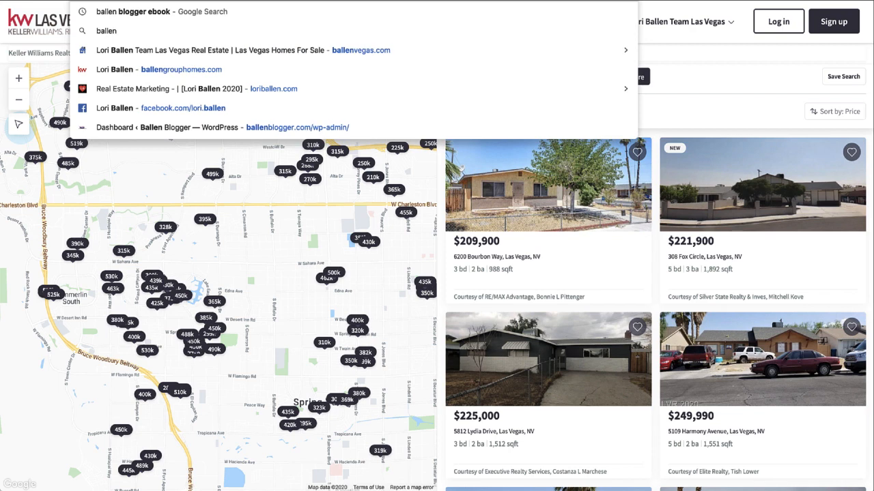
pyautogui.write('gr')
pyautogui.press('Return')
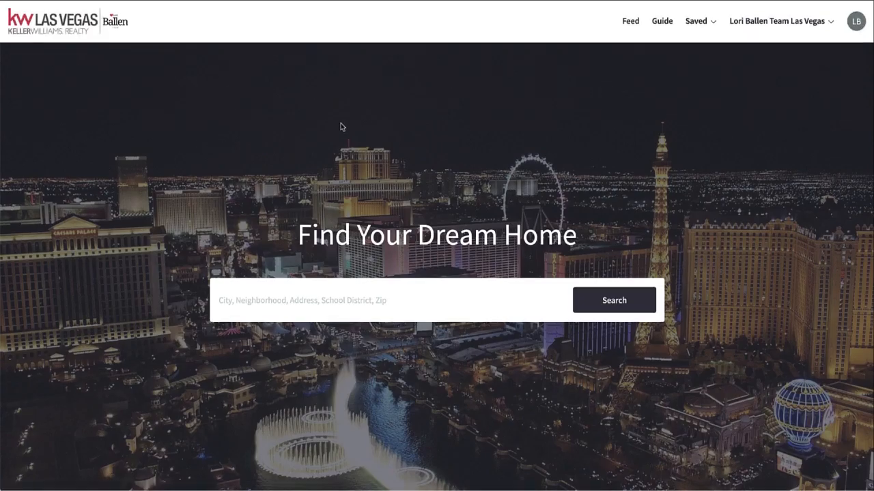
pyautogui.scroll(-5, 342, 127)
pyautogui.scroll(5, 341, 127)
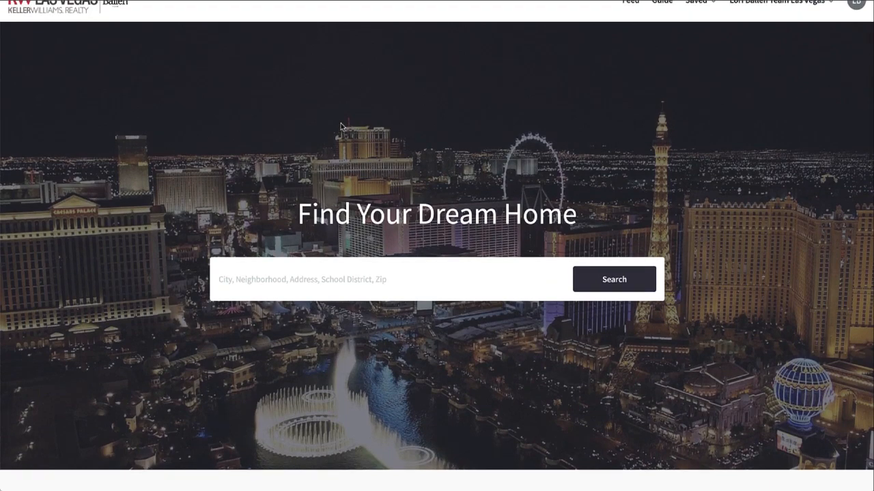
pyautogui.scroll(1, 341, 127)
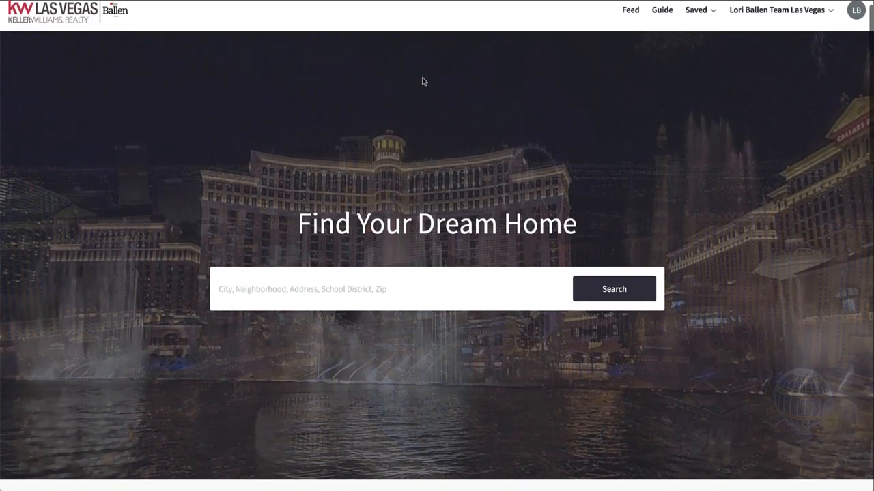
pyautogui.scroll(-1, 525, 80)
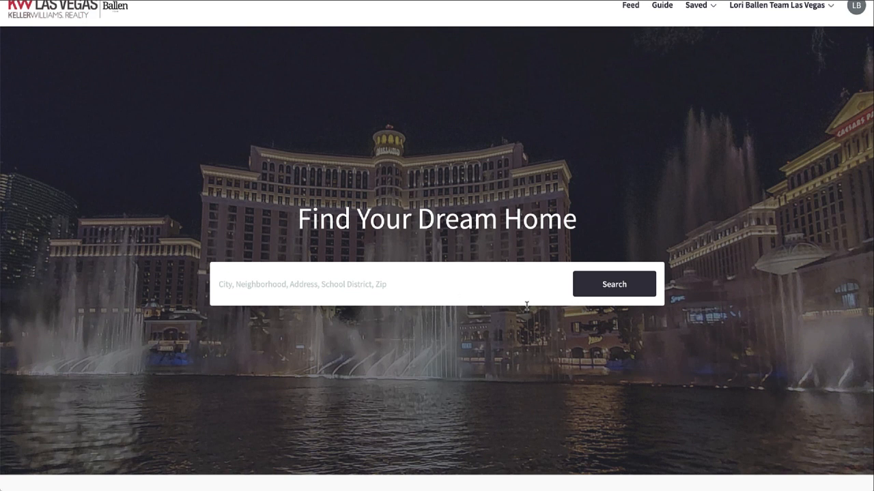
# Search the site for homes in zip code 89117.
pyautogui.click(330, 291)
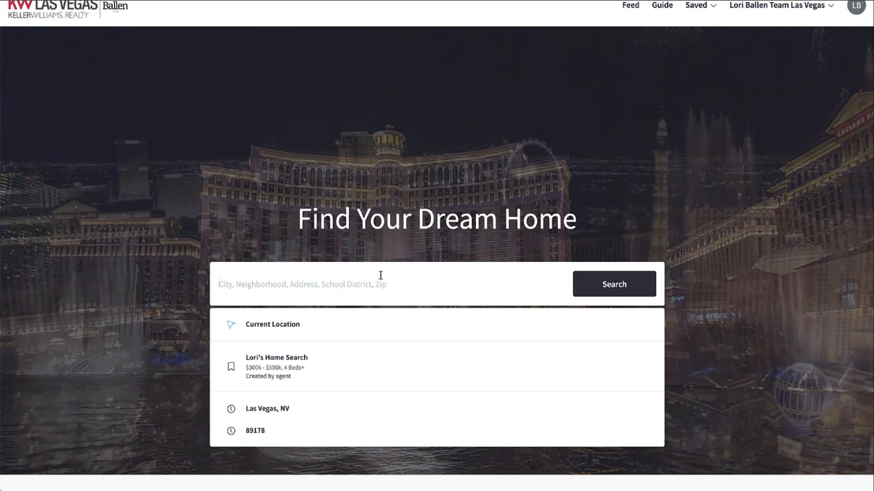
pyautogui.write('89')
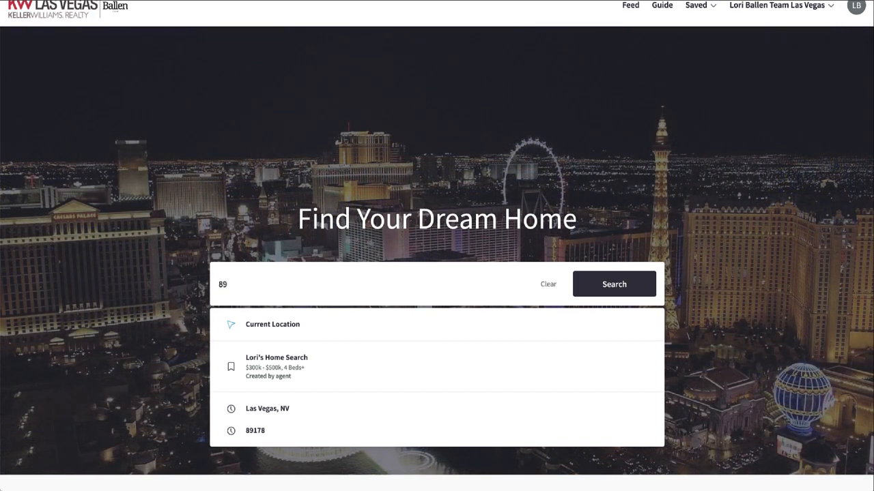
pyautogui.write('117')
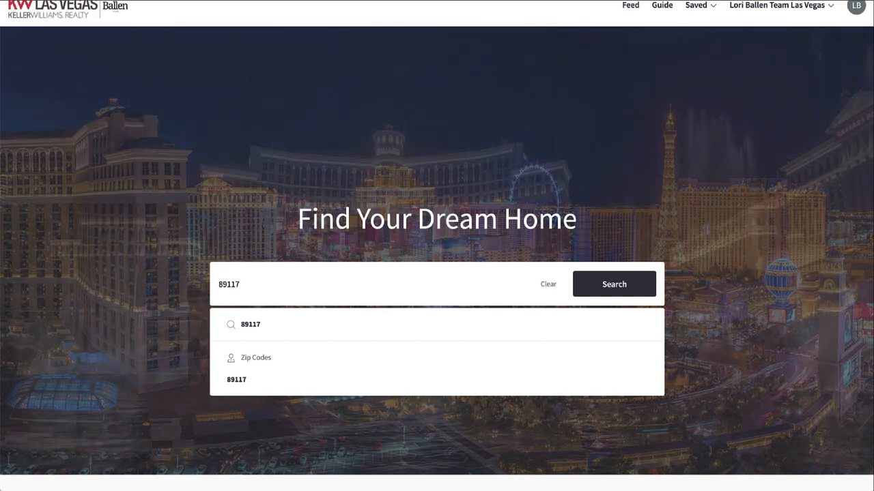
pyautogui.click(614, 285)
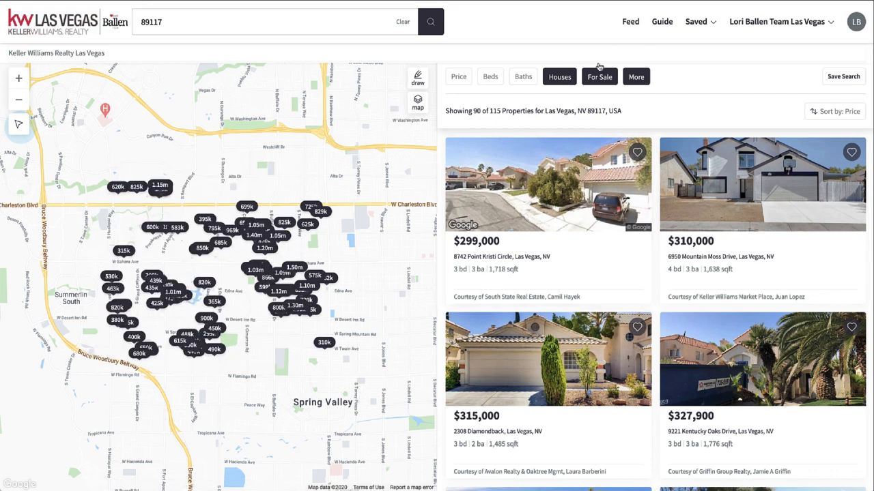
# Reset the property type filter so that Houses is no longer selected.
pyautogui.click(564, 80)
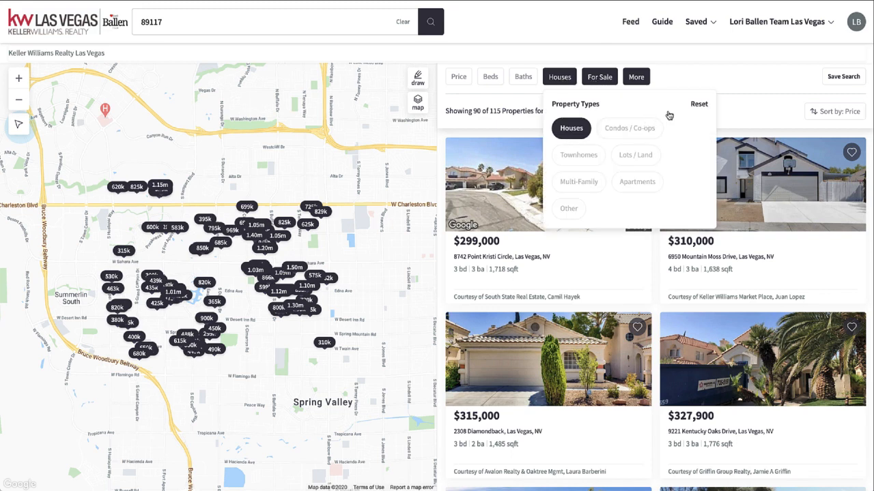
pyautogui.click(699, 104)
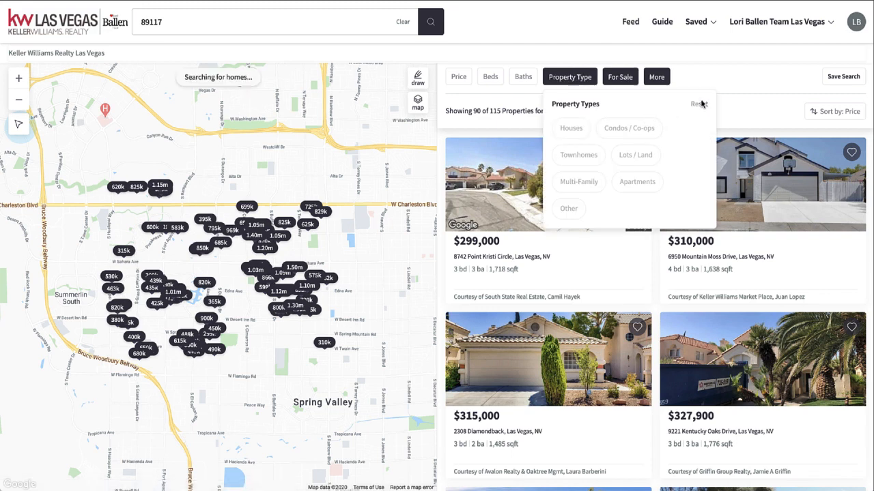
pyautogui.click(591, 82)
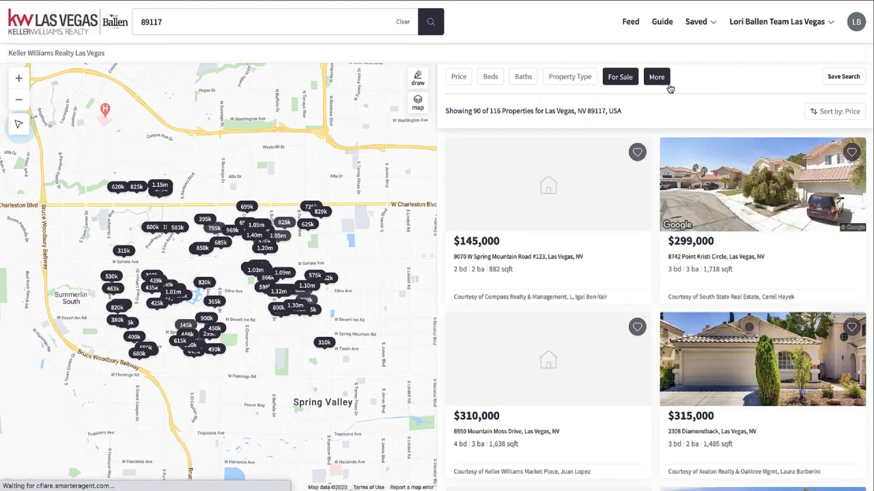
# Review the listing status options under For Sale and reset that filter to its default.
pyautogui.click(632, 84)
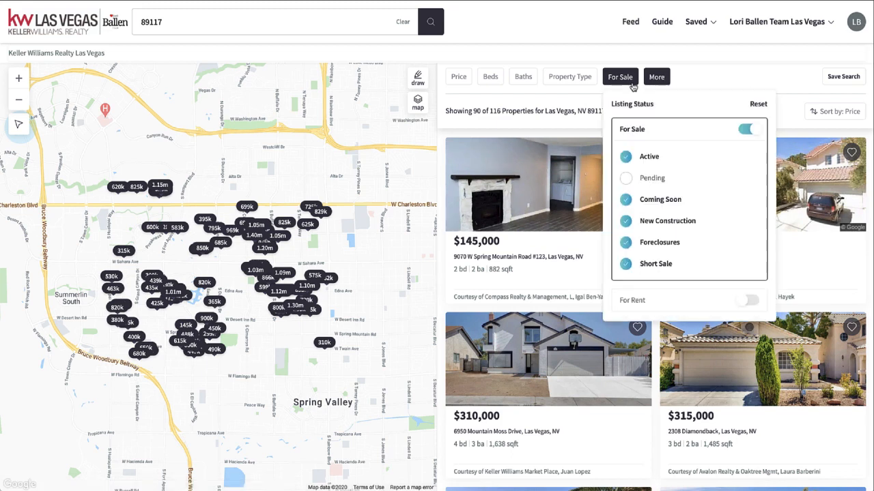
pyautogui.moveTo(597, 272)
pyautogui.scroll(-2, 660, 287)
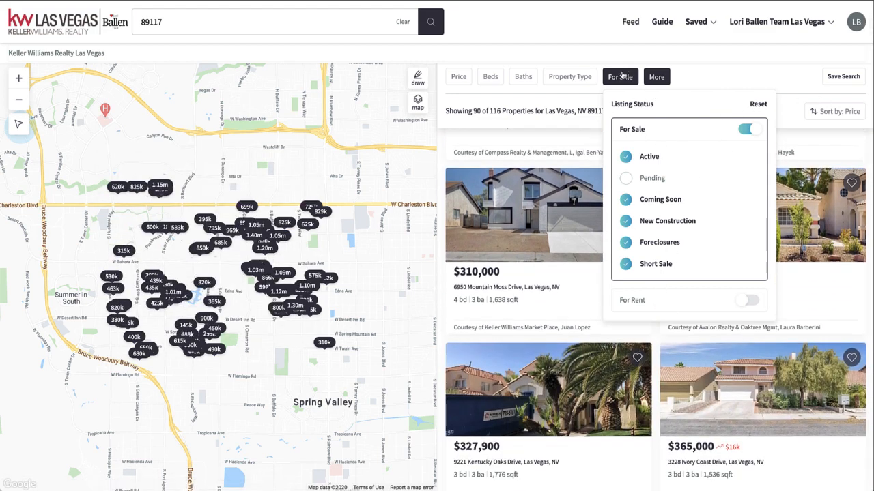
pyautogui.click(621, 78)
pyautogui.click(621, 78)
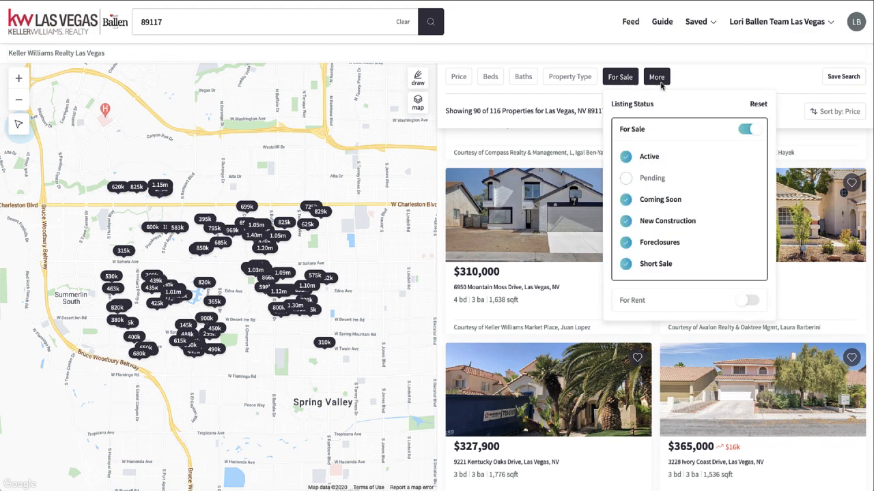
pyautogui.click(759, 103)
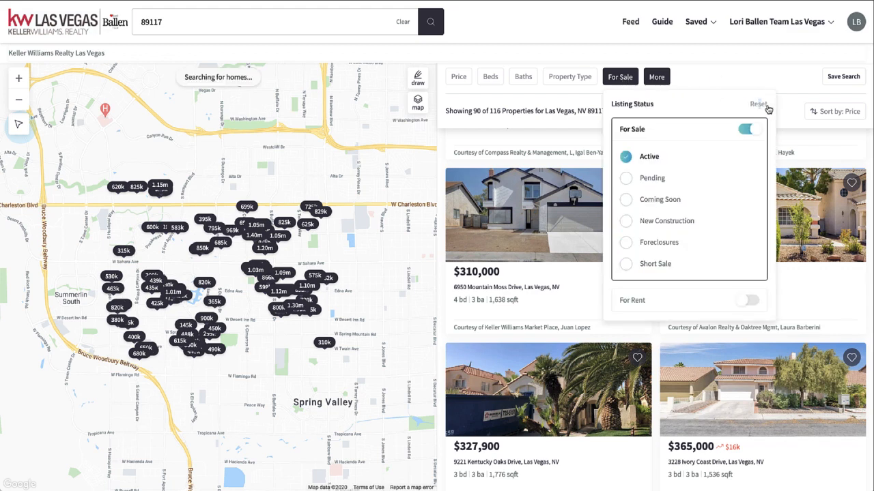
# Reset the additional filters and highlight the total number of properties for 89117.
pyautogui.click(657, 77)
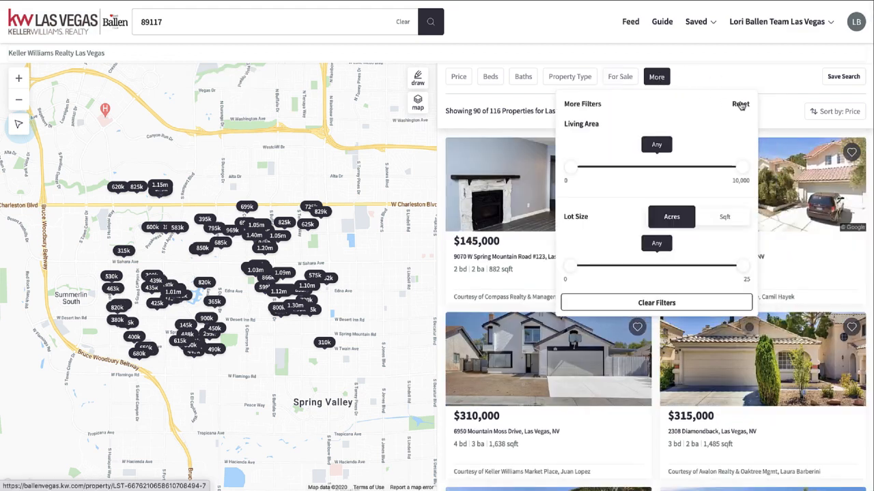
pyautogui.click(740, 104)
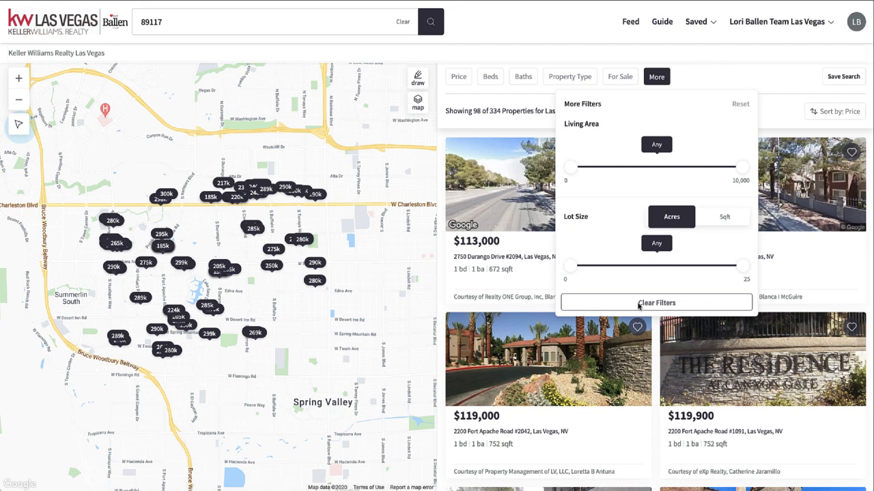
pyautogui.click(710, 74)
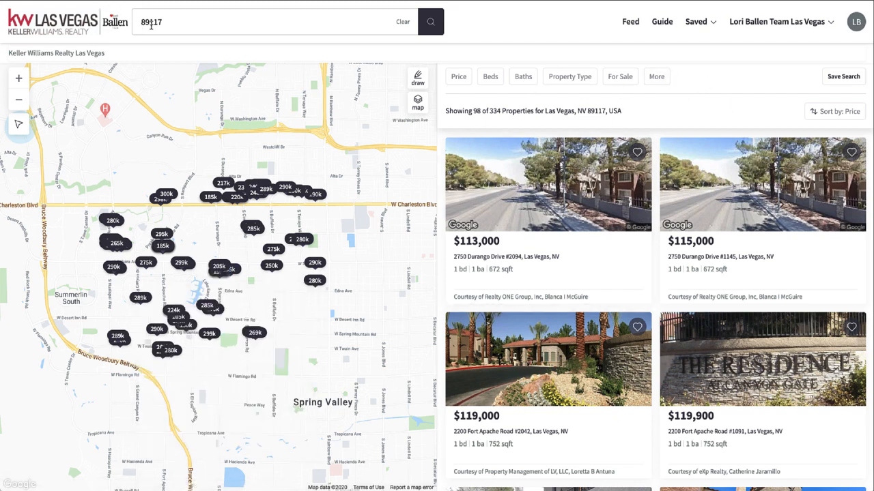
pyautogui.moveTo(502, 112); pyautogui.dragTo(469, 114)
pyautogui.doubleClick(494, 112)
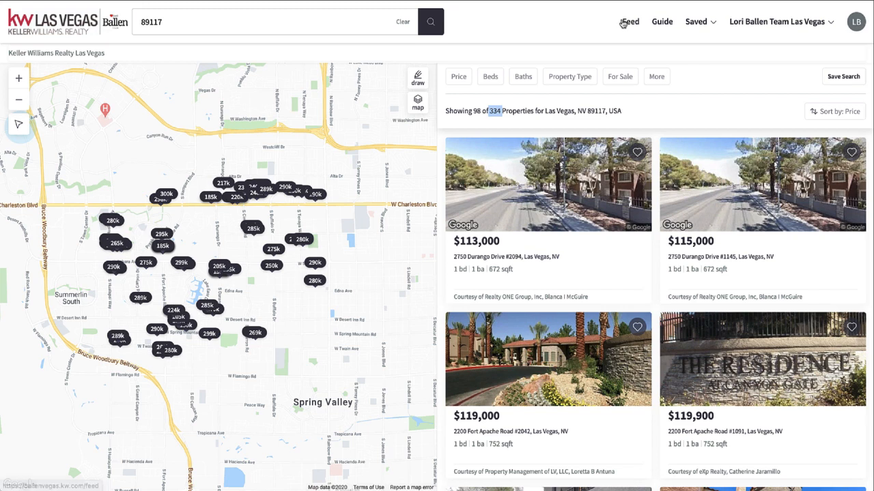
# Limit the property type of the 89117 search to Houses.
pyautogui.click(568, 79)
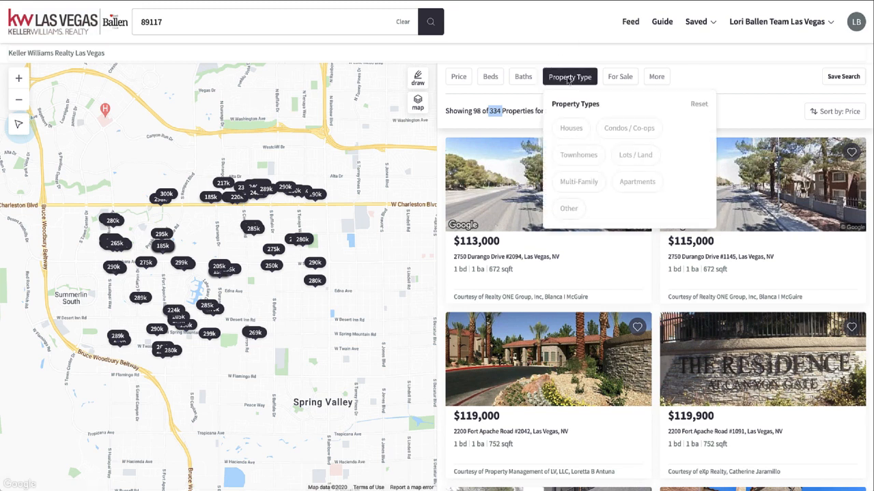
pyautogui.click(565, 129)
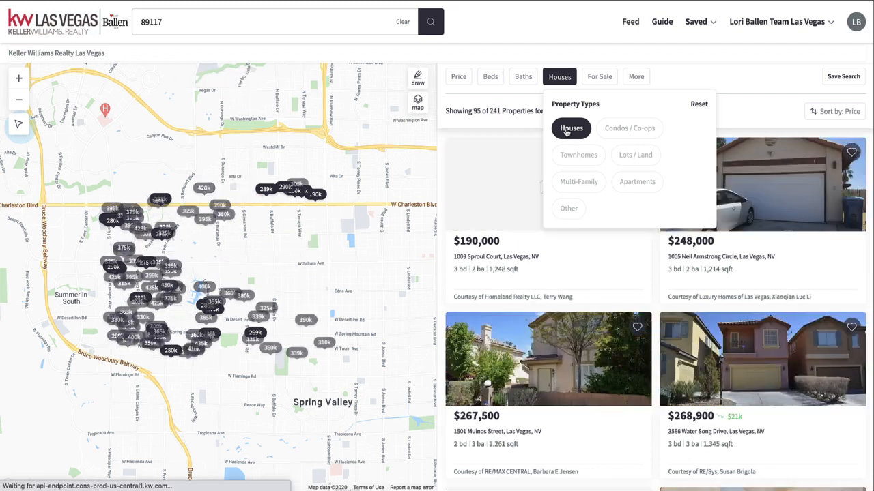
pyautogui.click(543, 45)
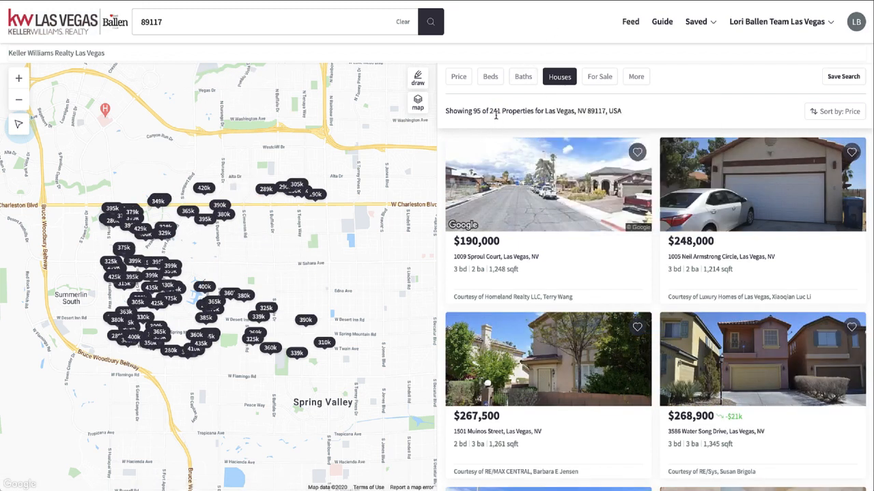
# Add Coming Soon, New Construction, Foreclosures and Short Sale to the listing statuses, and highlight the total property count.
pyautogui.click(600, 79)
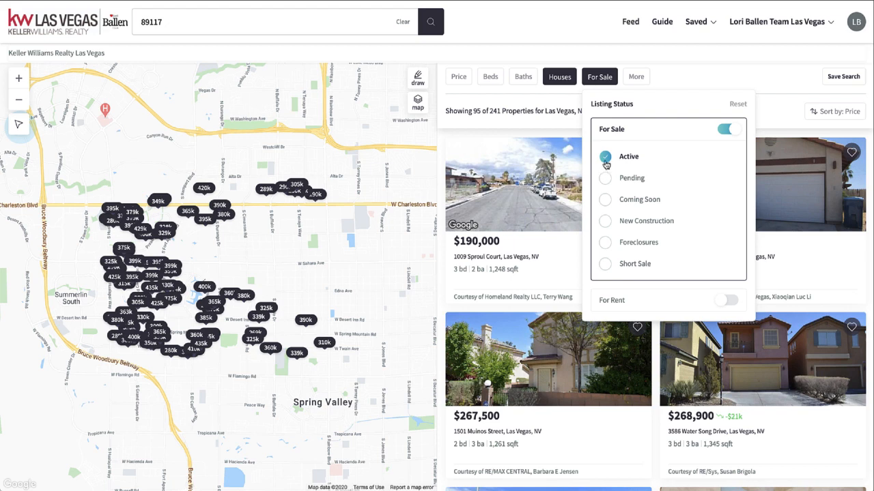
pyautogui.click(606, 205)
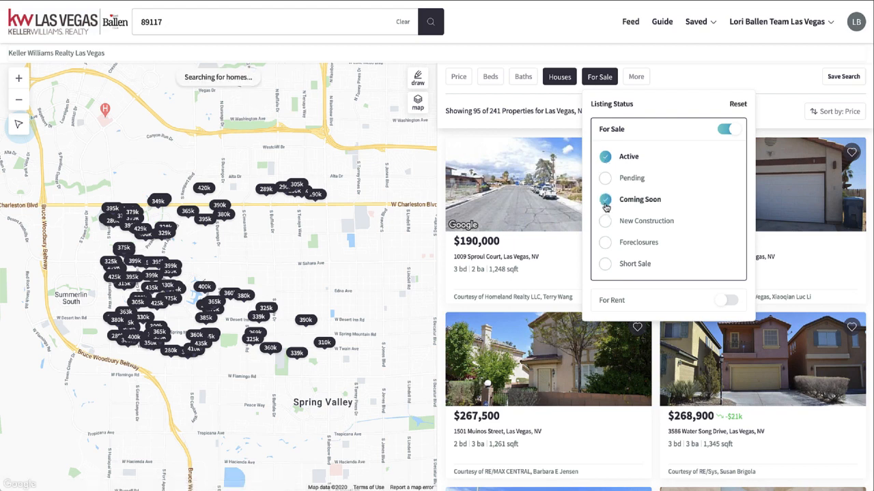
pyautogui.click(605, 221)
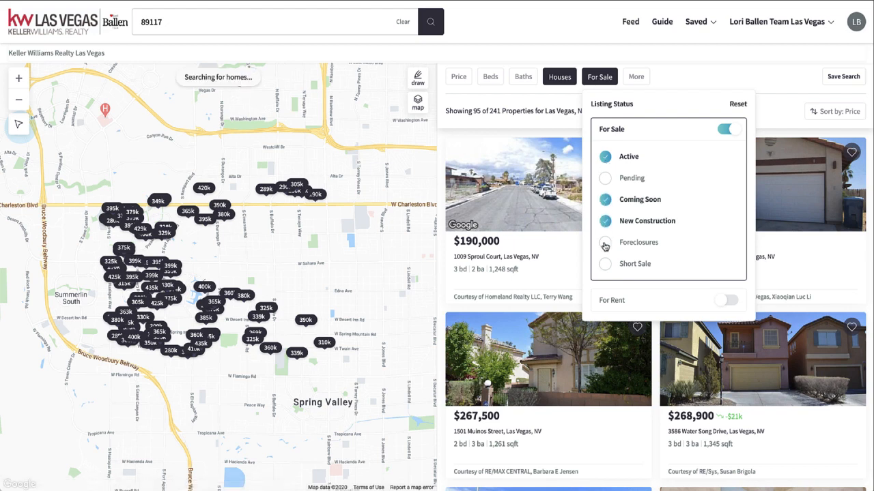
pyautogui.click(605, 245)
pyautogui.click(605, 266)
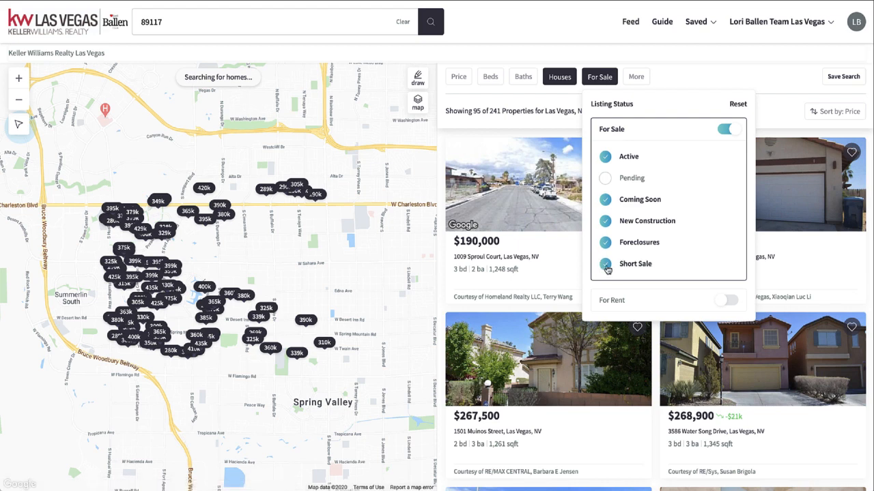
pyautogui.click(686, 82)
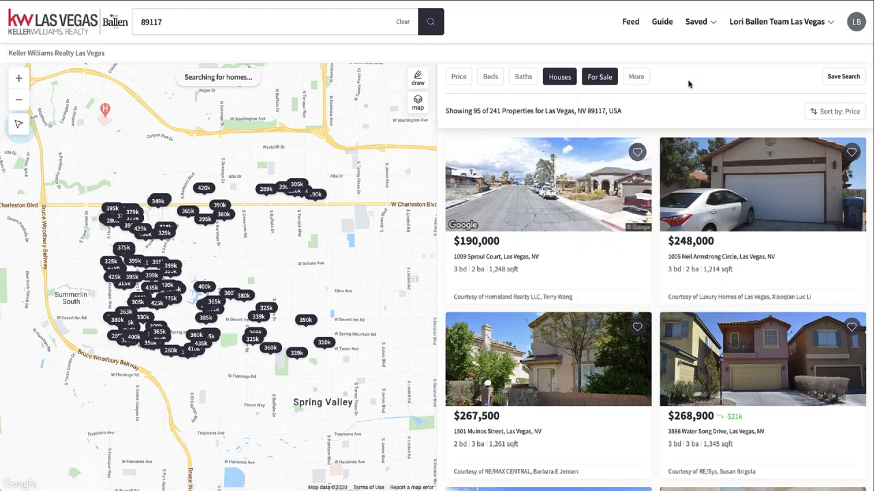
pyautogui.doubleClick(495, 110)
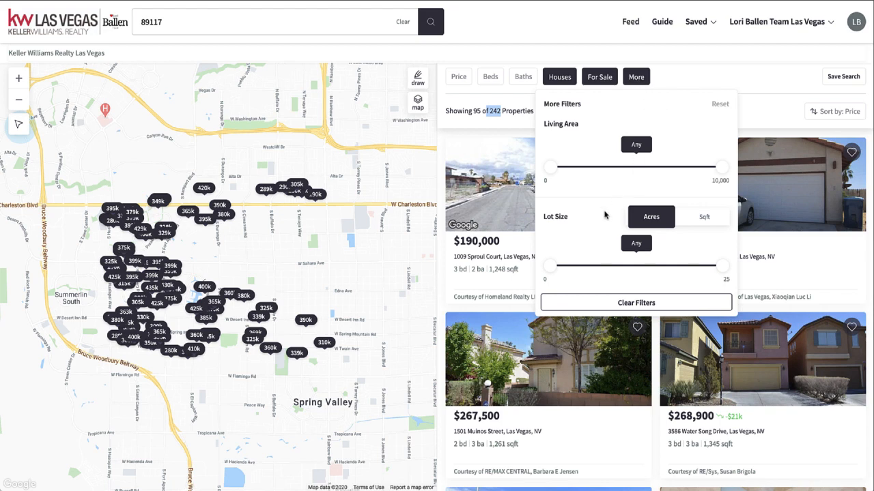
# Enter the keyword "pool" in the additional filters and review the other options there, such as year built and parking.
pyautogui.scroll(-5, 604, 216)
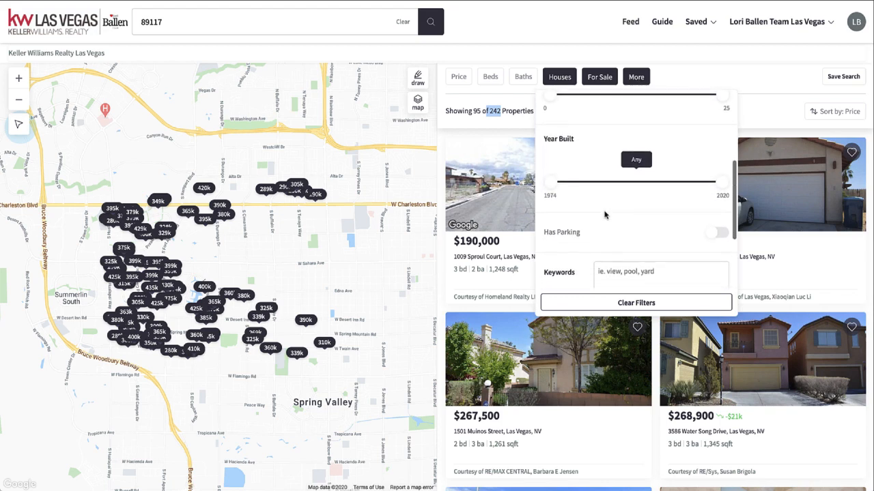
pyautogui.scroll(-3, 604, 215)
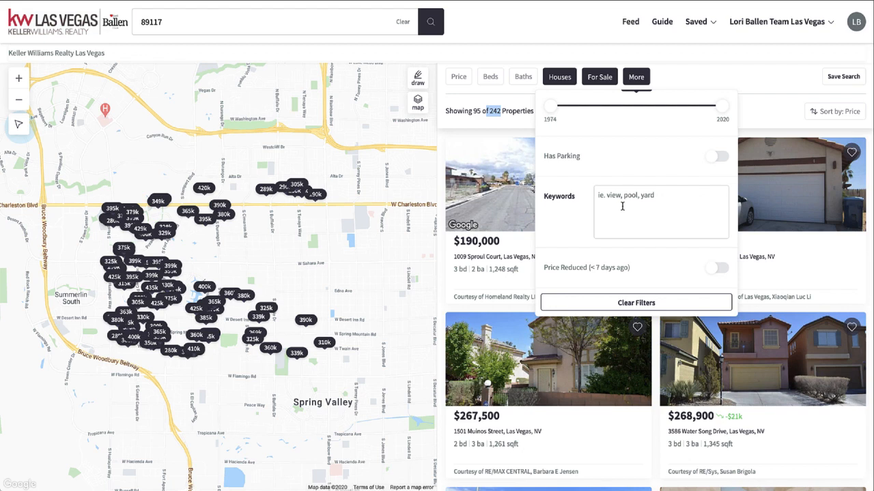
pyautogui.click(622, 207)
pyautogui.scroll(3, 664, 198)
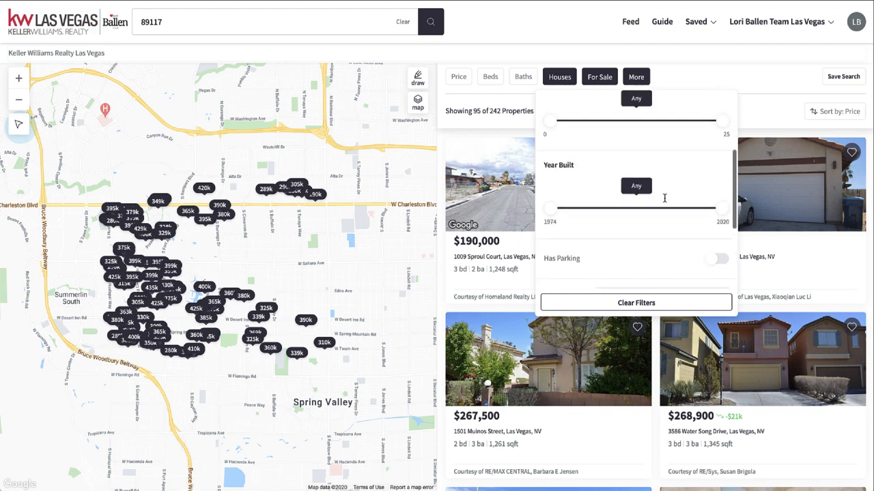
pyautogui.scroll(-4, 664, 198)
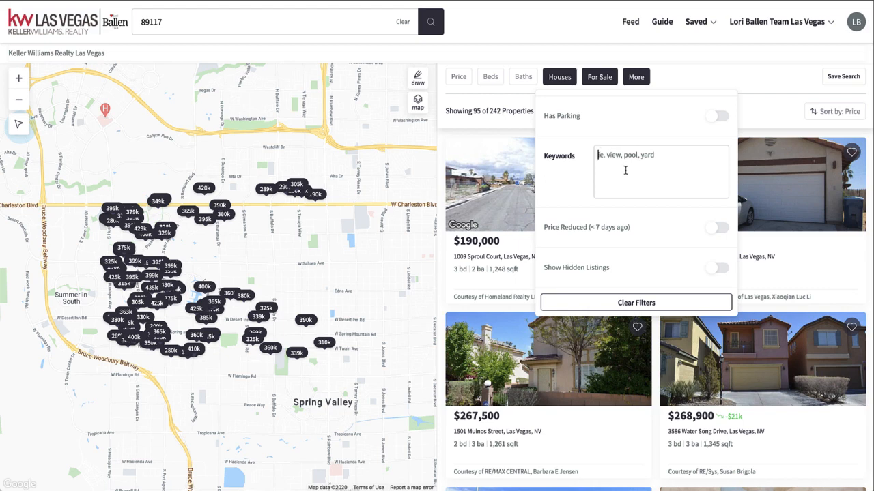
pyautogui.write('pool')
pyautogui.scroll(-1, 673, 195)
pyautogui.scroll(1, 663, 212)
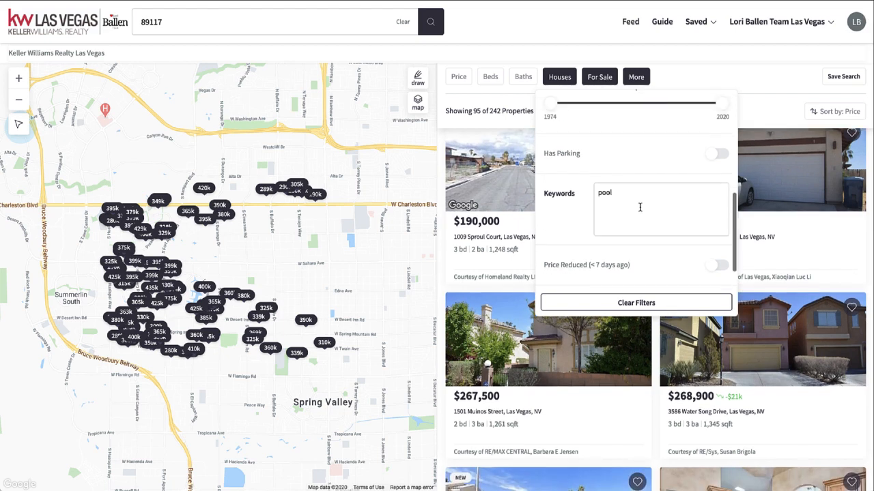
pyautogui.scroll(-1, 640, 207)
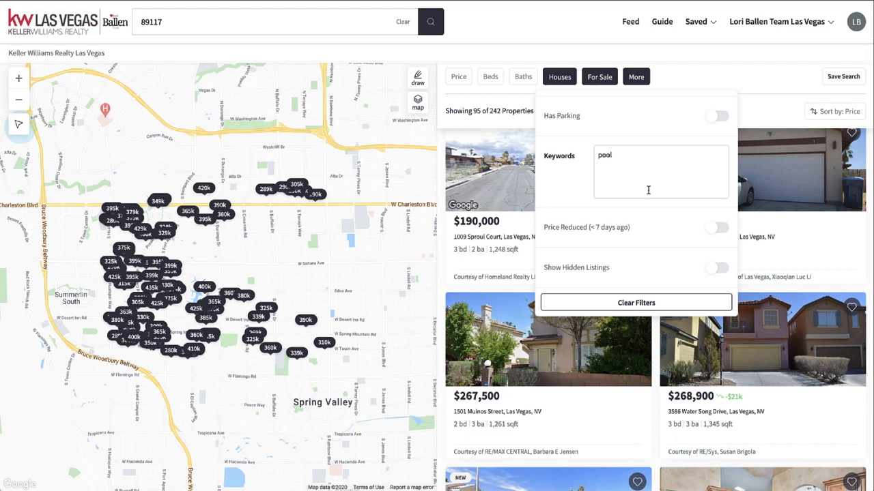
pyautogui.scroll(10, 652, 198)
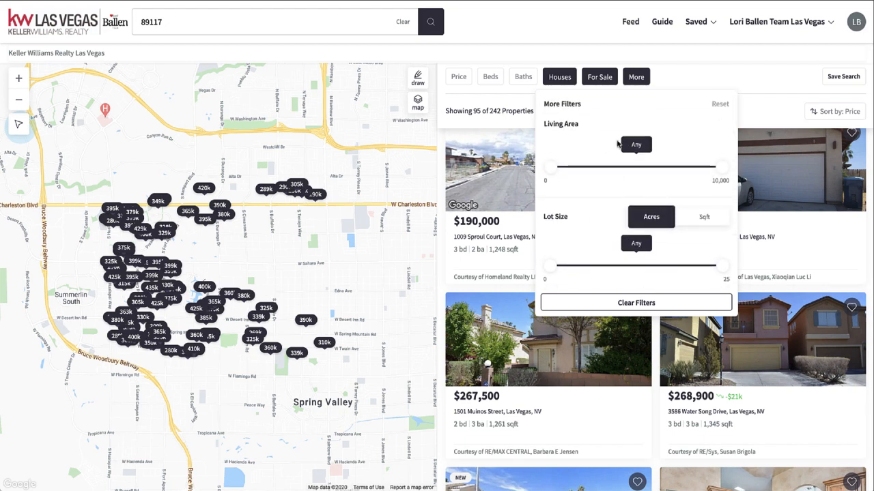
# Review the additional filters of the 89117 search, covering living area, lot size, year built, parking, keywords, price reductions and hidden listings.
pyautogui.scroll(-1, 618, 144)
pyautogui.scroll(-3, 618, 144)
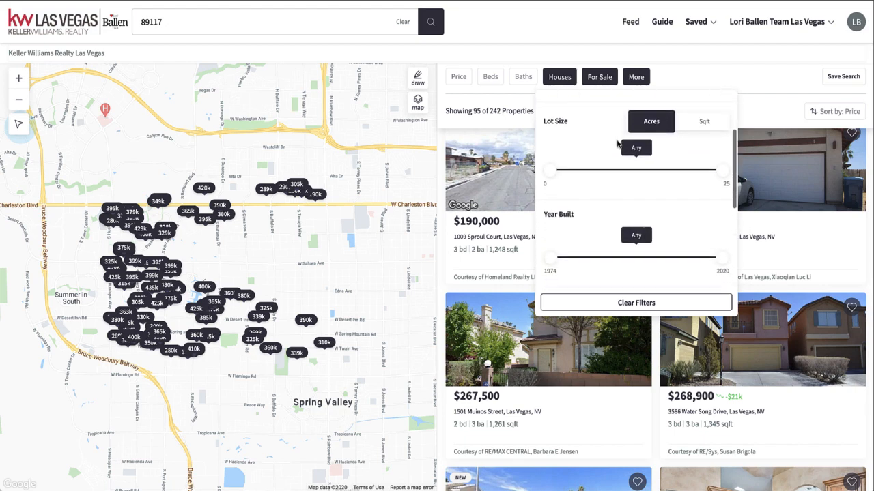
pyautogui.scroll(4, 619, 144)
pyautogui.scroll(-3, 615, 136)
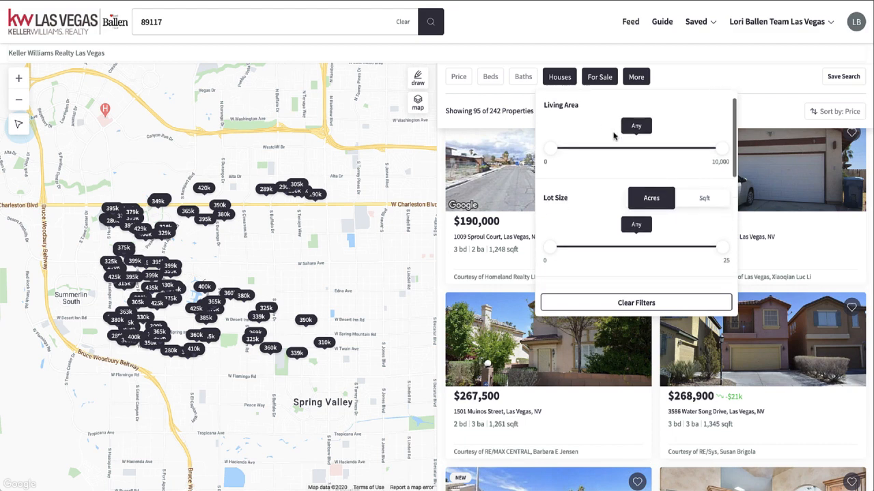
pyautogui.scroll(-8, 613, 137)
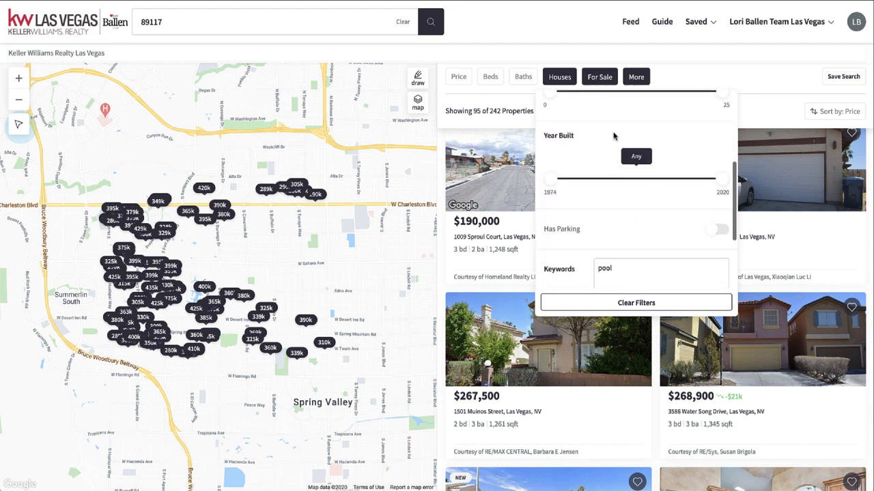
pyautogui.scroll(-3, 613, 136)
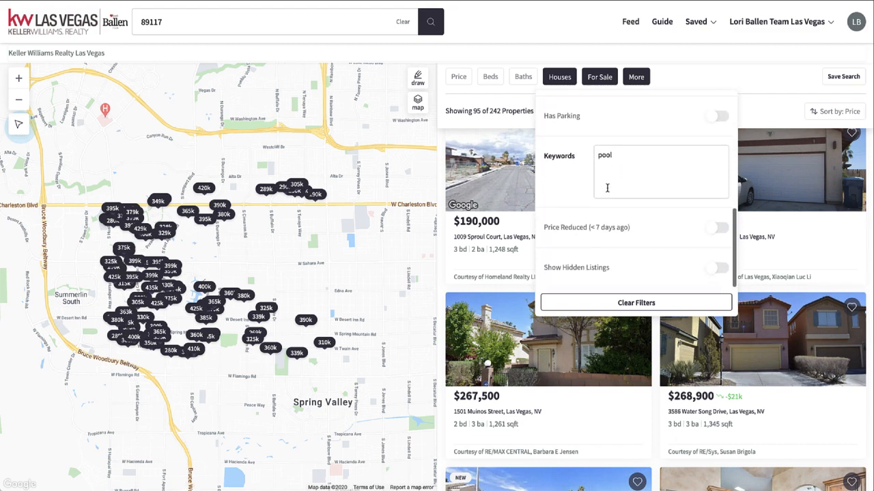
pyautogui.click(688, 80)
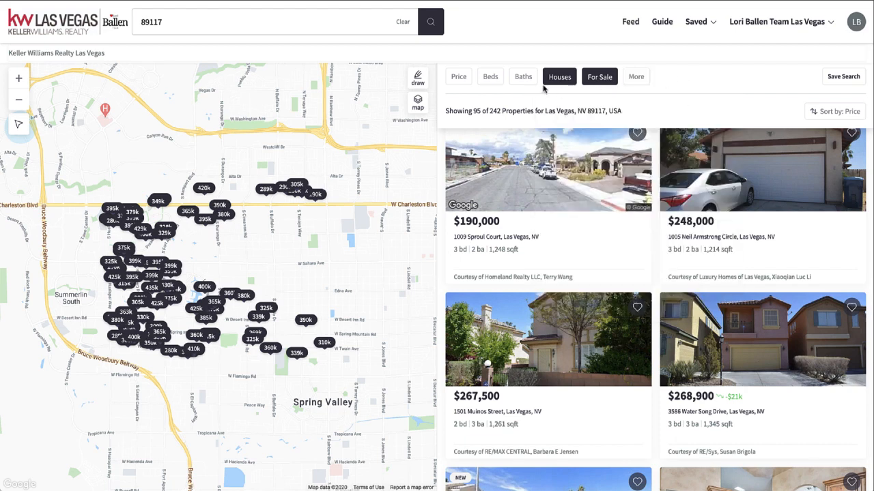
# Set the minimum sale price of the 89117 search to $300k, leaving the maximum open.
pyautogui.click(490, 81)
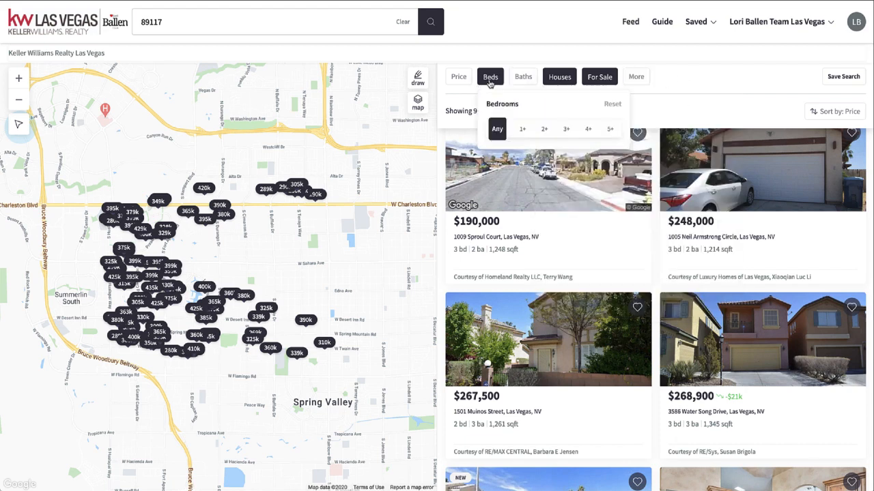
pyautogui.click(456, 80)
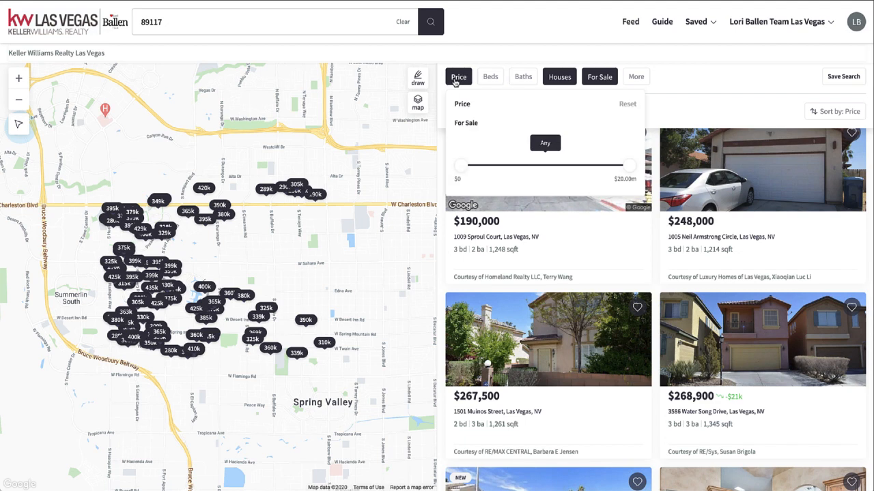
pyautogui.moveTo(464, 170); pyautogui.dragTo(493, 172)
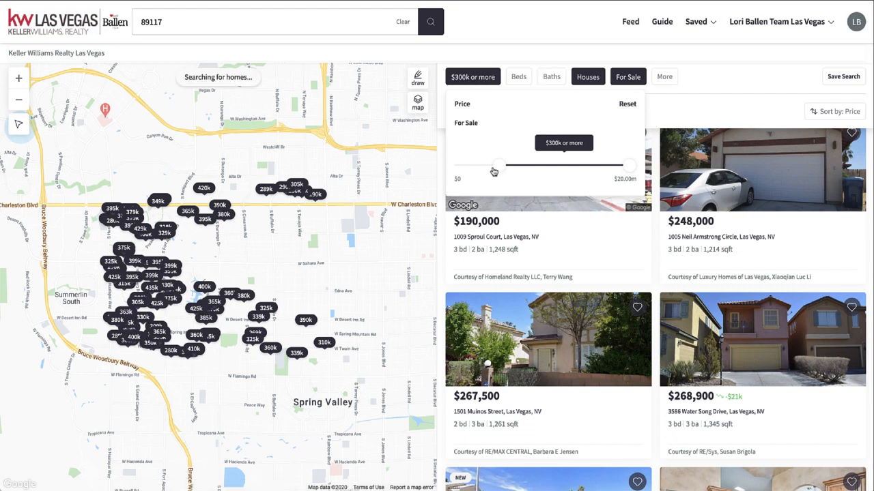
pyautogui.click(735, 64)
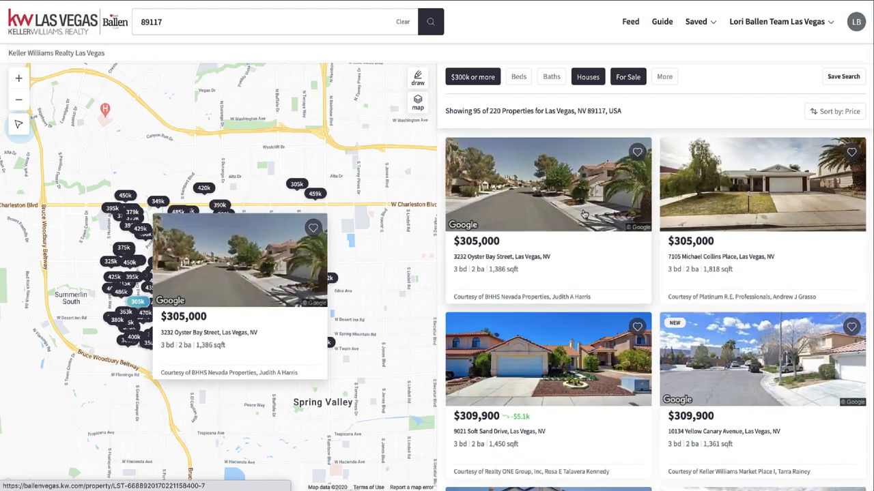
# Check the result sorting and browse the price-sorted 89117 listings, including the map preview of a listing.
pyautogui.click(834, 115)
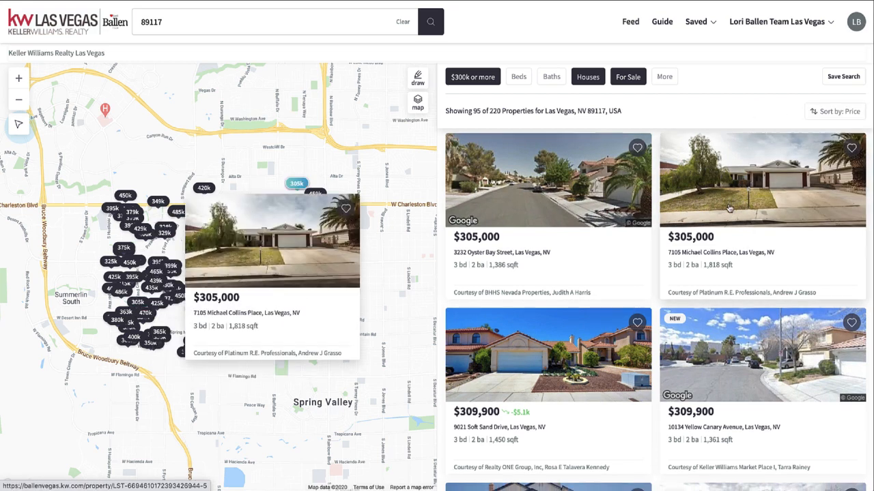
pyautogui.scroll(-1, 729, 208)
pyautogui.scroll(-5, 729, 207)
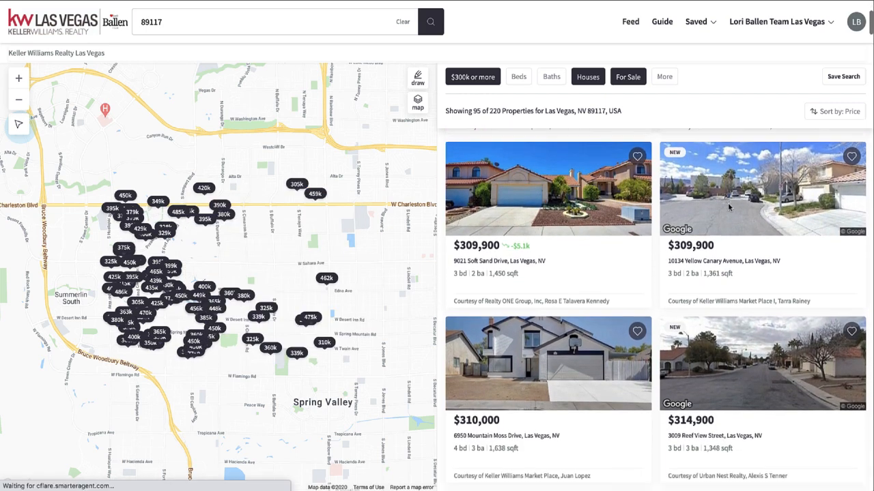
pyautogui.scroll(-3, 729, 208)
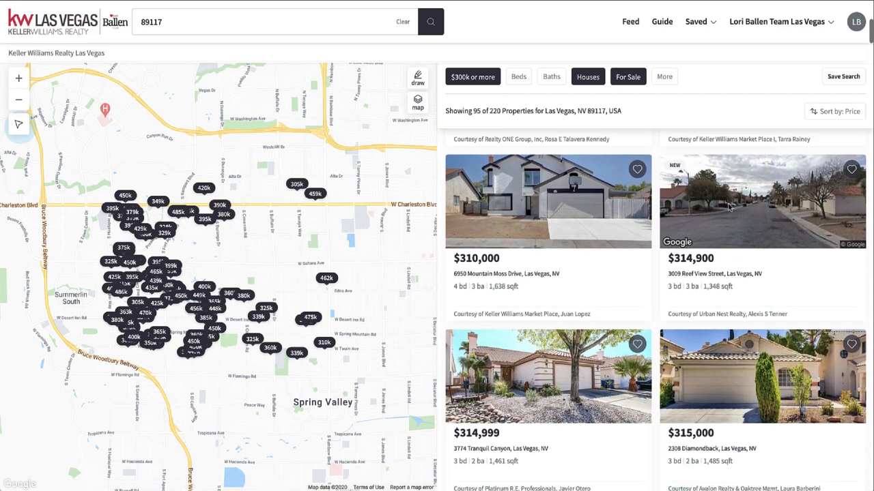
pyautogui.scroll(-2, 729, 208)
pyautogui.moveTo(551, 310)
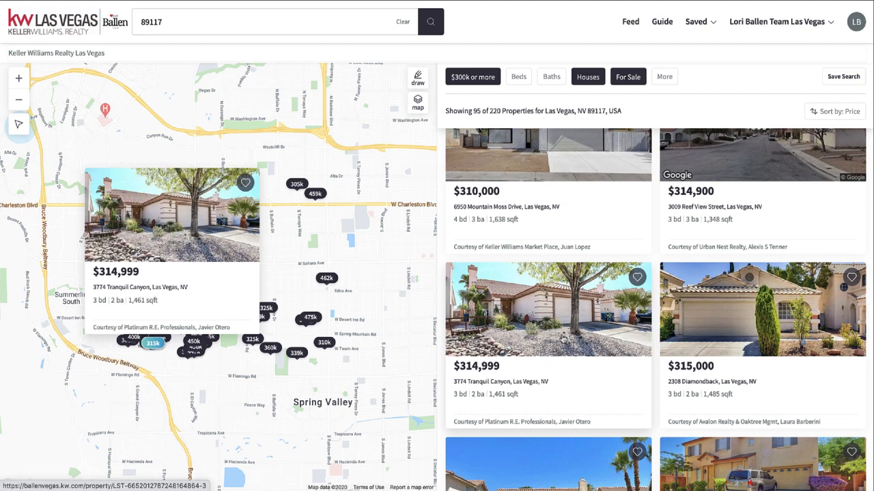
pyautogui.scroll(6, 609, 286)
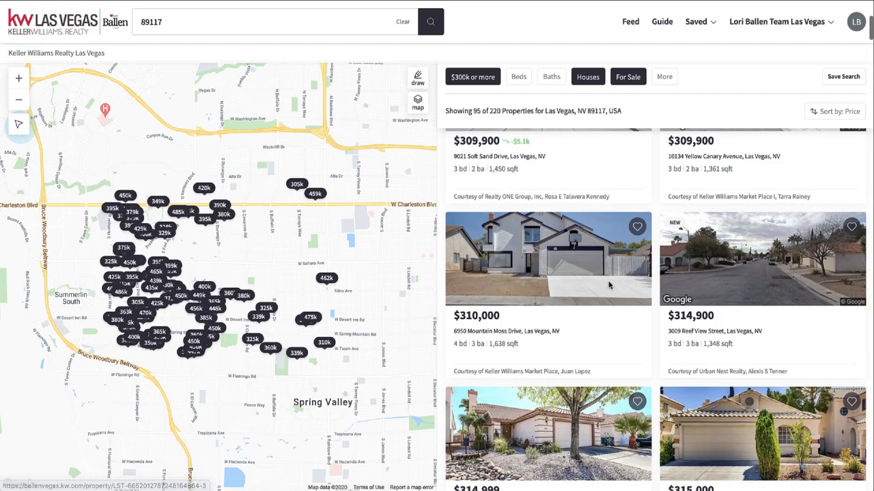
pyautogui.scroll(1, 610, 286)
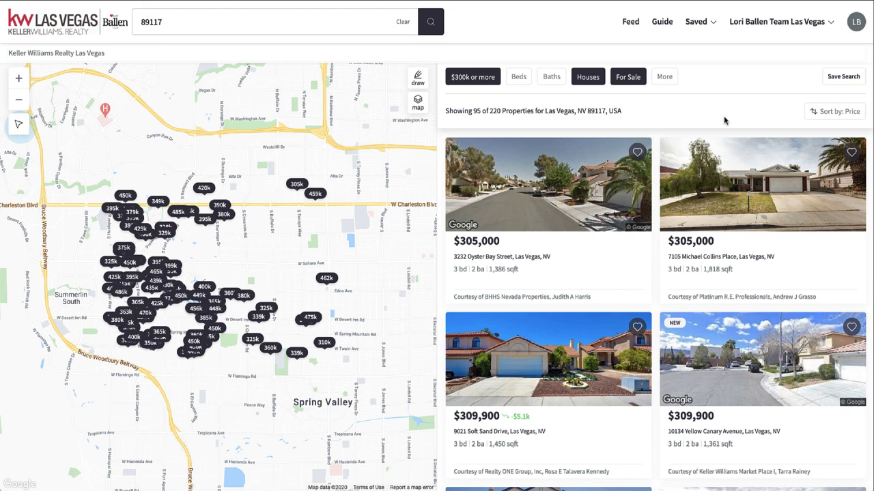
# Reveal the browser's address bar and select the complete URL of the filtered search results.
pyautogui.moveTo(518, 427)
pyautogui.moveTo(498, 1); pyautogui.dragTo(521, 14)
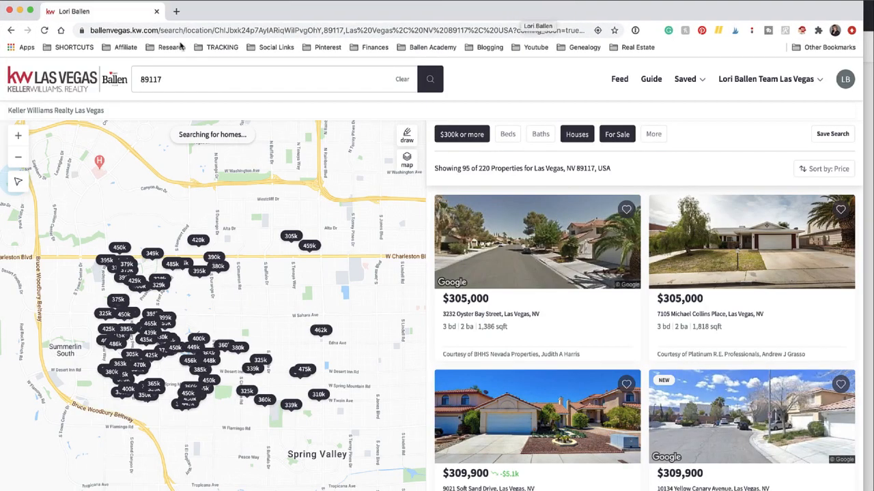
pyautogui.moveTo(88, 30); pyautogui.dragTo(589, 30)
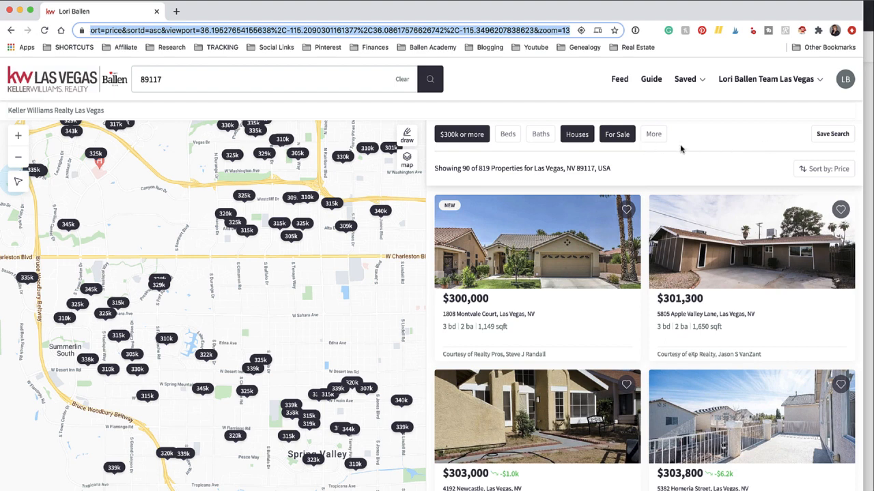
pyautogui.click(438, 31)
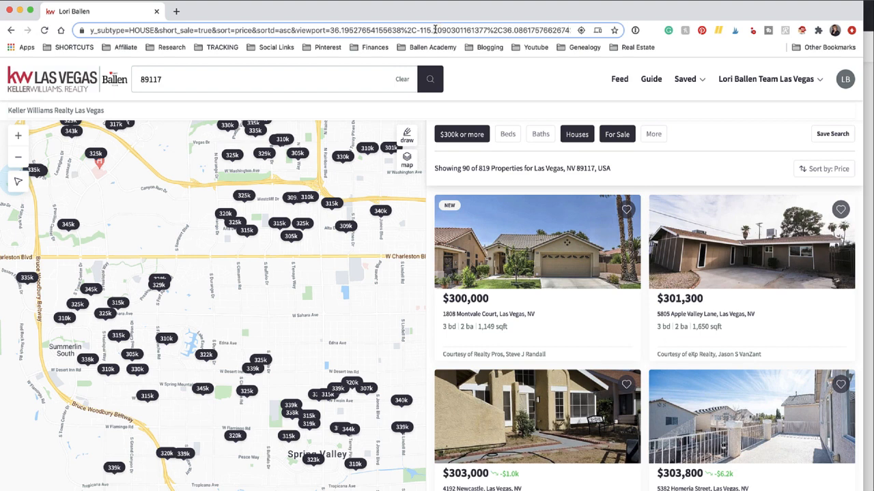
pyautogui.tripleClick(435, 30)
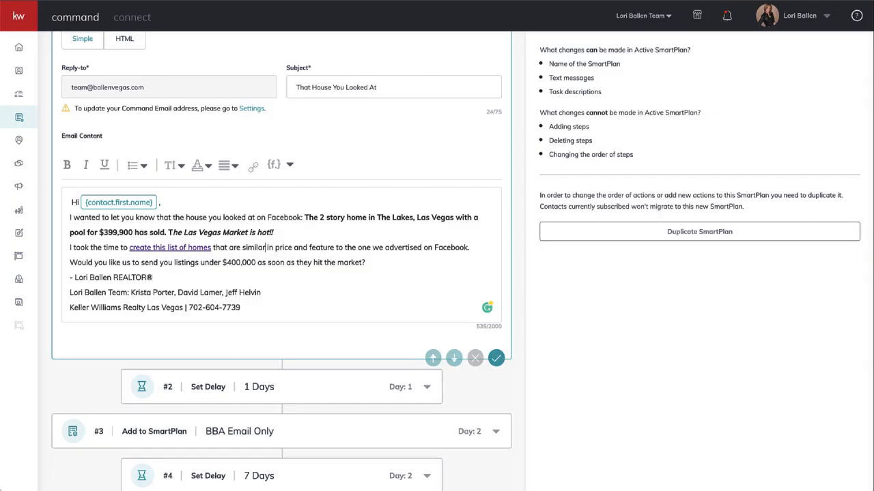
# Return to the SmartPlans list in KW Command and create a plan named "Saphire Springs - " plus the team member's first name.
pyautogui.scroll(1, 221, 299)
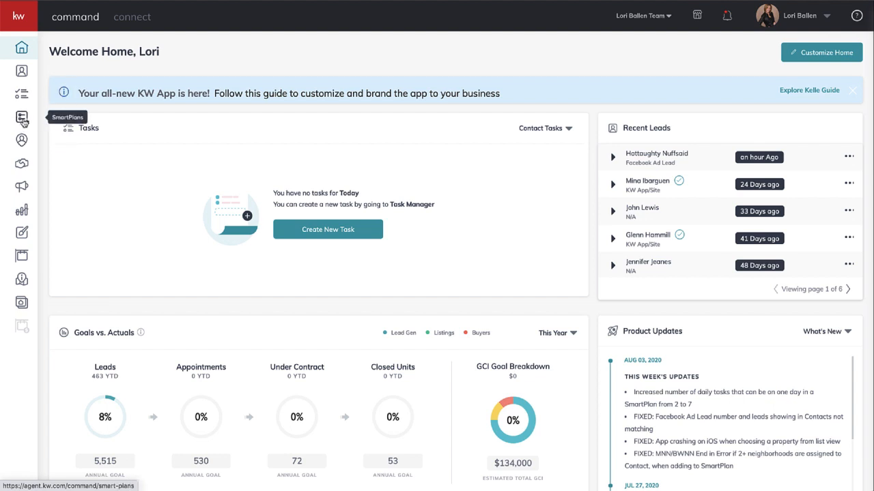
pyautogui.click(24, 121)
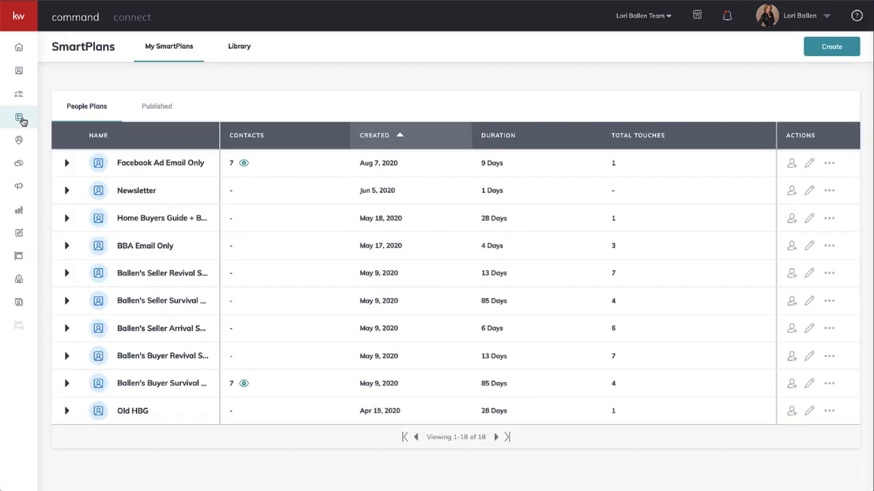
pyautogui.click(833, 50)
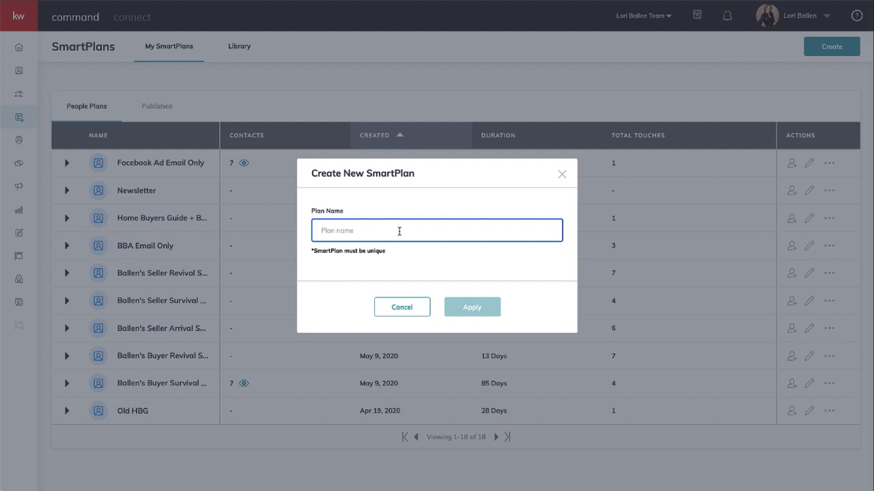
pyautogui.write('Saphir')
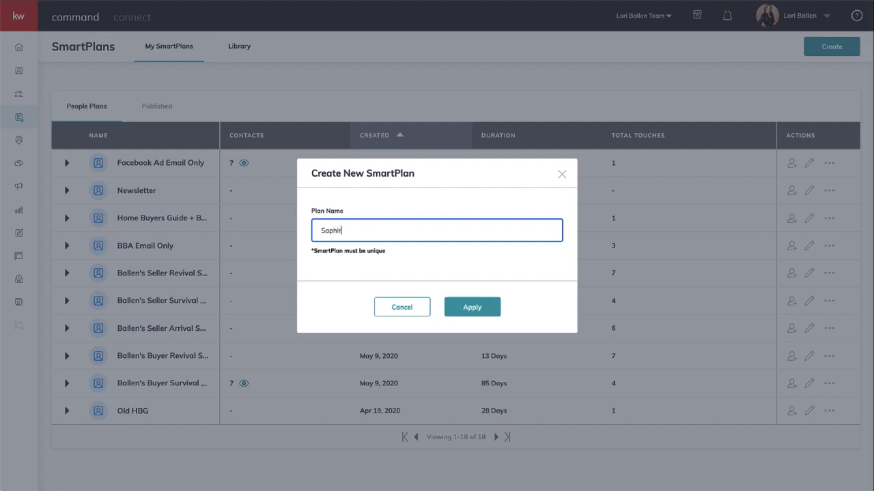
pyautogui.write('e Springs - Krista')
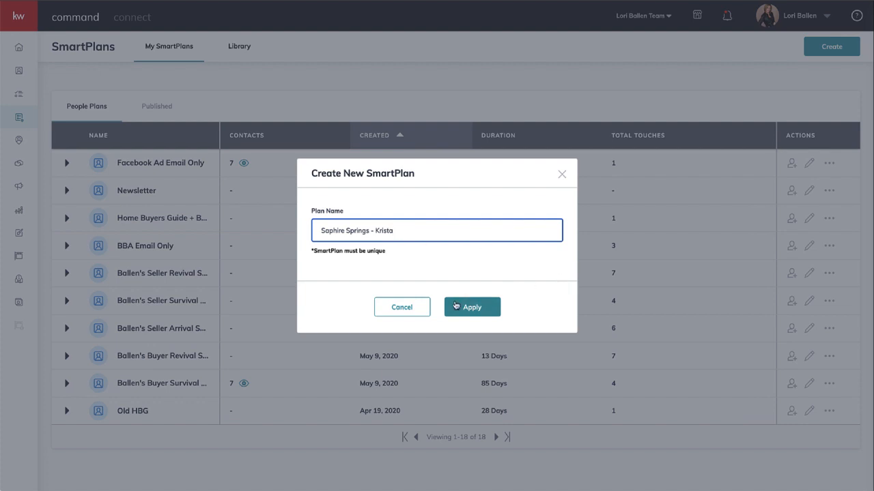
pyautogui.click(480, 308)
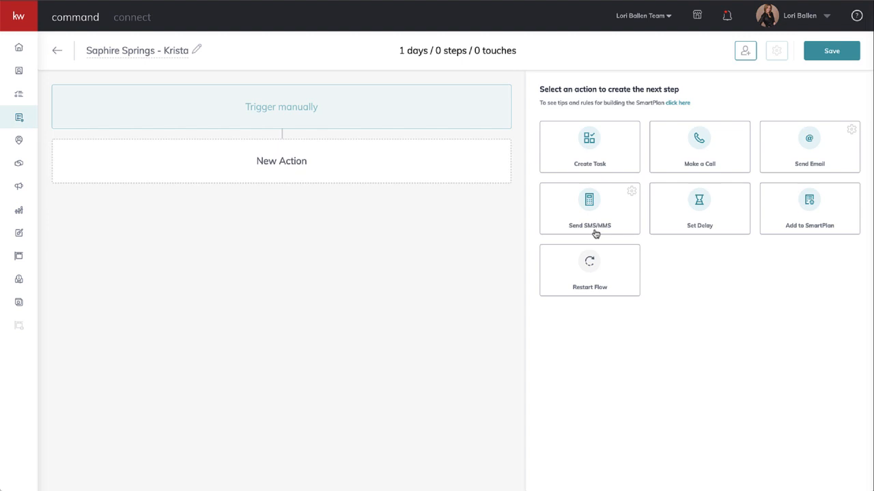
# Add a Send SMS/MMS action and begin its static text with "Hi" and the contact.first.name merge field.
pyautogui.click(592, 204)
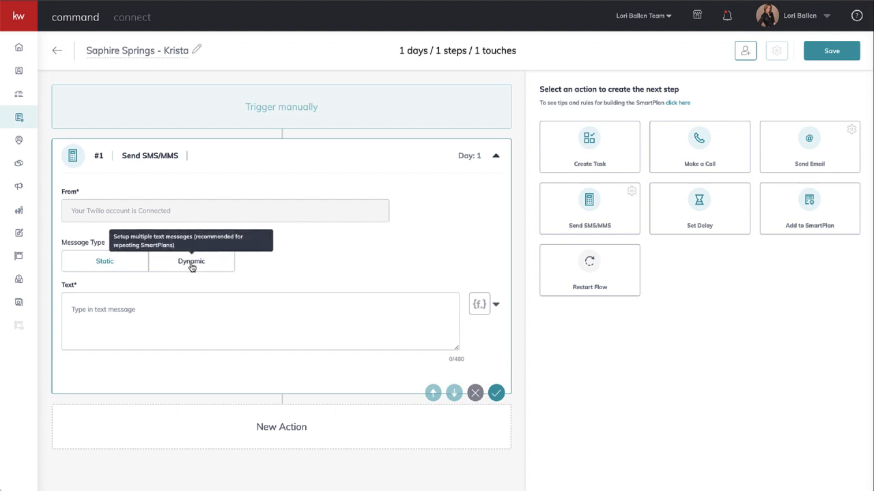
pyautogui.click(127, 302)
pyautogui.write('H')
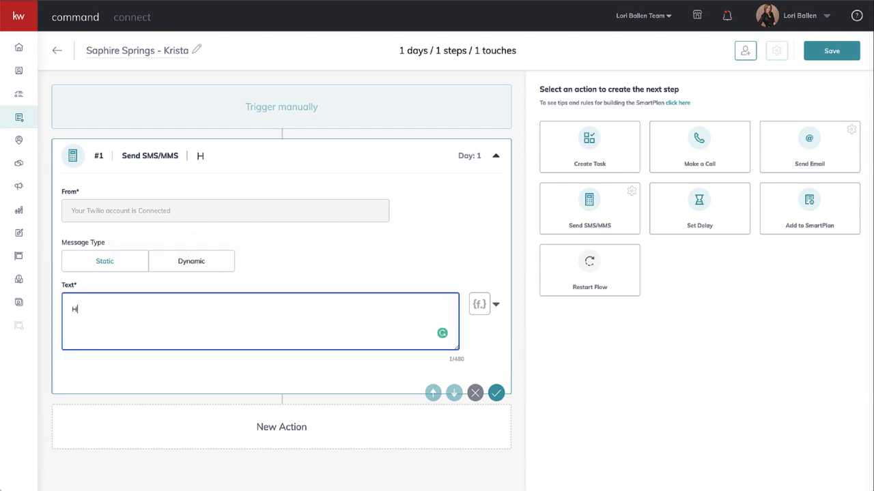
pyautogui.write('i')
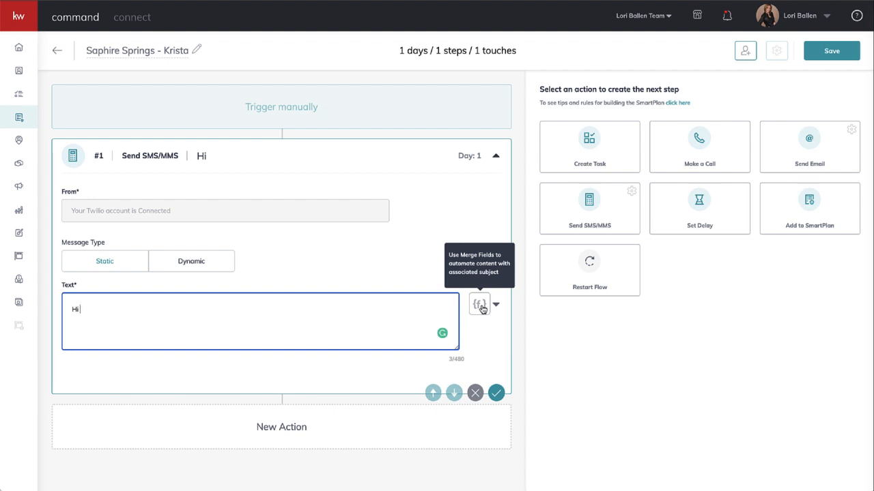
pyautogui.click(480, 305)
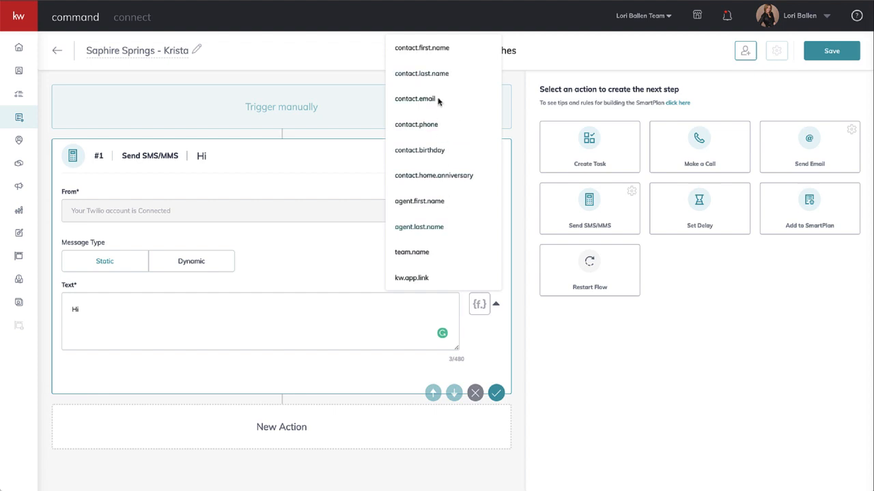
pyautogui.click(430, 48)
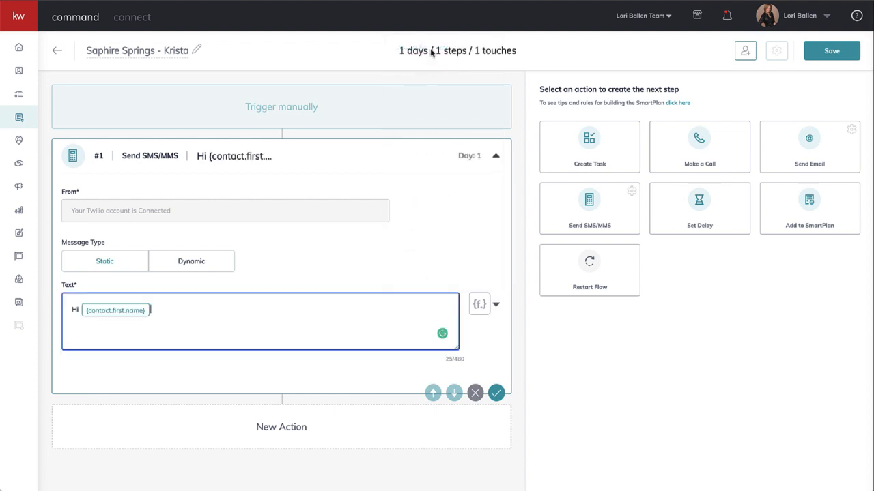
# Continue the text message with a comma, an introduction giving the agent's first name "with Keller Williams.", and "You looked at".
pyautogui.write(',')
pyautogui.write("It's Lori with Keller Will")
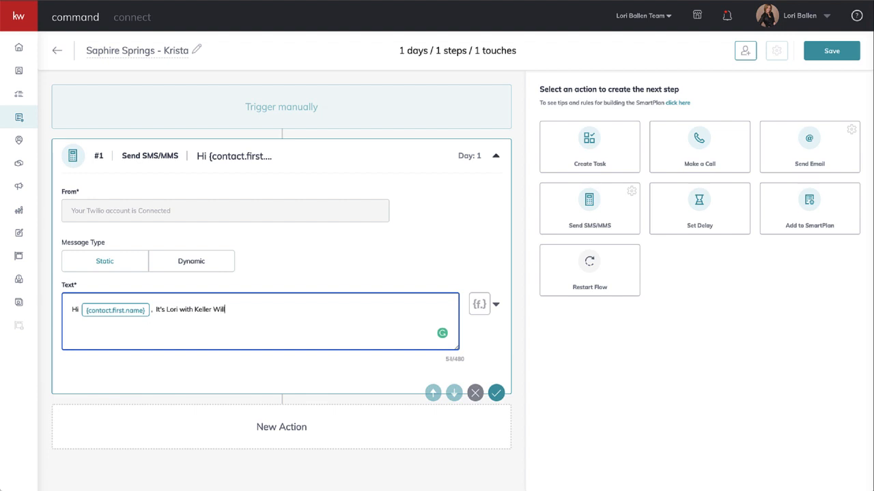
pyautogui.write('iams. You looked at a home on')
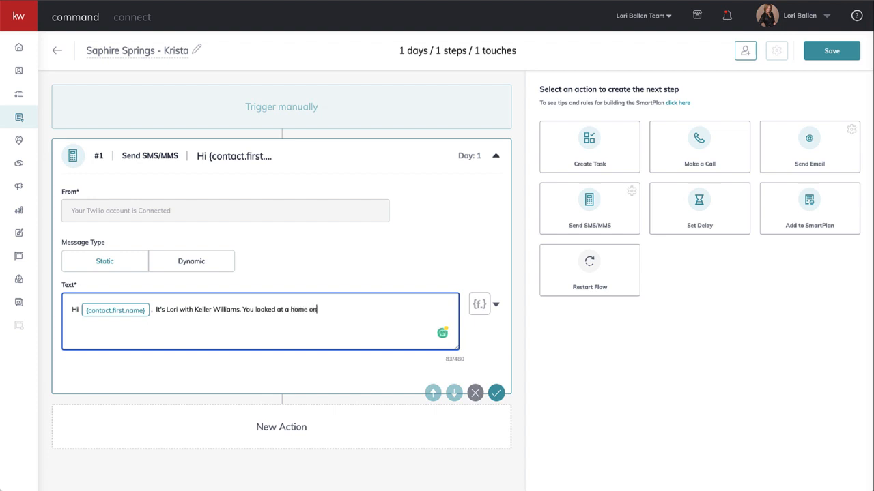
pyautogui.write(' Sap')
pyautogui.press('BackSpace')
pyautogui.press('BackSpace')
pyautogui.write('apphire Sp')
pyautogui.press('BackSpace')
pyautogui.press('BackSpace')
pyautogui.press('BackSpace')
pyautogui.press('BackSpace')
pyautogui.press('BackSpace')
pyautogui.press('BackSpace')
pyautogui.press('BackSpace')
pyautogui.press('BackSpace')
pyautogui.press('BackSpace')
pyautogui.press('BackSpace')
pyautogui.press('BackSpace')
pyautogui.press('BackSpace')
pyautogui.press('BackSpace')
pyautogui.press('BackSpace')
pyautogui.press('BackSpace')
pyautogui.press('BackSpace')
pyautogui.press('BackSpace')
pyautogui.press('BackSpace')
pyautogui.press('BackSpace')
pyautogui.press('BackSpace')
pyautogui.press('BackSpace')
pyautogui.press('BackSpace')
pyautogui.write('hom')
pyautogui.press('BackSpace')
pyautogui.press('BackSpace')
pyautogui.press('BackSpace')
# Continue the text message with "2 story $399,900 home in Vegas through".
pyautogui.write('2 story $399,900 home in Vegas ')
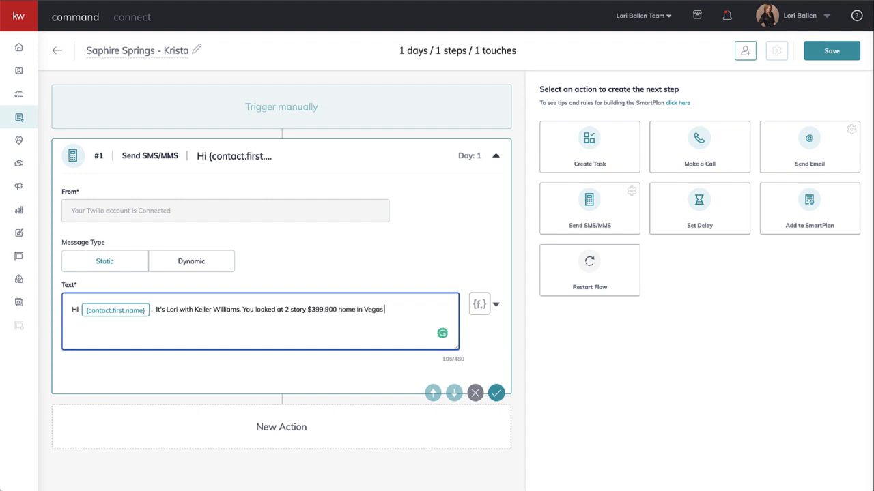
pyautogui.write('on our Facebook')
pyautogui.press('BackSpace')
pyautogui.press('BackSpace')
pyautogui.press('BackSpace')
pyautogui.press('BackSpace')
pyautogui.press('BackSpace')
pyautogui.press('BackSpace')
pyautogui.press('BackSpace')
pyautogui.press('BackSpace')
pyautogui.press('BackSpace')
pyautogui.press('BackSpace')
pyautogui.press('BackSpace')
pyautogui.press('BackSpace')
pyautogui.press('BackSpace')
pyautogui.press('BackSpace')
pyautogui.press('BackSpace')
pyautogui.write('through')
# Edit the text message's property description to read "a 2-story, $399,900 home with a pool in Vegas".
pyautogui.click(284, 309)
pyautogui.write('a')
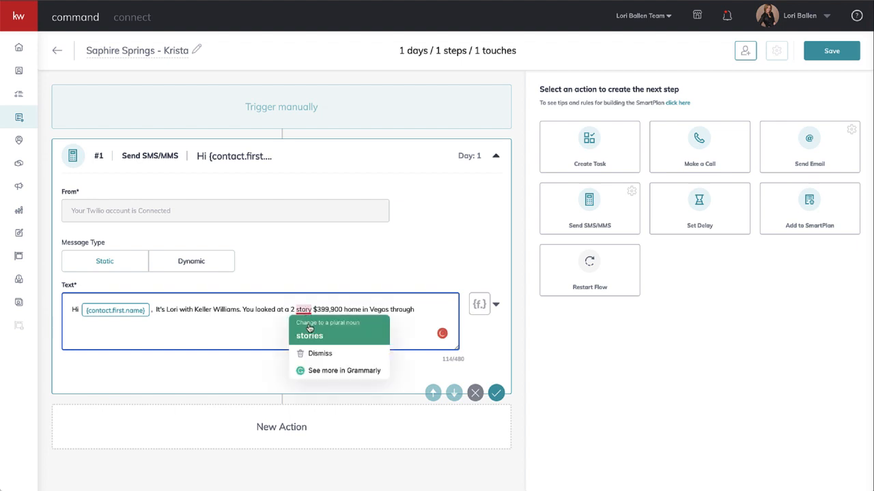
pyautogui.click(296, 309)
pyautogui.press('BackSpace')
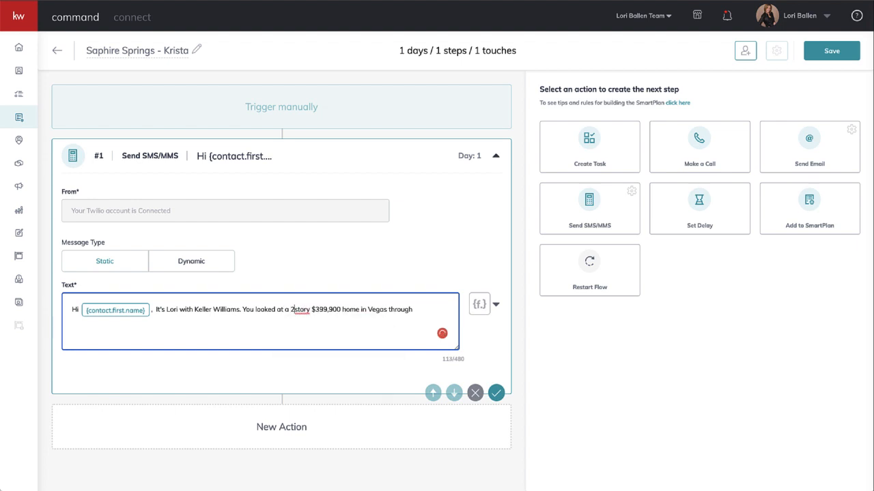
pyautogui.write('-')
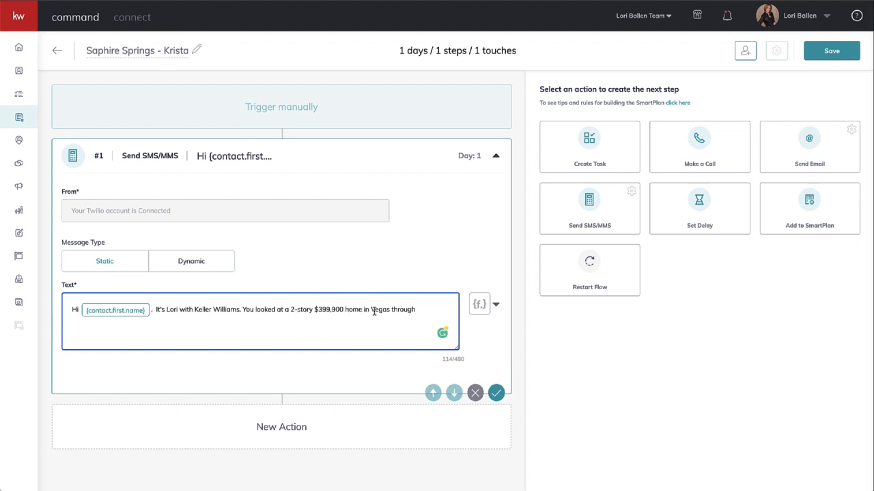
pyautogui.click(313, 309)
pyautogui.write(',')
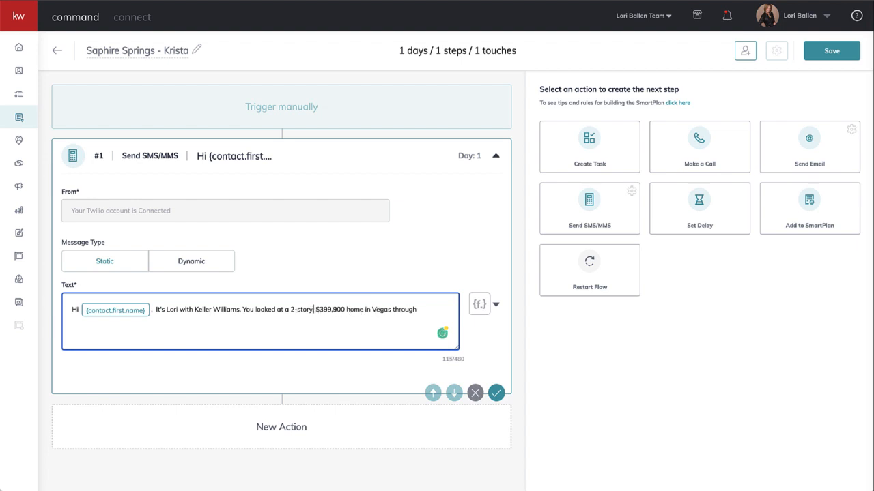
pyautogui.click(363, 309)
pyautogui.write('with a pool')
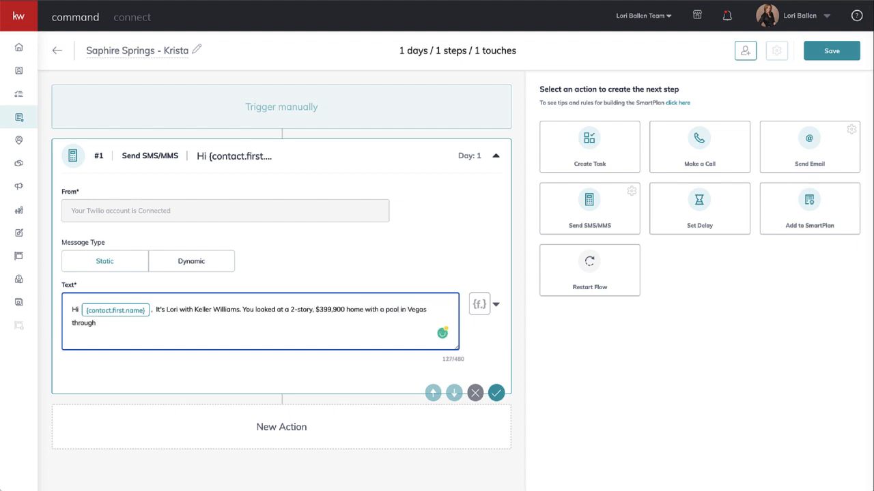
# Continue the text message after "through" with "our Facebook Ad. That listing sold.".
pyautogui.click(109, 326)
pyautogui.write('our Facebook Ad. That ')
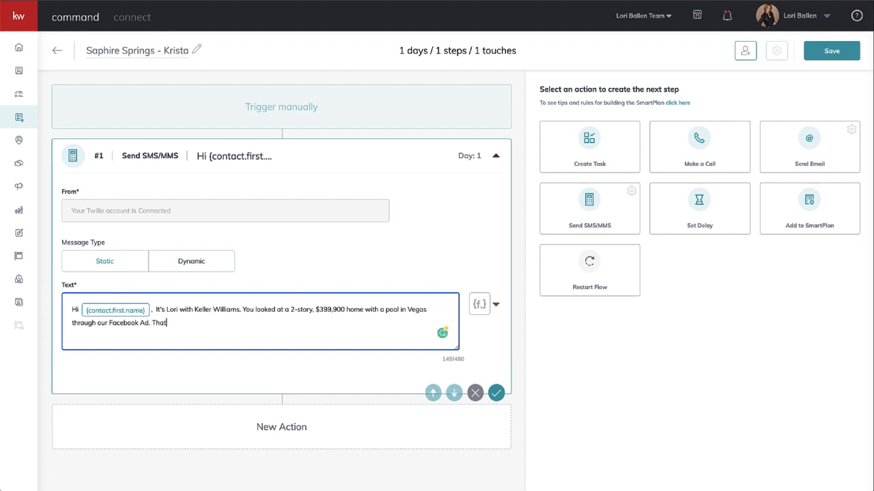
pyautogui.write('listing sold. I took the ti')
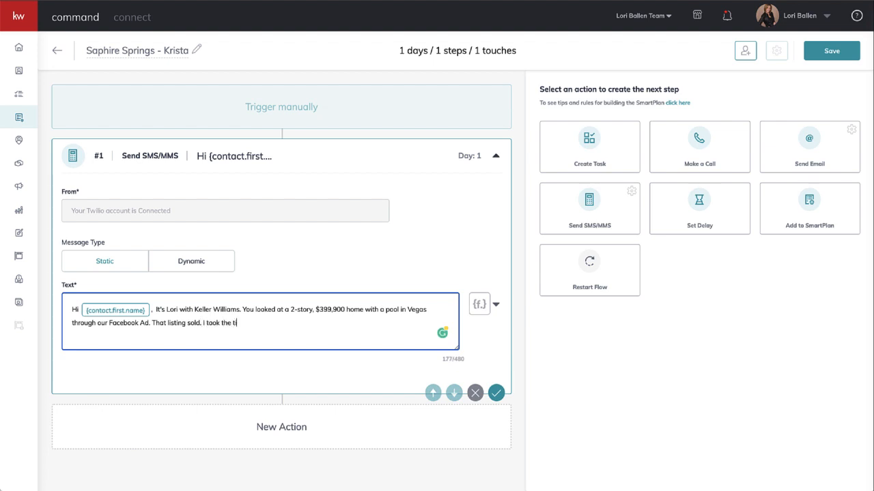
pyautogui.write('me to create a list of similar homes. ')
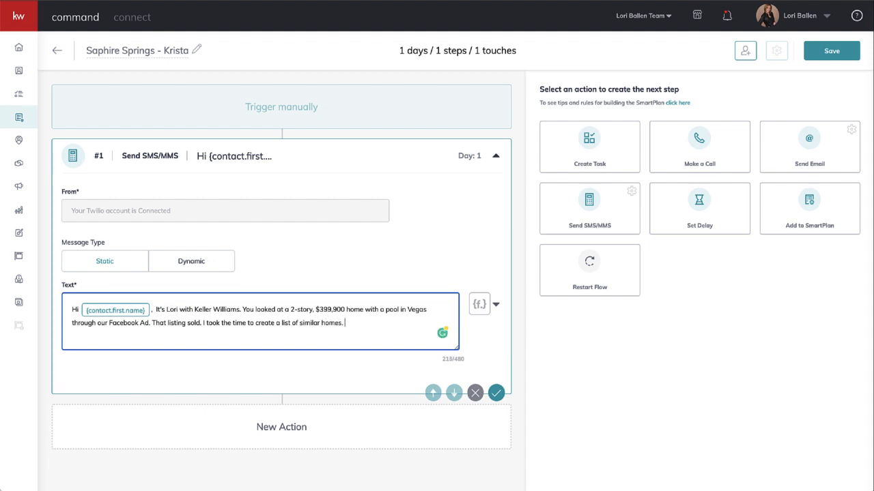
pyautogui.write('Are you looking to buy soon')
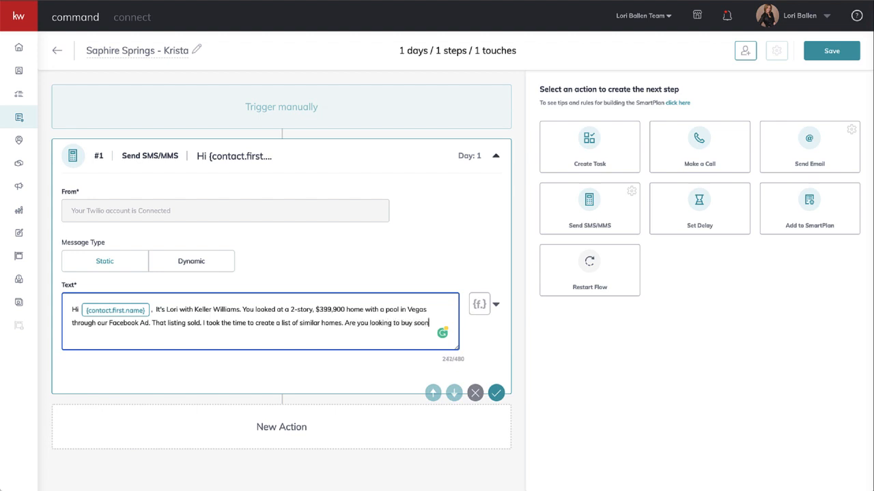
pyautogui.write('?')
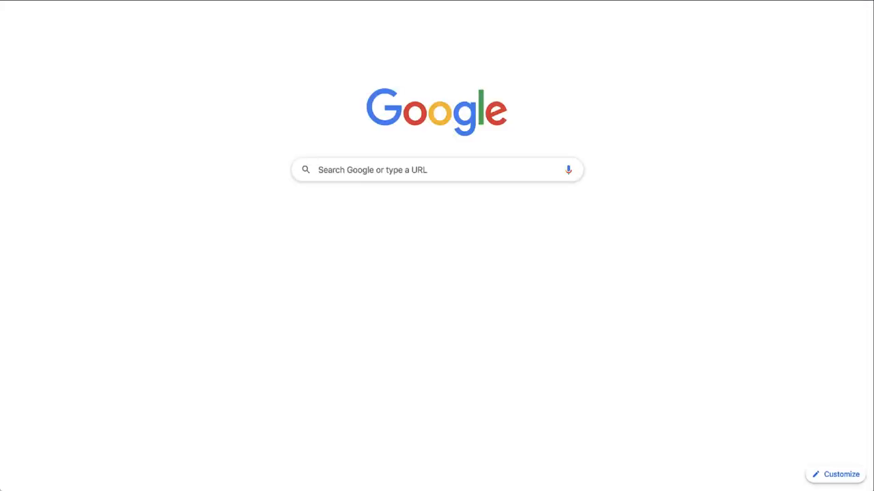
# Switch to Bitly and create a short link from the copied ballenvegas.kw.com 89117 home search URL.
pyautogui.write('bit.l')
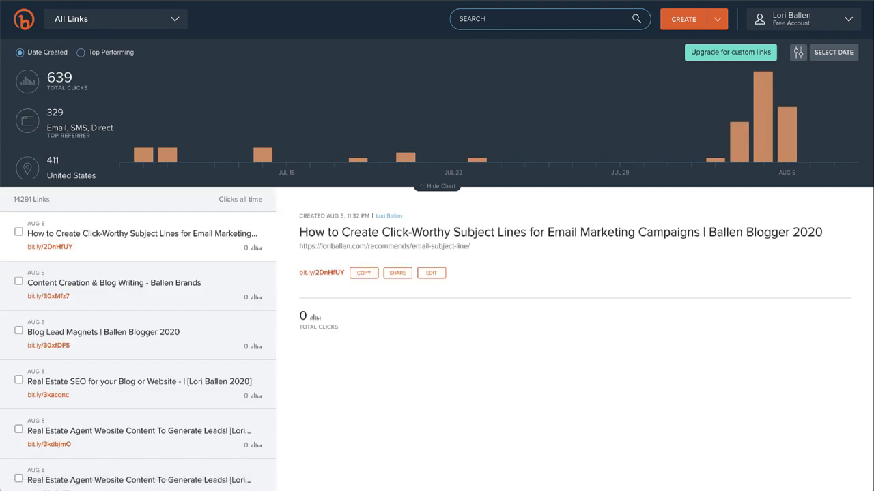
pyautogui.click(680, 20)
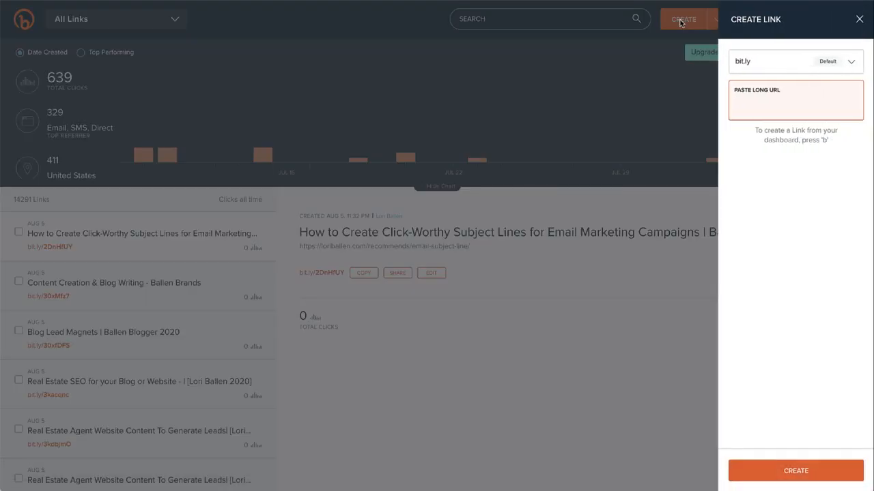
pyautogui.click(777, 101)
pyautogui.write('https://ballenvegas.kw.com/search/location/ChIJbxk24p7AyIARiqWiIPvgOhY,89117,Las%20Vegas%2C%20NV%2089117%2C%20USA?coming_soon=true&foreclosures=true&is_new_construction=true&price_sale=300000%2Cnull&property_subtype=HOUSE&short_sale=true&sort=price&sortd=asc&viewport=36.19527654155638%2C-115.2090301161377%2C36.08617576626742%2C-115.3496207838623&zoom=13')
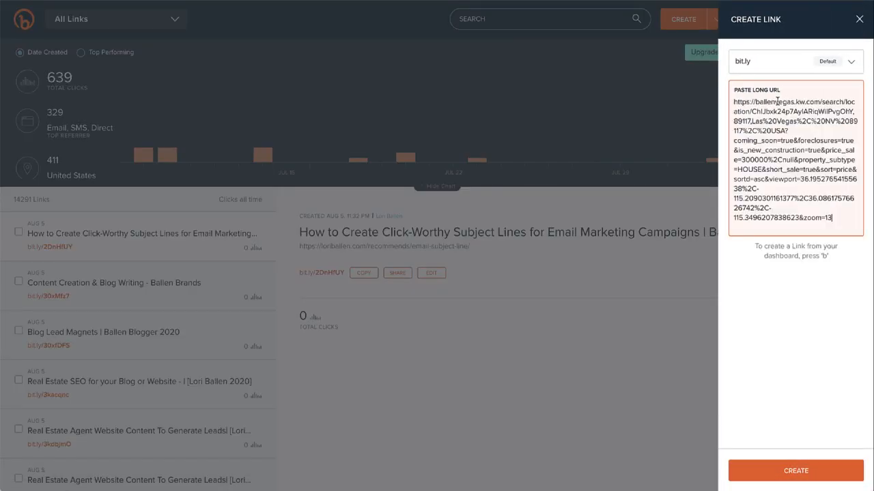
pyautogui.press('Return')
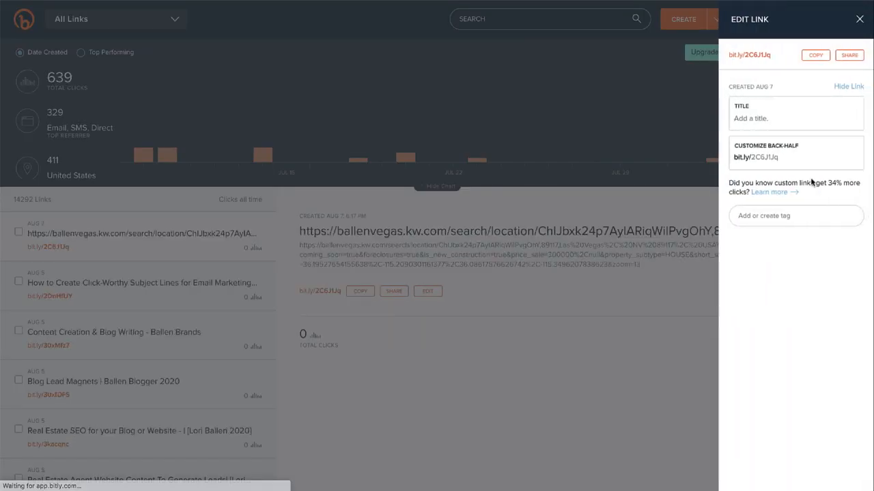
# Title the new short link "Similar to Saphire Springs" and save it.
pyautogui.click(756, 121)
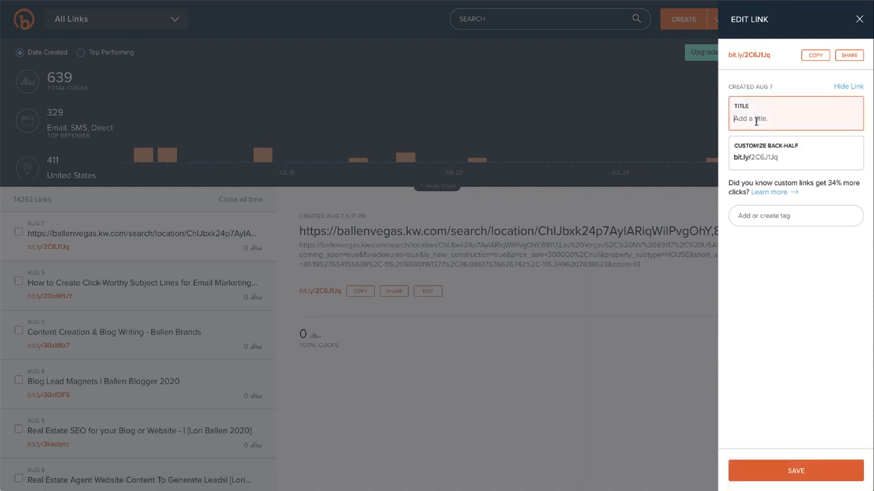
pyautogui.write('89117')
pyautogui.press('BackSpace')
pyautogui.press('BackSpace')
pyautogui.press('BackSpace')
pyautogui.press('BackSpace')
pyautogui.press('BackSpace')
pyautogui.write('Siml')
pyautogui.write('lar to Saphire ')
pyautogui.write('Springs')
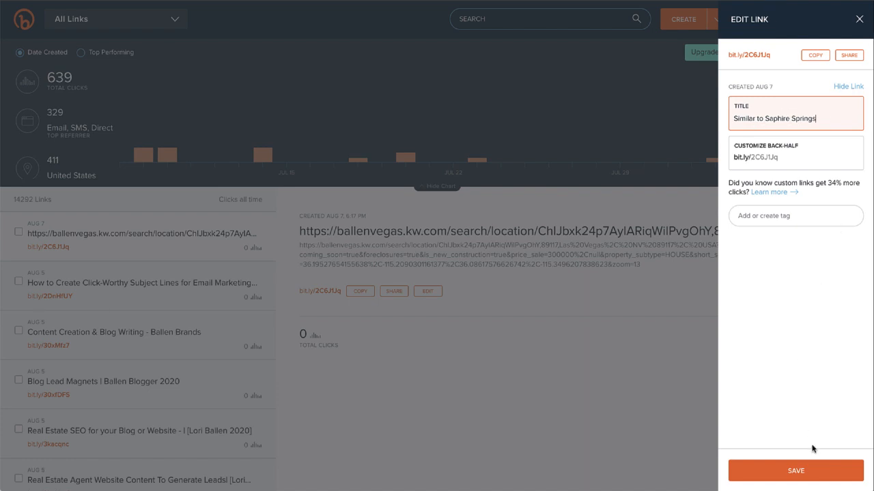
pyautogui.click(811, 471)
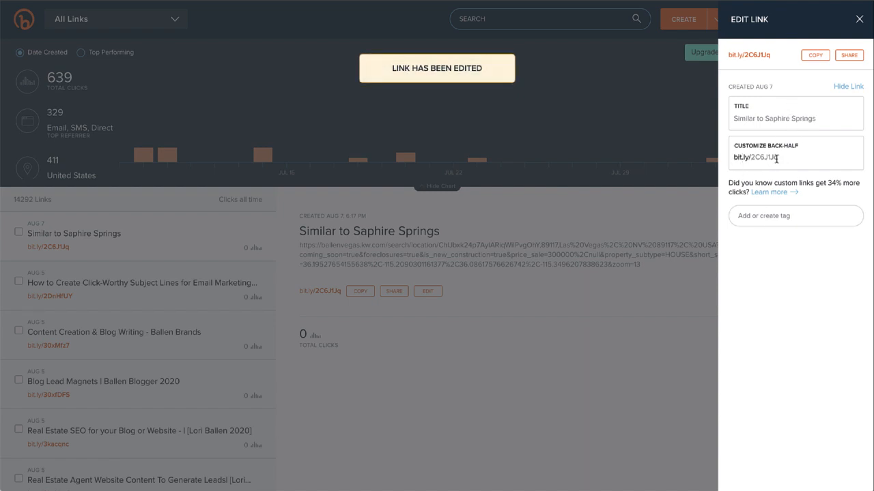
# Copy the short link and paste it into the KW Command text message before "Are you looking to buy soon?", followed by a dash.
pyautogui.moveTo(778, 159); pyautogui.dragTo(732, 161)
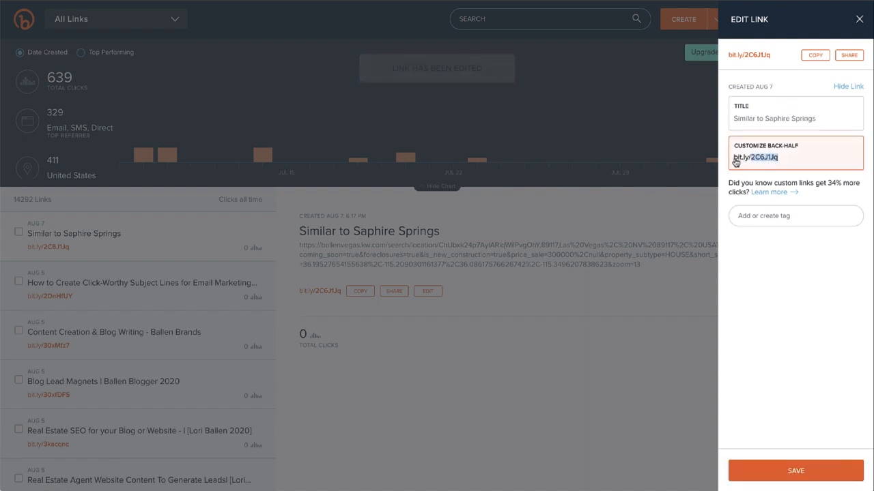
pyautogui.click(815, 55)
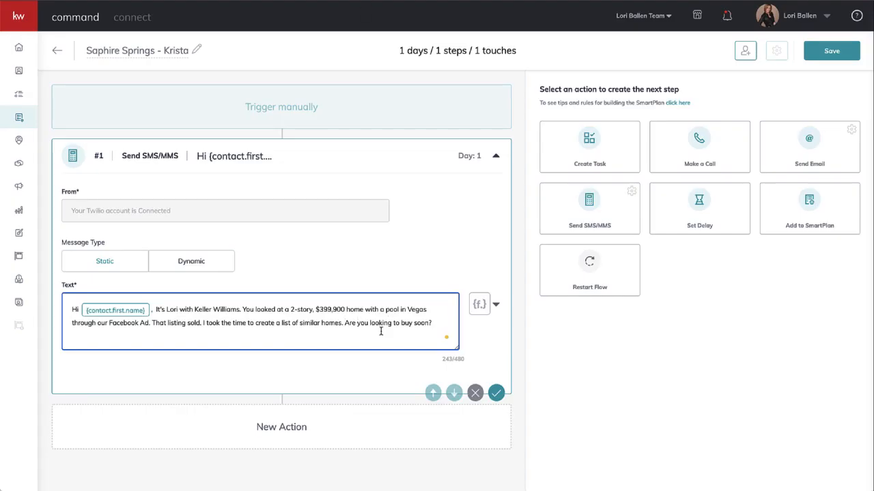
pyautogui.hotkey('ctrl', 'v')
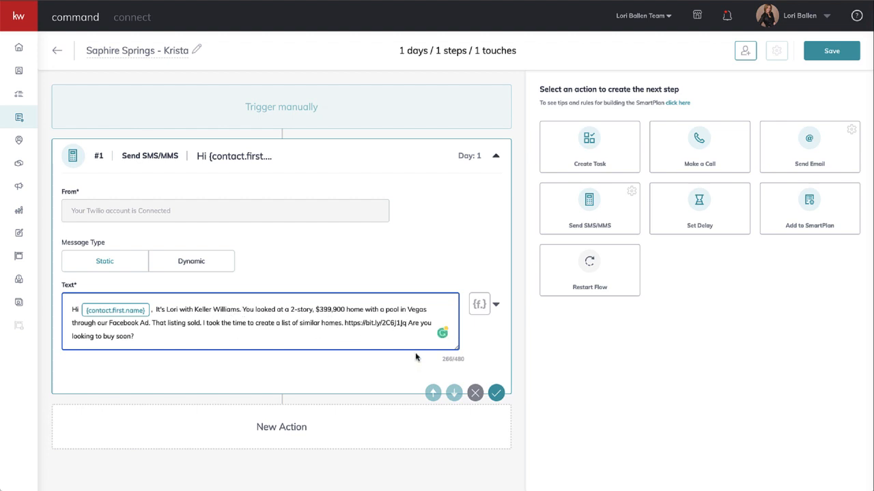
pyautogui.write('-')
# Add the agent's last name after the first name in the text message's introduction.
pyautogui.click(159, 335)
pyautogui.click(178, 311)
pyautogui.write('Ballen')
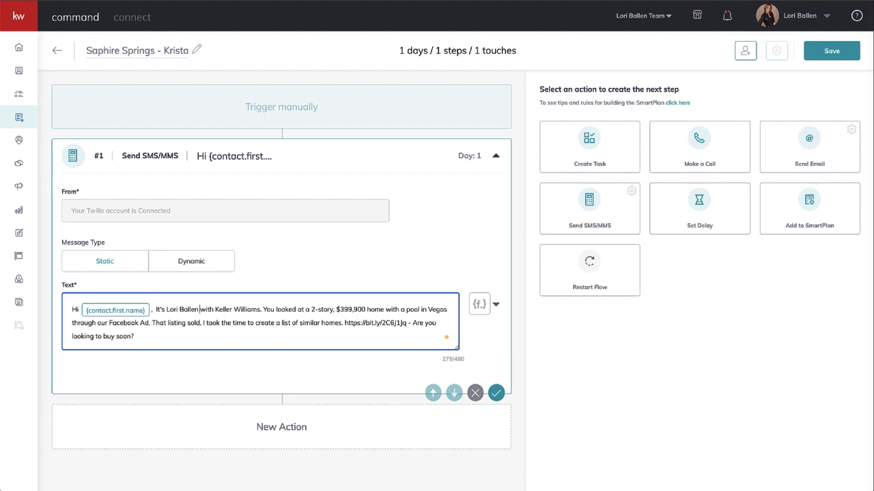
# Copy the whole text message into a new note in Notes and return to the SmartPlan in Chrome.
pyautogui.click(165, 336)
pyautogui.moveTo(136, 336); pyautogui.dragTo(61, 305)
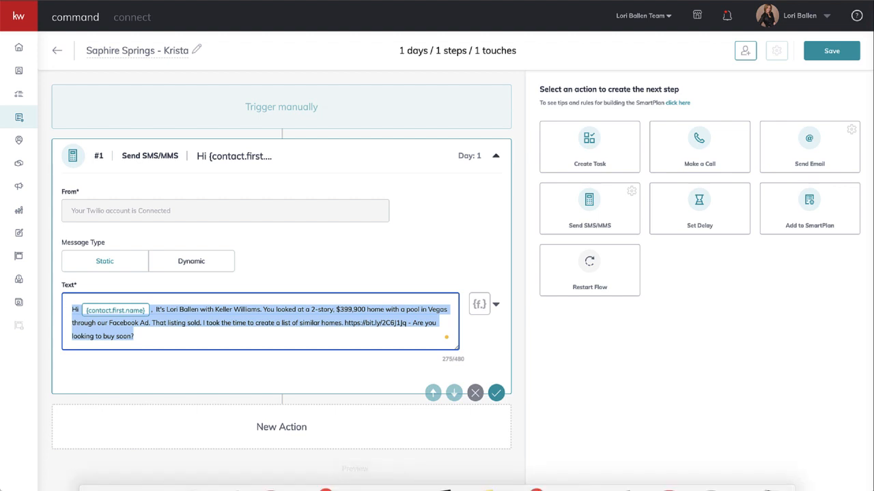
pyautogui.click(470, 477)
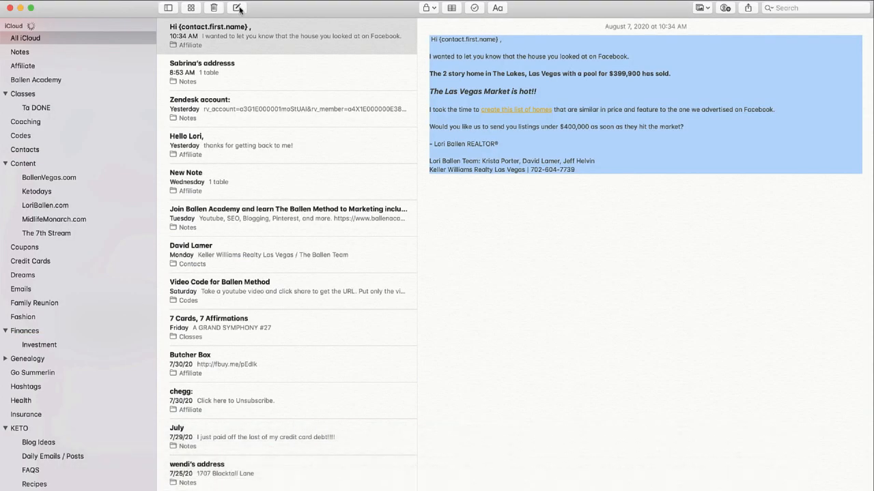
pyautogui.click(236, 8)
pyautogui.press('super+v')
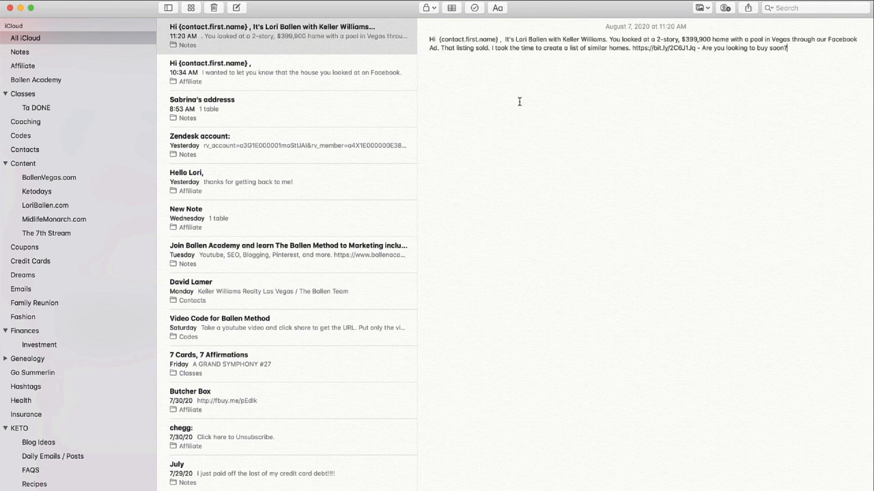
pyautogui.click(276, 469)
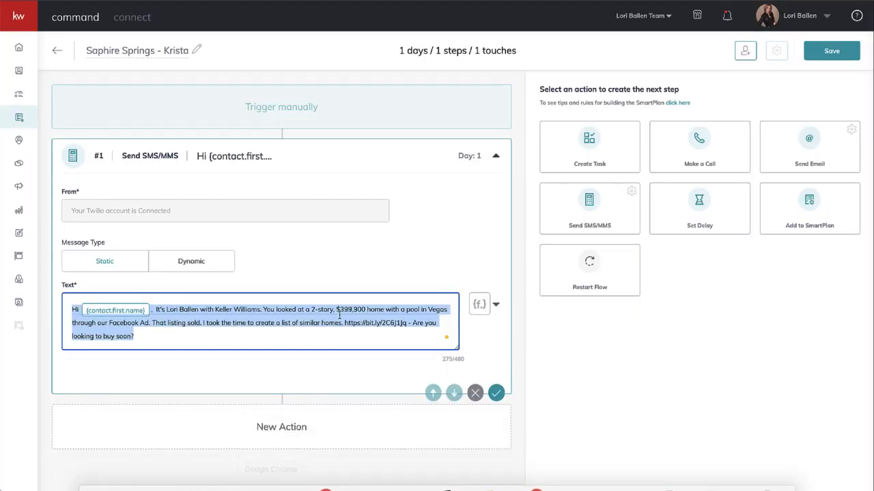
pyautogui.click(266, 339)
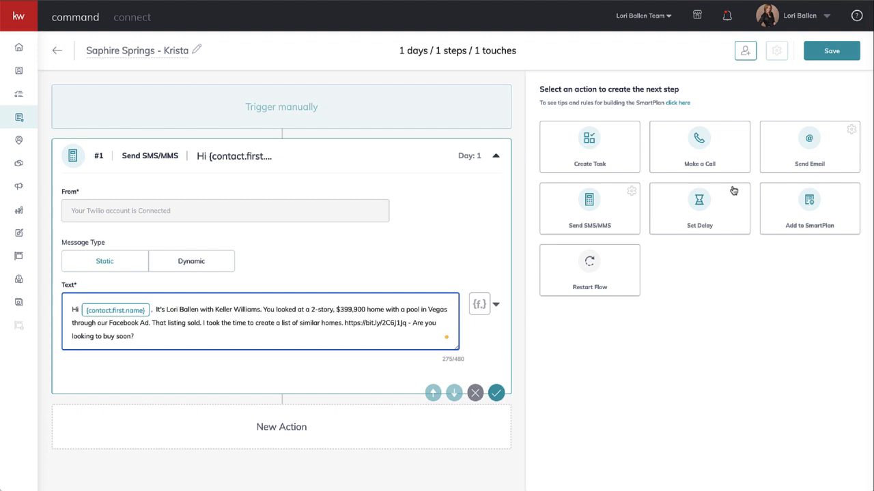
# Add a Send Email action as the plan's second step and open its email content for writing.
pyautogui.click(808, 146)
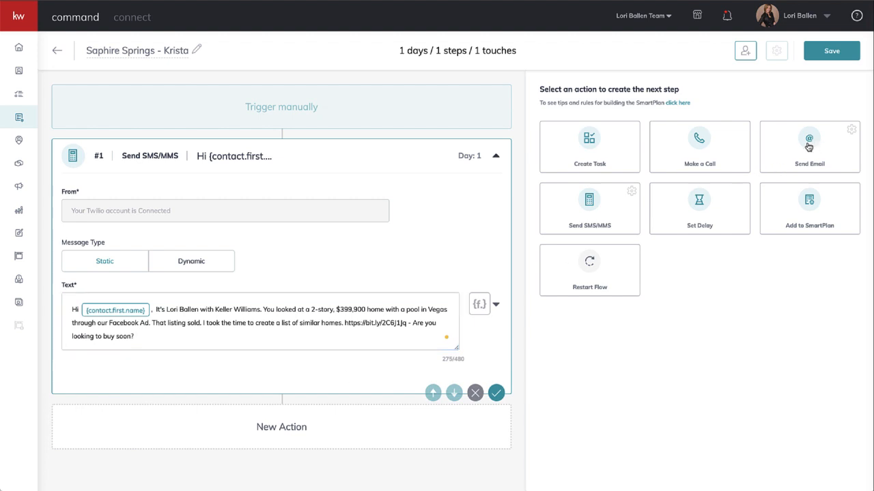
pyautogui.scroll(-5, 167, 344)
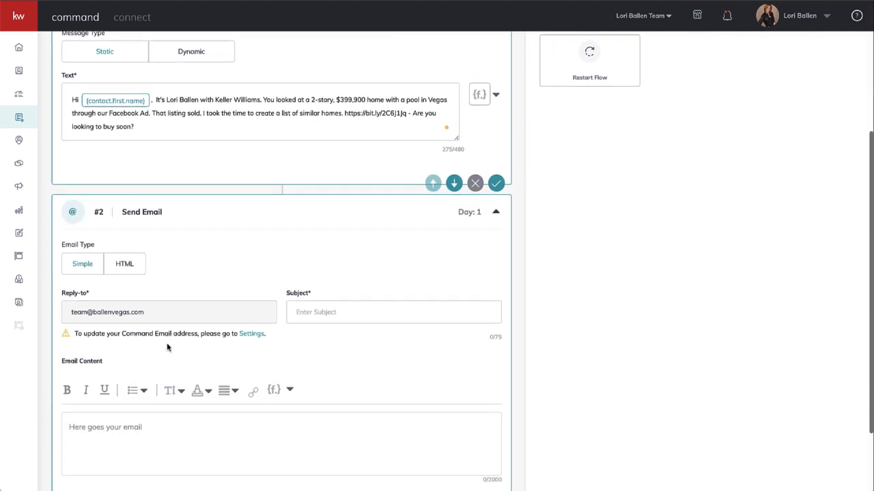
pyautogui.click(165, 336)
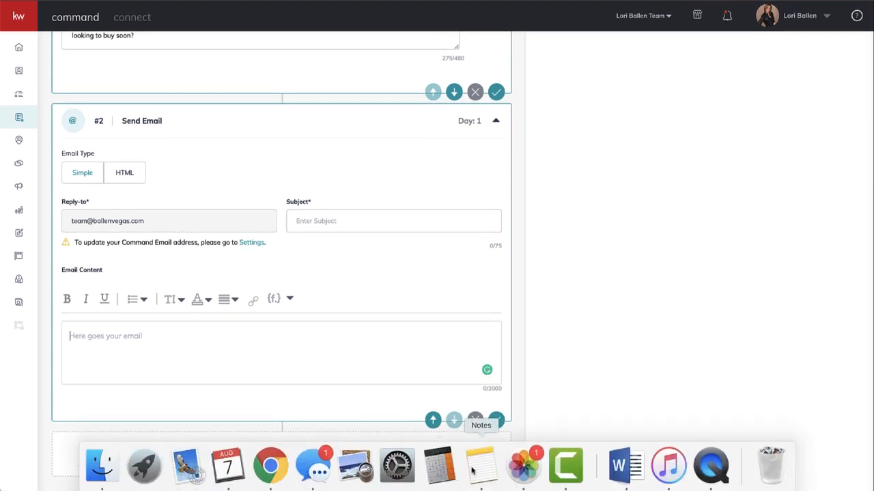
# Copy the full 10:34 AM follow-up email from Notes into the Send Email step's content in Chrome.
pyautogui.click(480, 469)
pyautogui.click(259, 66)
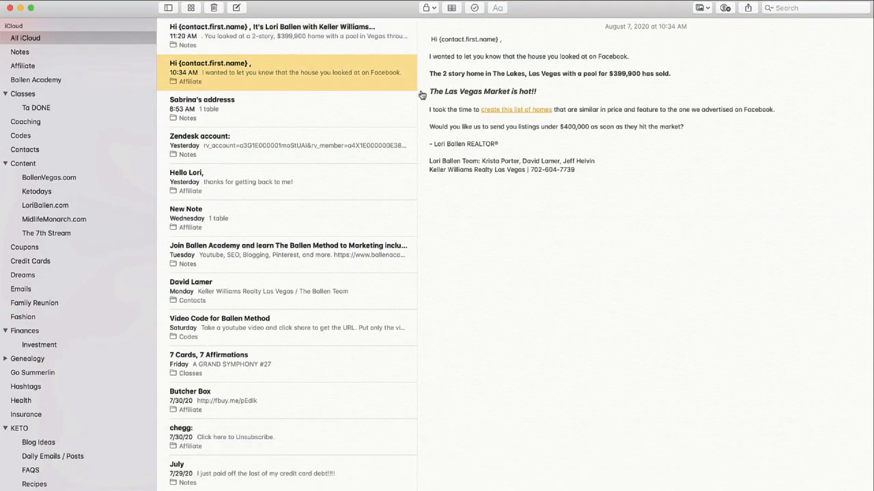
pyautogui.click(543, 139)
pyautogui.press('super+a')
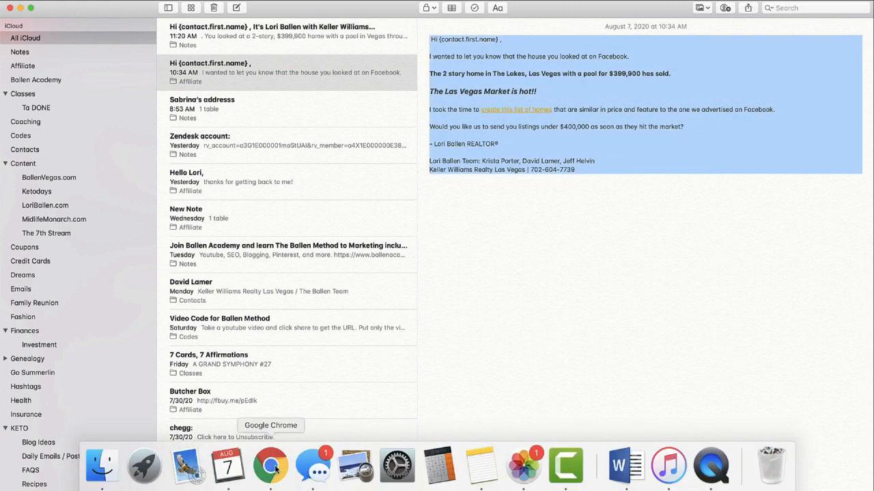
pyautogui.click(272, 469)
pyautogui.click(226, 352)
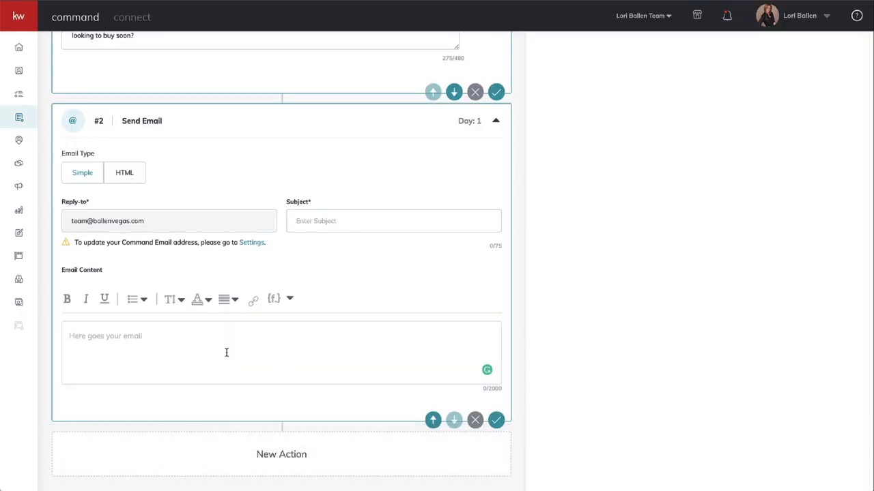
pyautogui.press('super+v')
# Remove the empty line above the greeting in the email content.
pyautogui.click(336, 220)
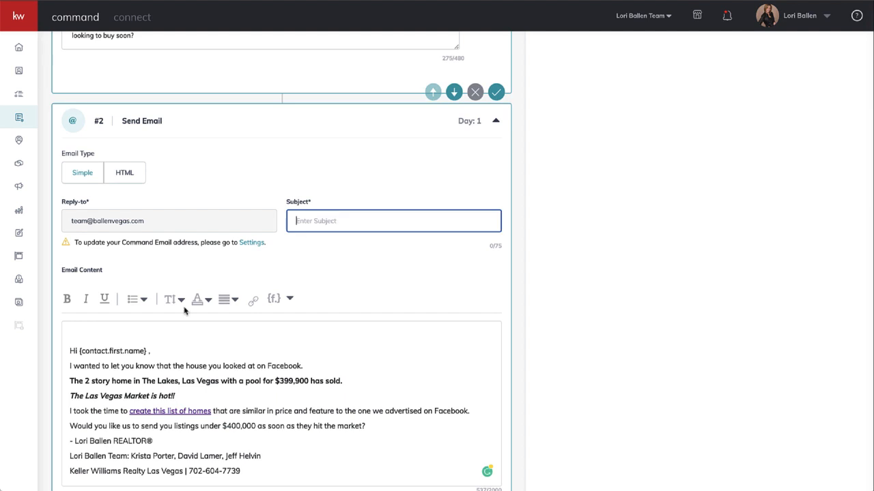
pyautogui.click(70, 351)
pyautogui.press('BackSpace')
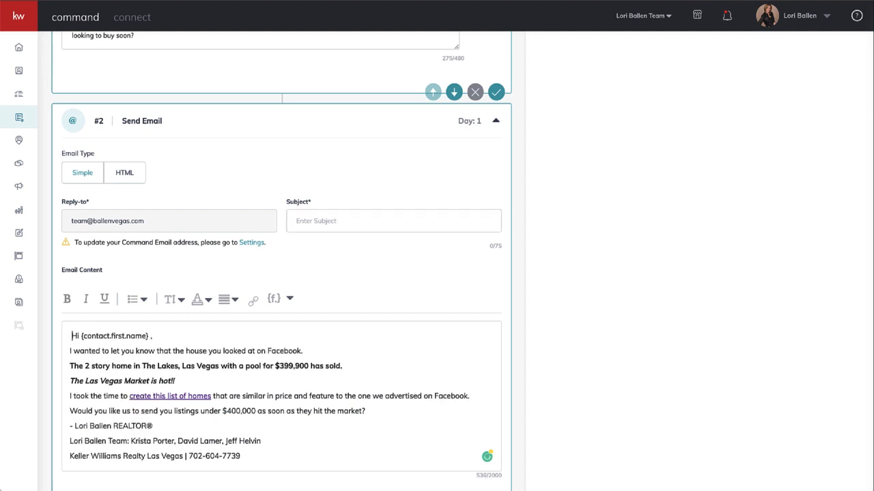
# Replace the plain-text name placeholder after "Hi" in the email with the contact.first.name merge field.
pyautogui.click(154, 336)
pyautogui.press('BackSpace')
pyautogui.press('BackSpace')
pyautogui.press('BackSpace')
pyautogui.press('BackSpace')
pyautogui.press('BackSpace')
pyautogui.press('BackSpace')
pyautogui.press('BackSpace')
pyautogui.press('BackSpace')
pyautogui.press('BackSpace')
pyautogui.press('BackSpace')
pyautogui.press('BackSpace')
pyautogui.press('BackSpace')
pyautogui.press('BackSpace')
pyautogui.press('BackSpace')
pyautogui.press('BackSpace')
pyautogui.press('BackSpace')
pyautogui.press('BackSpace')
pyautogui.press('BackSpace')
pyautogui.press('BackSpace')
pyautogui.press('BackSpace')
pyautogui.press('BackSpace')
pyautogui.press('BackSpace')
pyautogui.press('BackSpace')
pyautogui.click(274, 300)
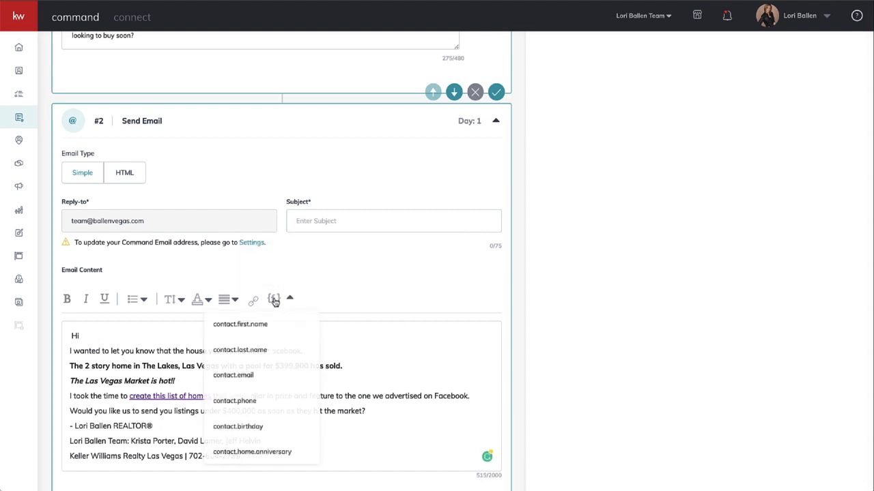
pyautogui.click(286, 326)
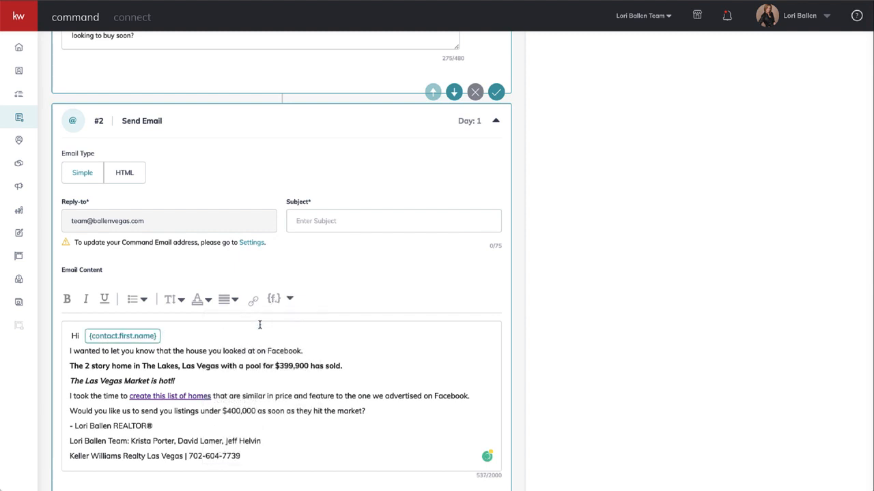
# Add a comma after the contact.first.name field and replace the period after "Facebook" in the opening sentence with a comma.
pyautogui.write(',')
pyautogui.click(305, 351)
pyautogui.press('BackSpace')
pyautogui.write('.,')
# Join the bold sold-home line and the "The Las Vegas Market is hot!!" line onto the email's opening sentence as one paragraph.
pyautogui.click(69, 366)
pyautogui.press('BackSpace')
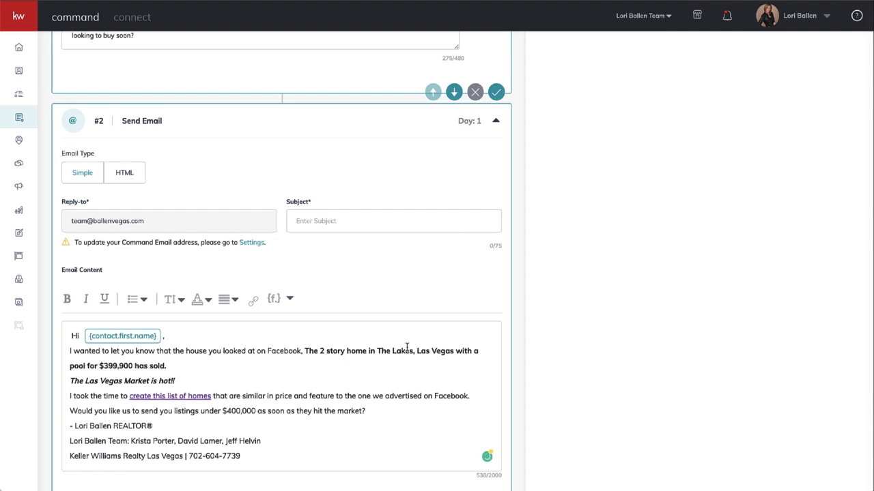
pyautogui.click(69, 381)
pyautogui.press('BackSpace')
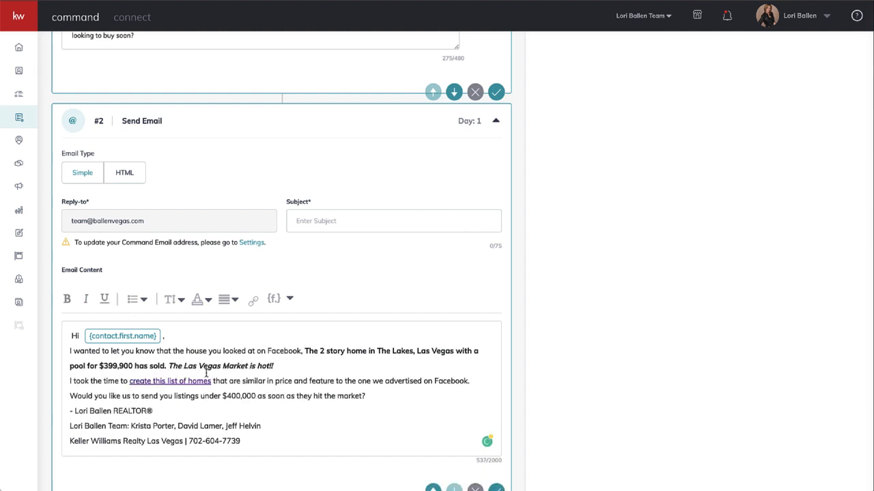
pyautogui.moveTo(293, 367); pyautogui.dragTo(170, 363)
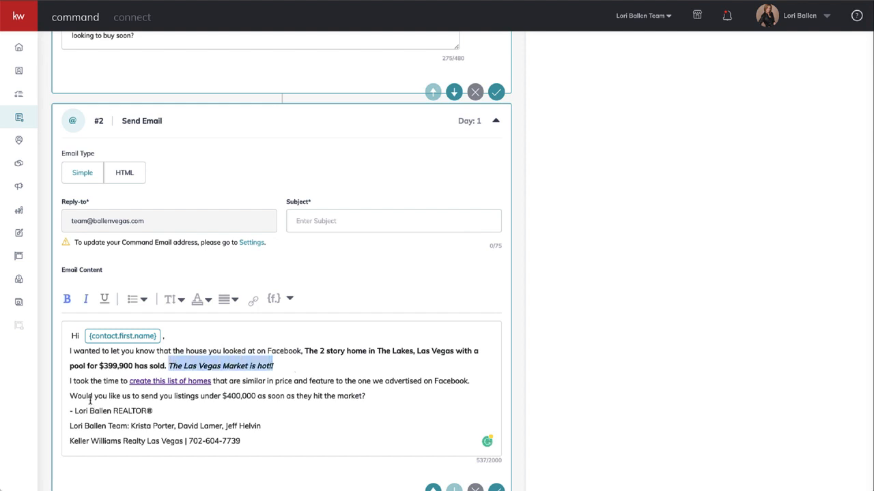
pyautogui.click(172, 381)
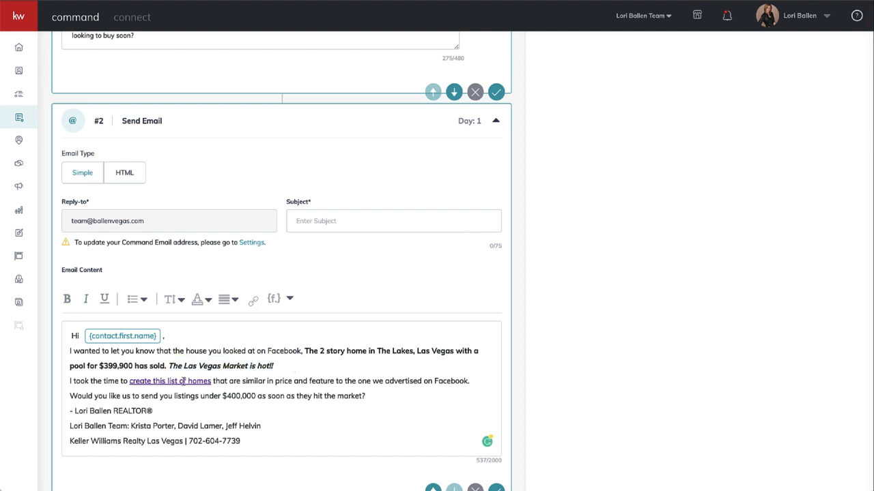
pyautogui.click(253, 302)
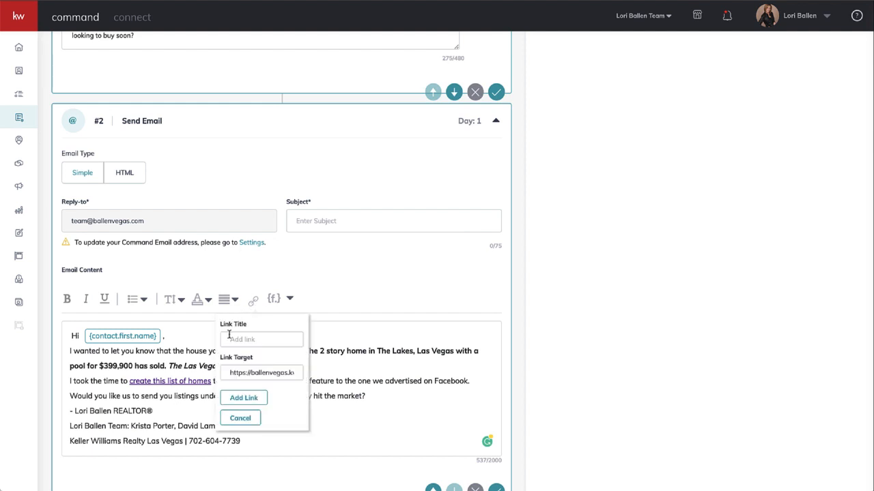
pyautogui.click(343, 381)
# Replace the hyperlinked phrase after "I took the time to" with the unlinked text "create this list of homes".
pyautogui.moveTo(212, 381); pyautogui.dragTo(128, 378)
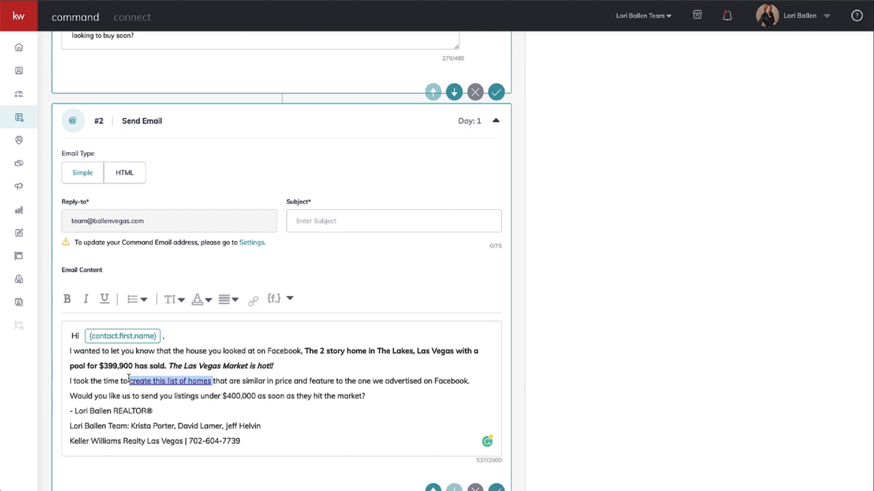
pyautogui.press('BackSpace')
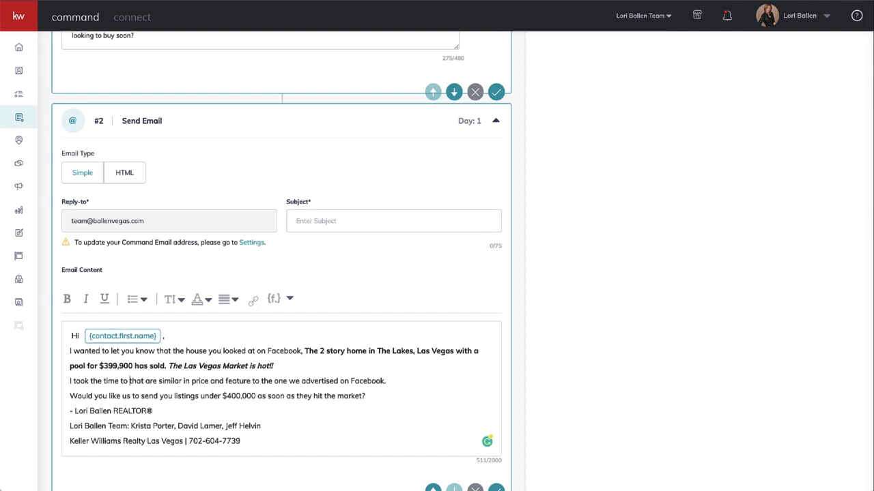
pyautogui.write('create this')
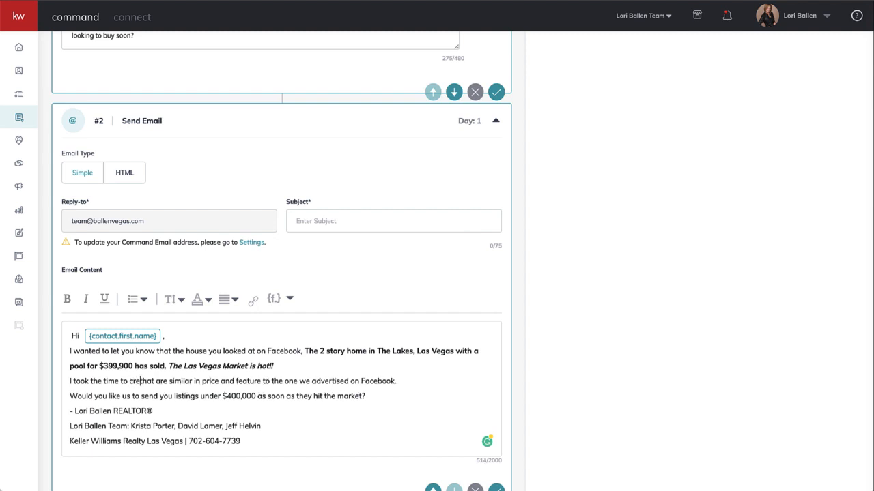
pyautogui.write(' list of hom')
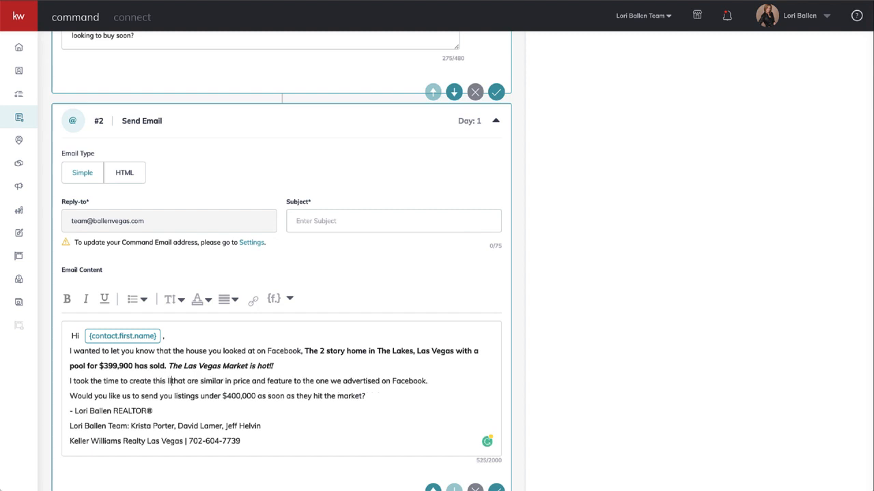
pyautogui.write('es')
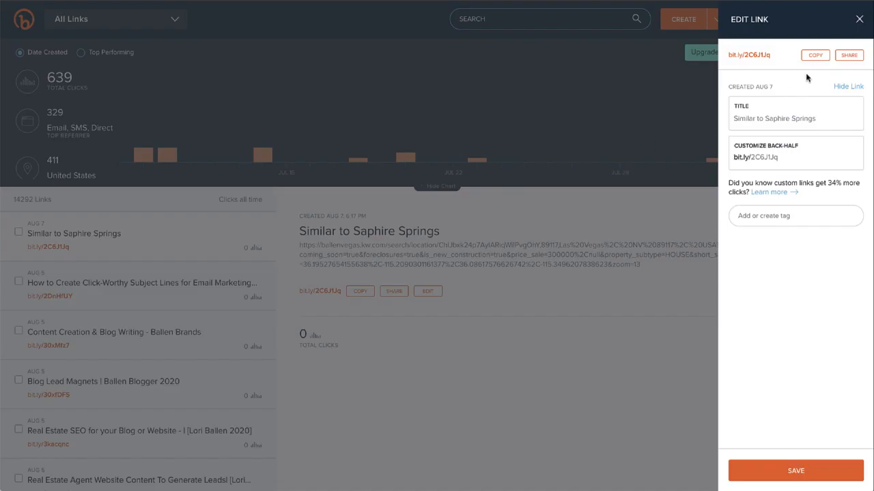
# Copy the short link for "Similar to Saphire Springs" in Bitly and return to the SmartPlan's Send Email step.
pyautogui.click(815, 56)
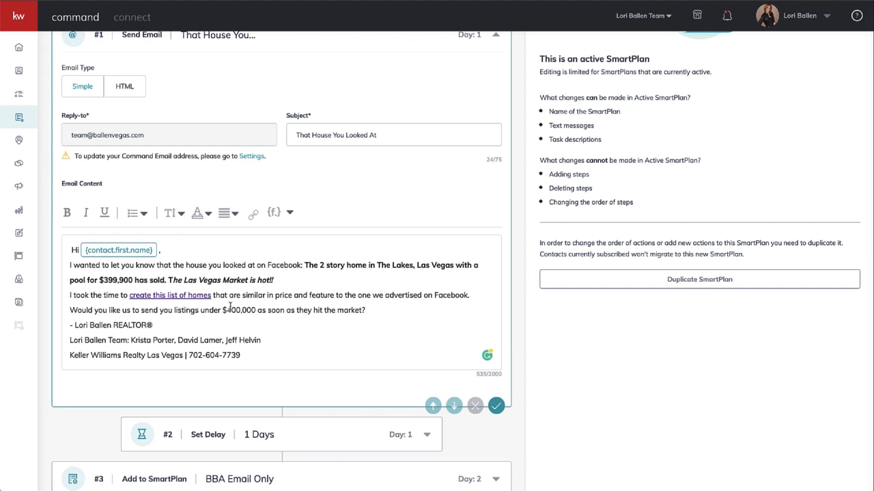
pyautogui.scroll(1, 228, 307)
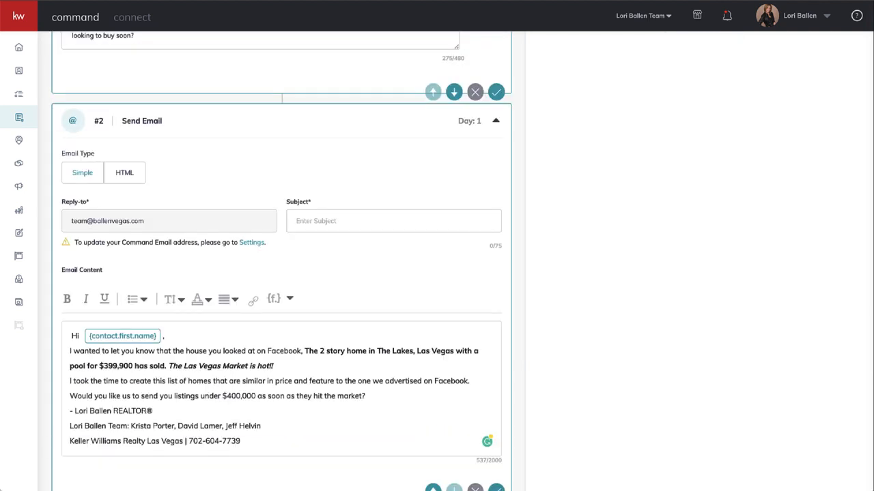
pyautogui.scroll(-1, 204, 319)
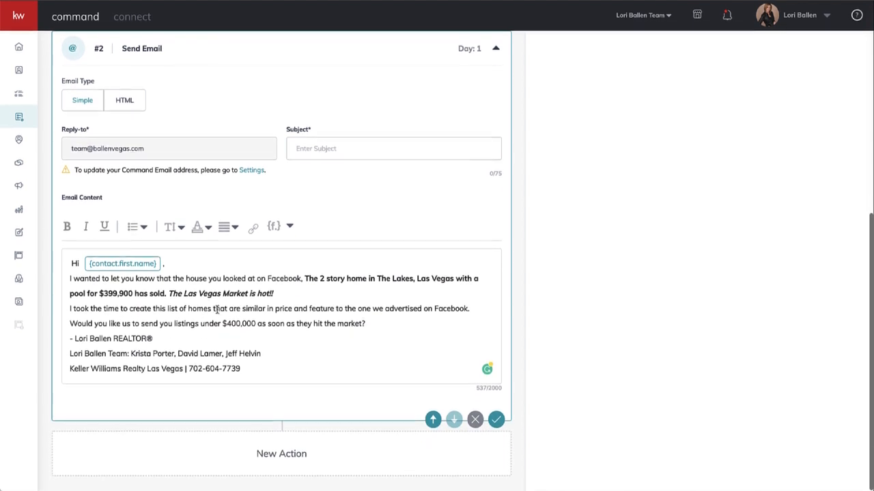
pyautogui.moveTo(204, 312); pyautogui.dragTo(128, 308)
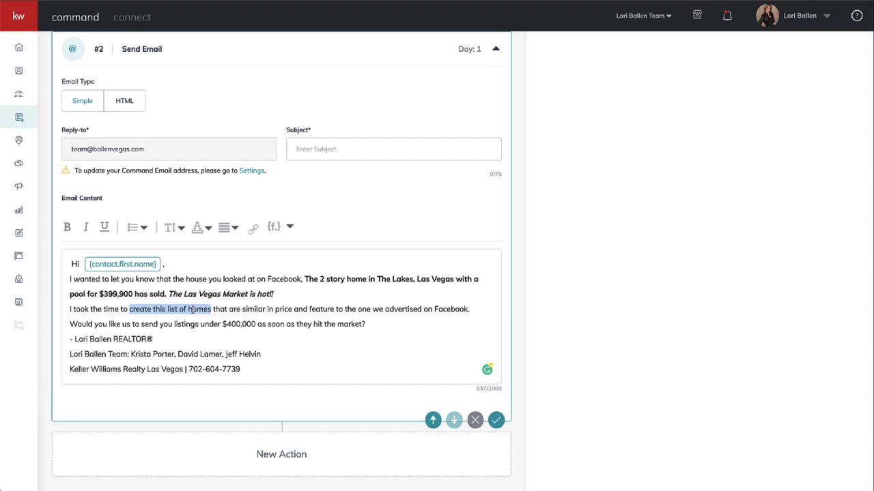
pyautogui.click(254, 234)
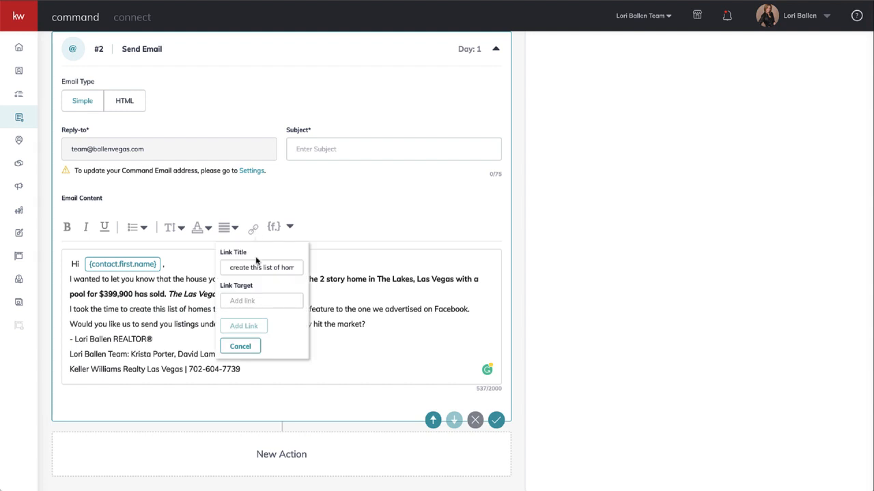
pyautogui.click(246, 301)
pyautogui.click(244, 299)
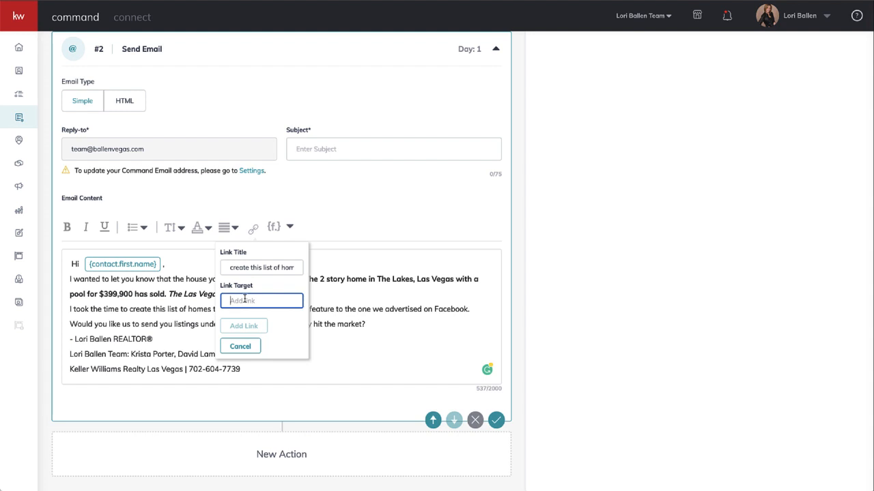
pyautogui.hotkey('ctrl', 'v')
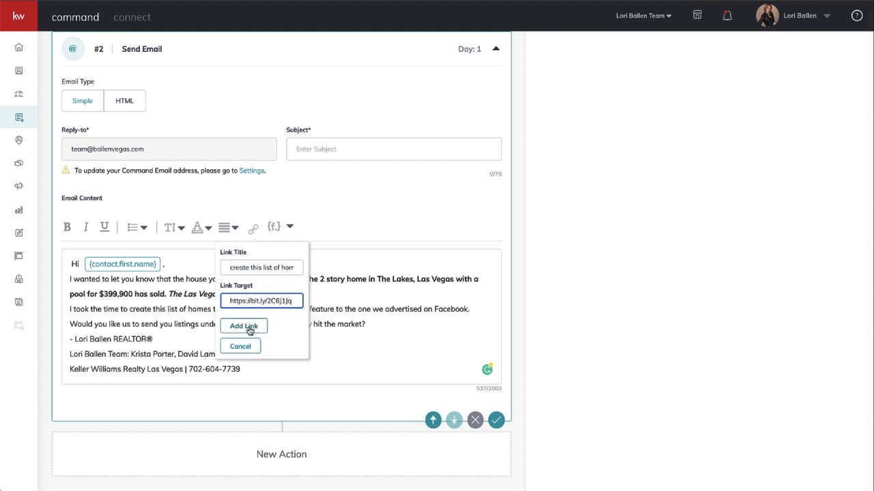
pyautogui.click(249, 328)
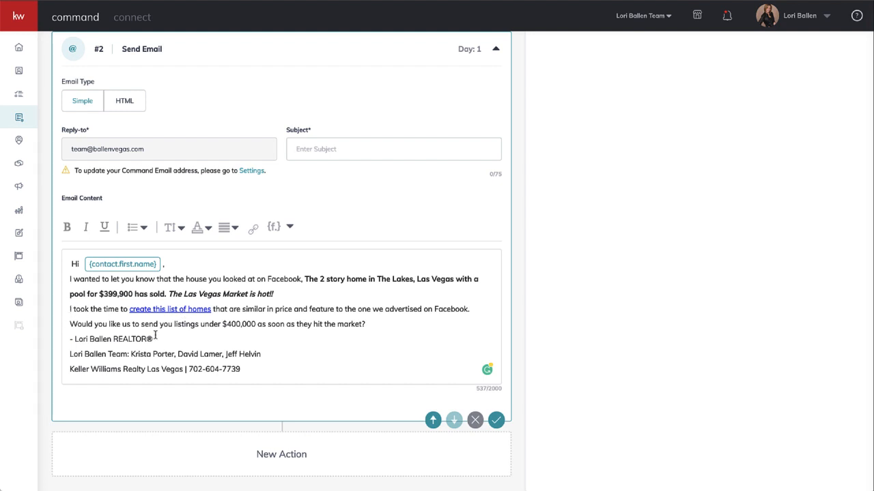
# Merge the "I took the time to" and "Would you like us to send you listings" lines into the email's main paragraph.
pyautogui.press('BackSpace')
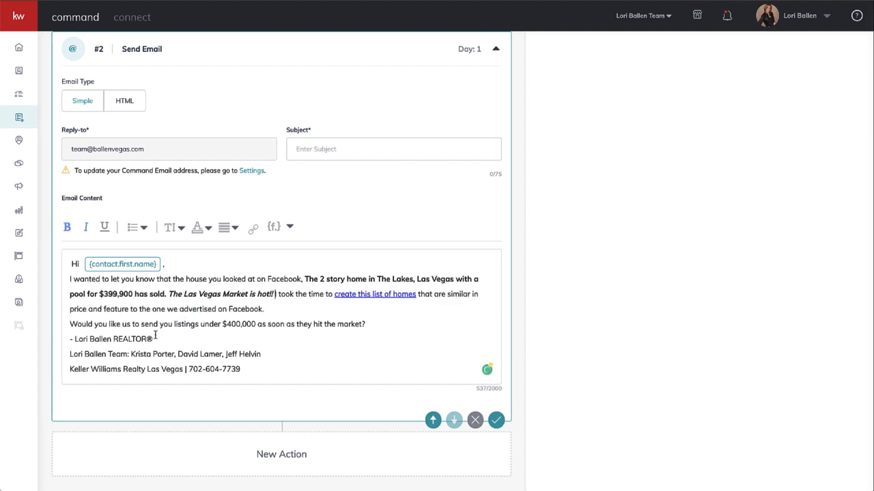
pyautogui.click(70, 325)
pyautogui.press('BackSpace')
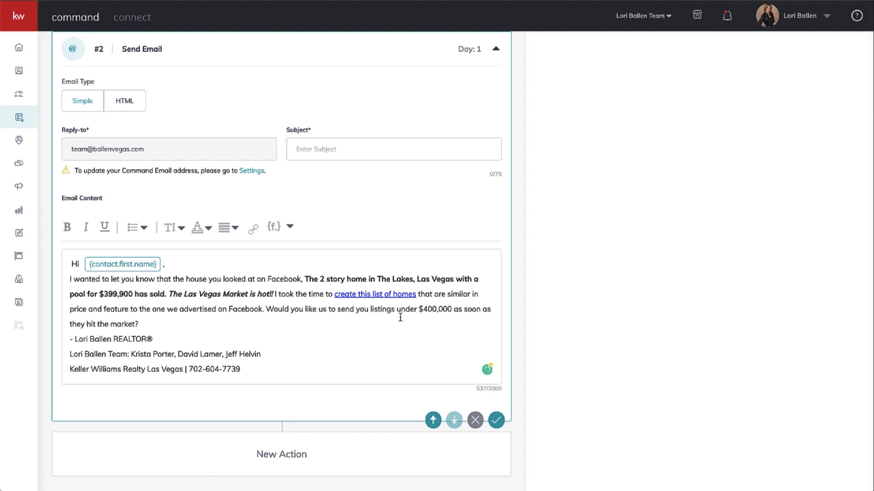
pyautogui.moveTo(452, 310); pyautogui.dragTo(396, 311)
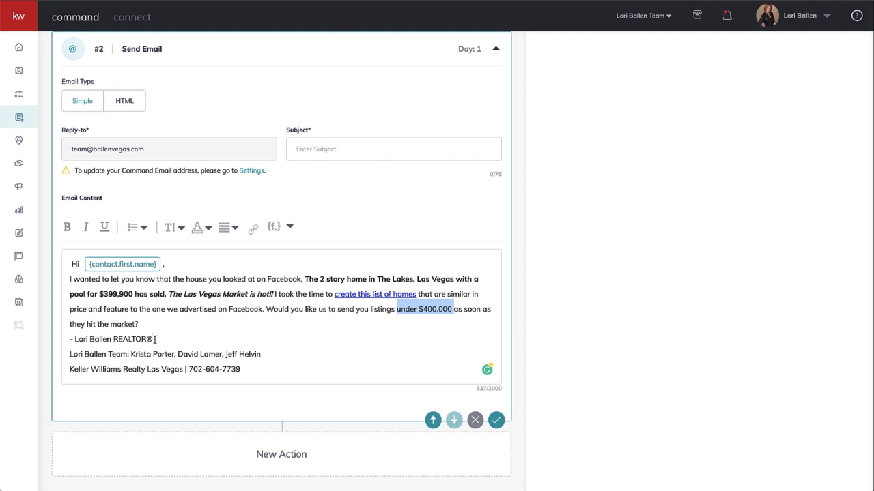
pyautogui.moveTo(242, 370)
pyautogui.mouseDown()
pyautogui.moveTo(69, 354)
pyautogui.moveTo(68, 339)
pyautogui.mouseUp()
pyautogui.click(195, 319)
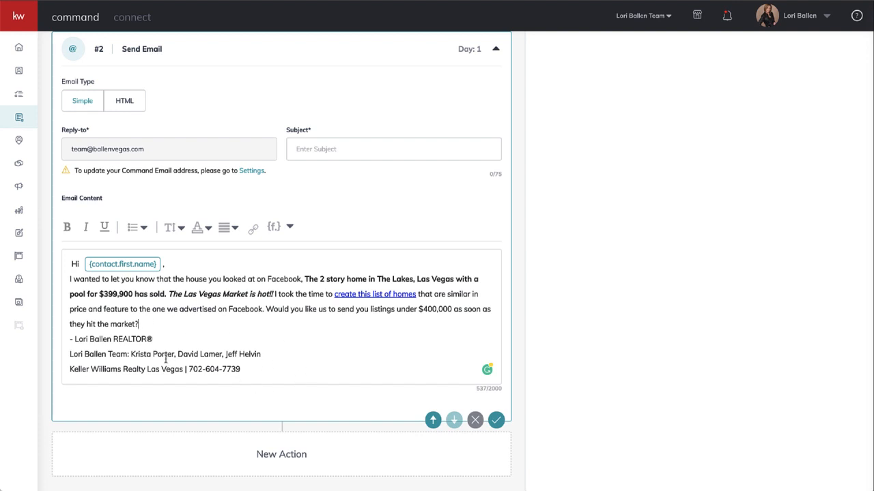
pyautogui.moveTo(131, 354)
pyautogui.mouseDown()
pyautogui.moveTo(204, 353)
pyautogui.moveTo(271, 335)
pyautogui.moveTo(275, 354)
pyautogui.mouseUp()
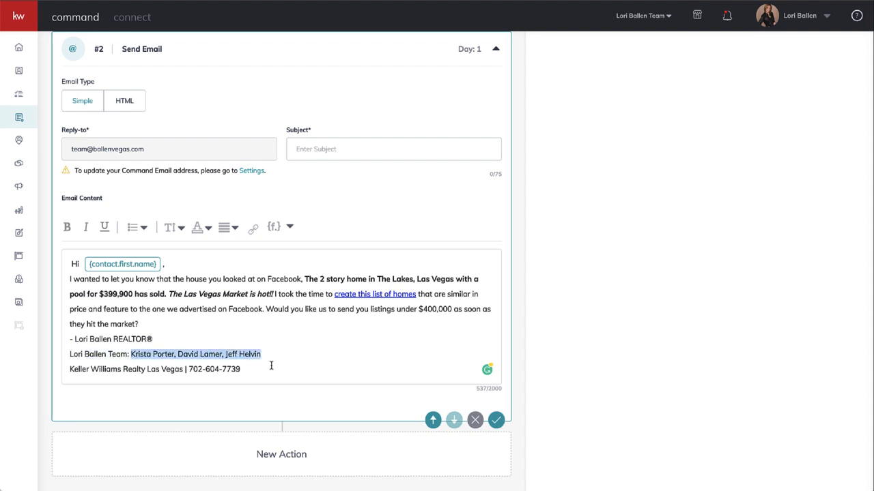
# Try adding a linked "| BallenGroupHomes" after the phone number in the email's signature.
pyautogui.click(255, 374)
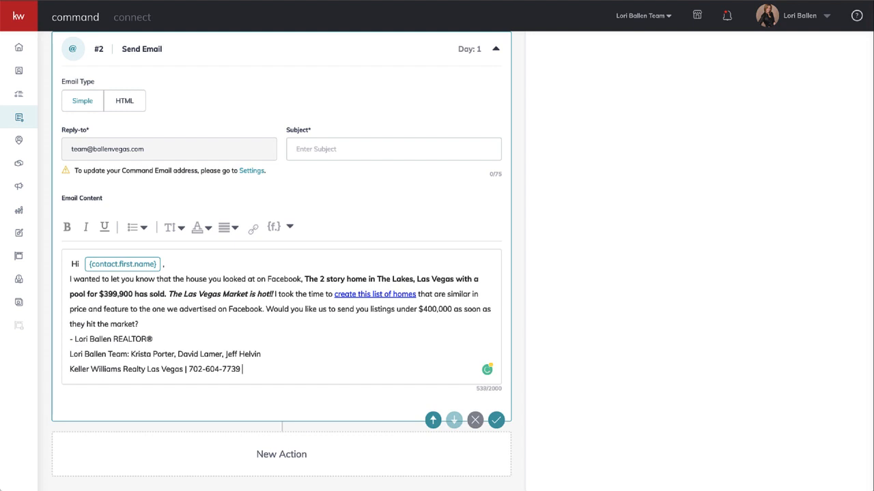
pyautogui.write('| BallenGroupHomes')
pyautogui.click(254, 233)
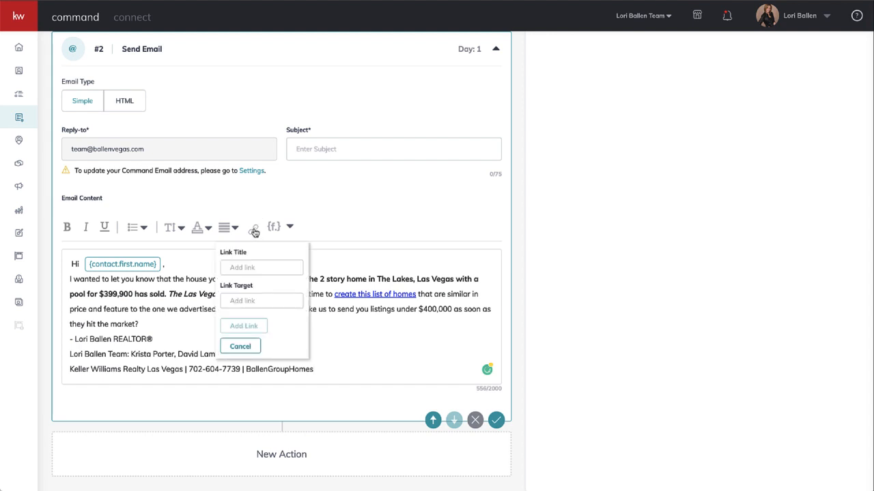
pyautogui.click(249, 298)
pyautogui.click(363, 376)
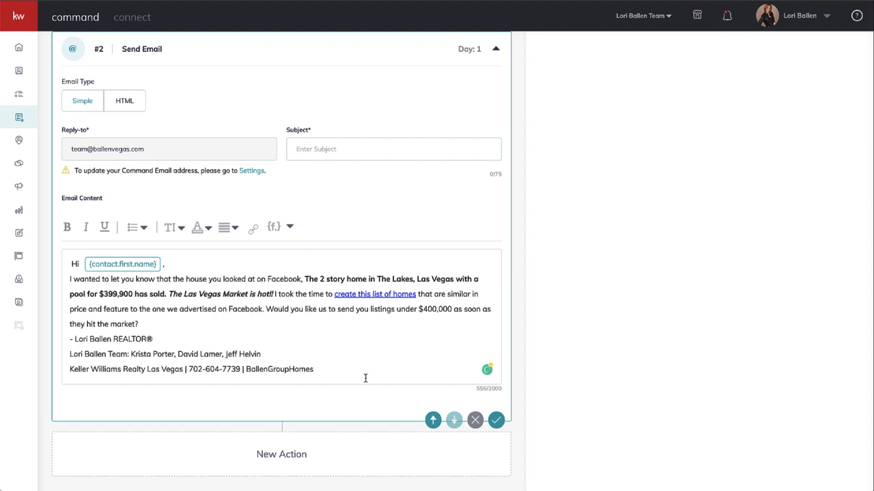
pyautogui.moveTo(315, 370); pyautogui.dragTo(242, 372)
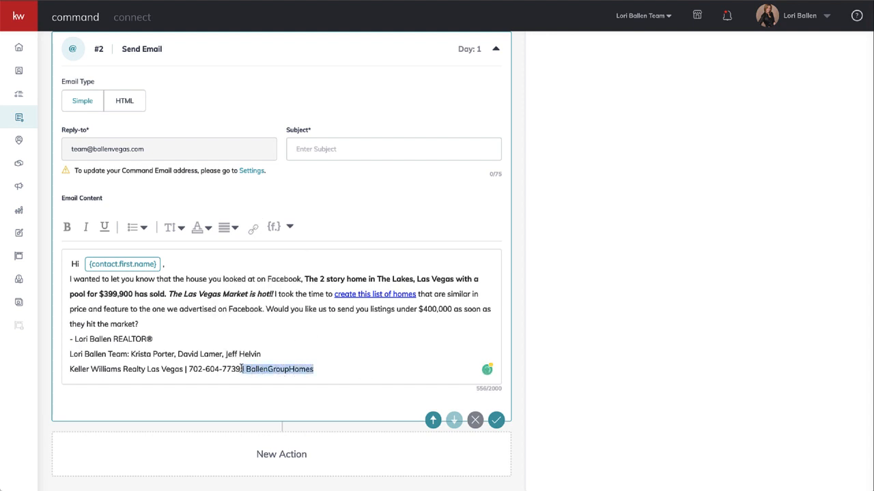
pyautogui.press('BackSpace')
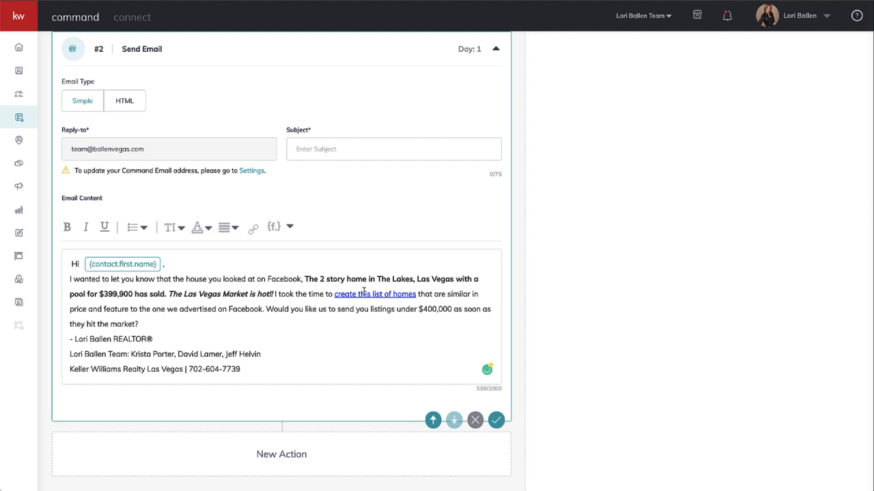
# Add an Add to SmartPlan action after the Send Email step.
pyautogui.scroll(1, 356, 339)
pyautogui.scroll(3, 355, 338)
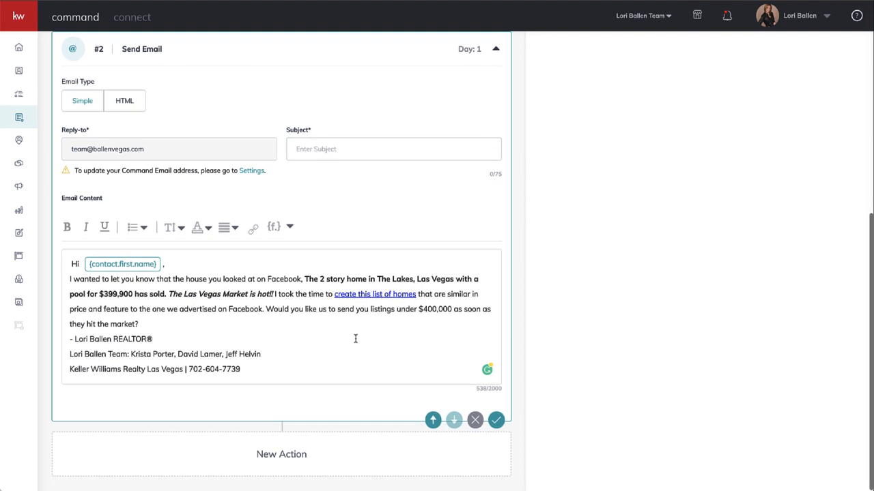
pyautogui.scroll(8, 356, 341)
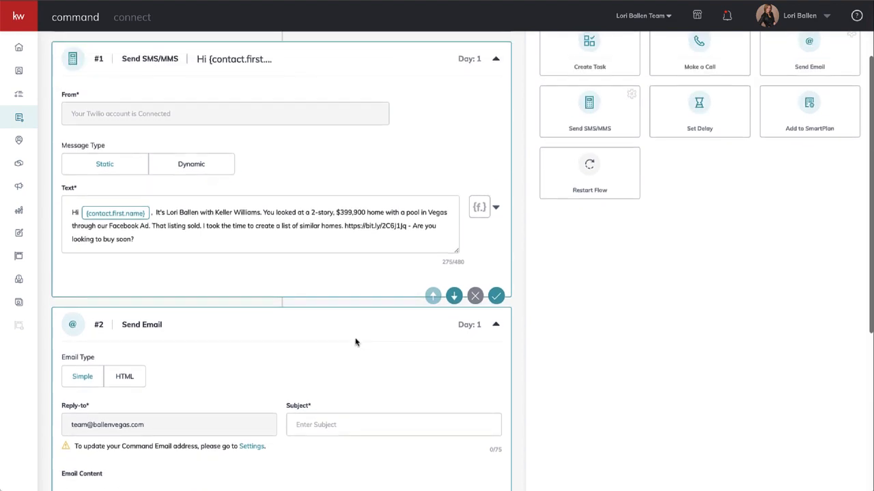
pyautogui.scroll(-7, 400, 215)
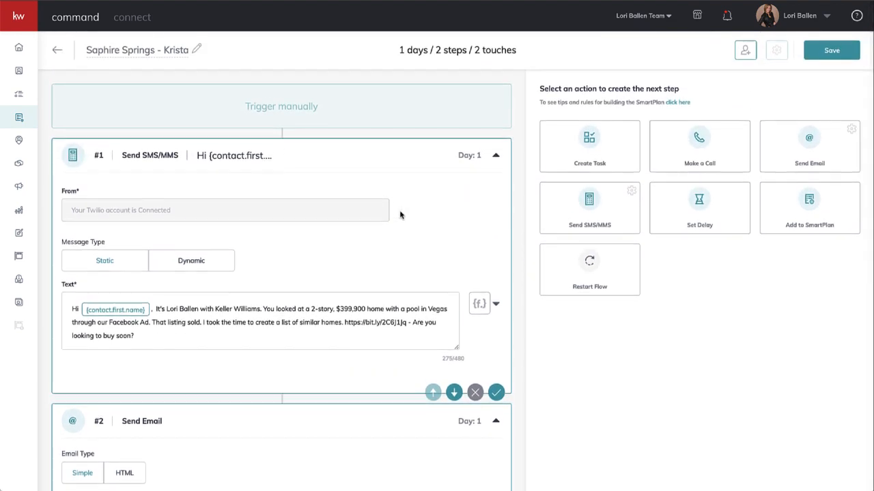
pyautogui.scroll(-5, 400, 215)
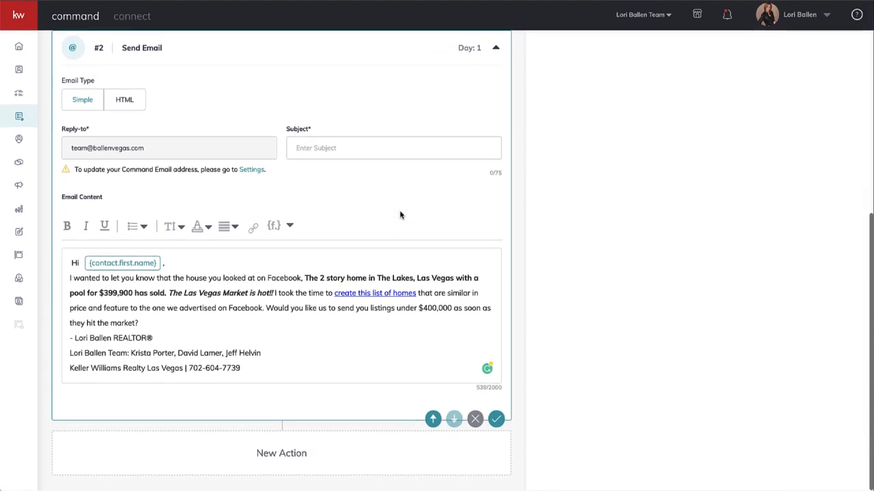
pyautogui.scroll(11, 400, 215)
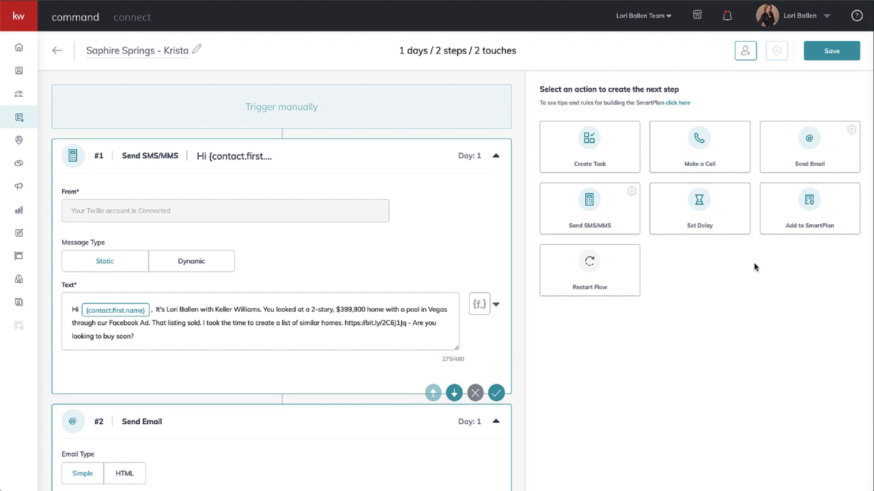
pyautogui.click(811, 208)
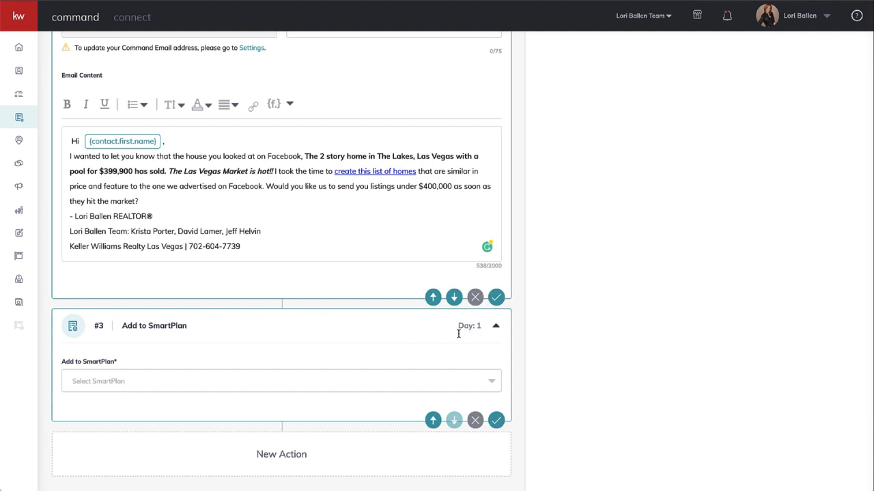
# Add a 1-day Set Delay action and move it above the Add to SmartPlan action.
pyautogui.scroll(3, 619, 307)
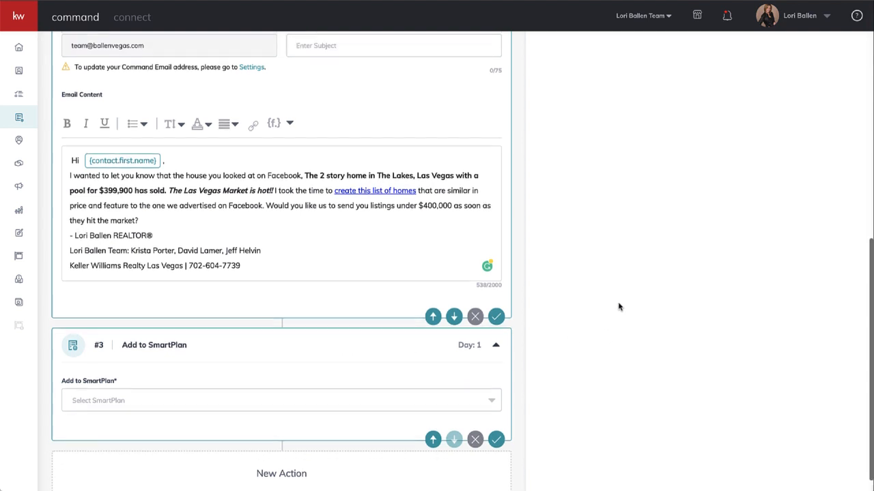
pyautogui.scroll(4, 619, 307)
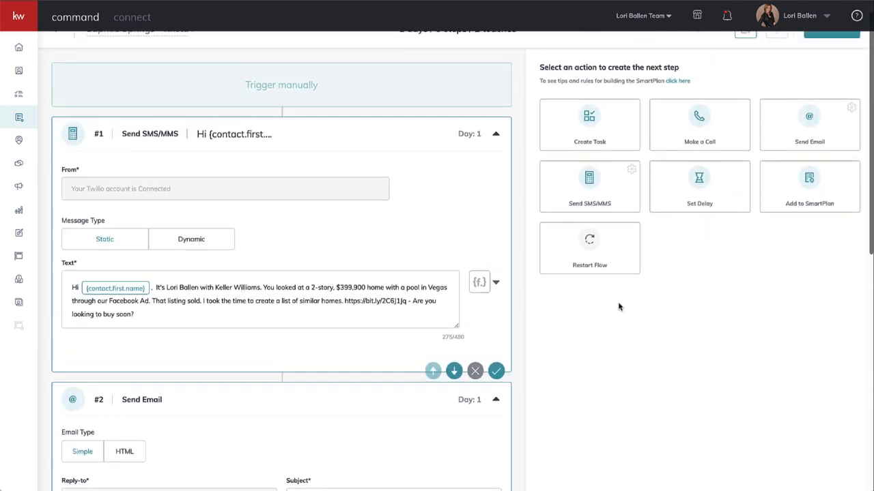
pyautogui.click(698, 196)
pyautogui.scroll(-5, 318, 306)
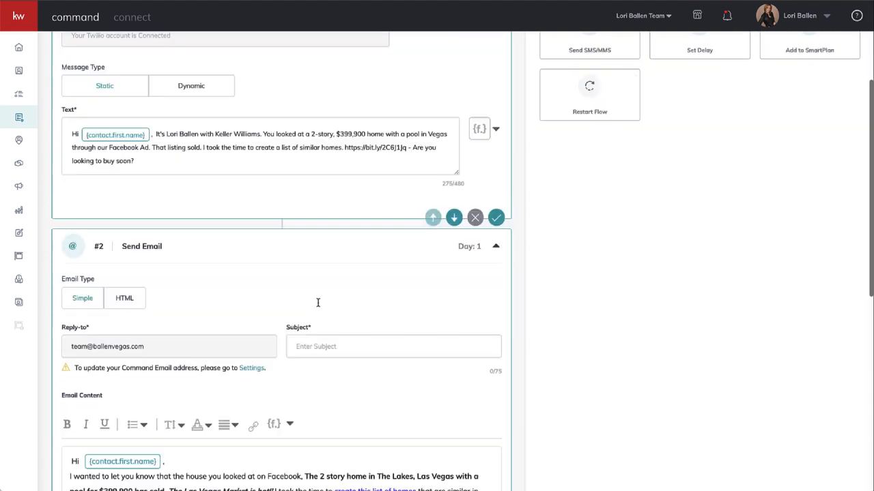
pyautogui.scroll(-3, 318, 306)
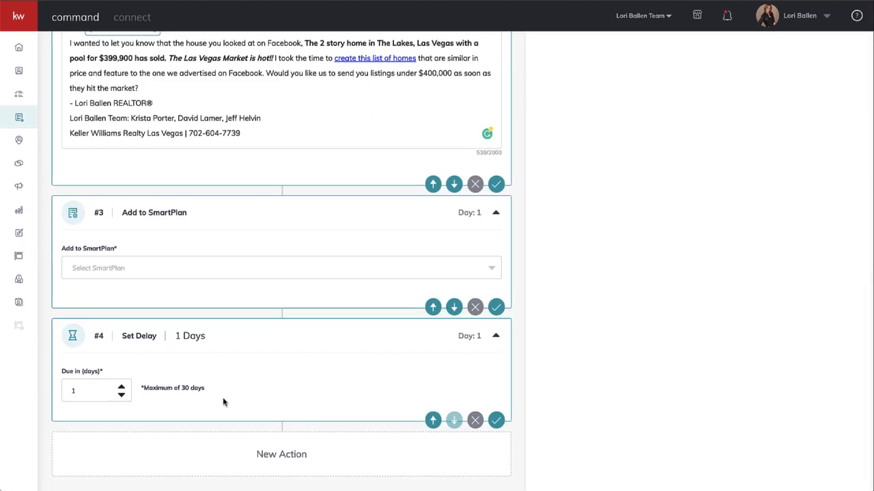
pyautogui.click(433, 421)
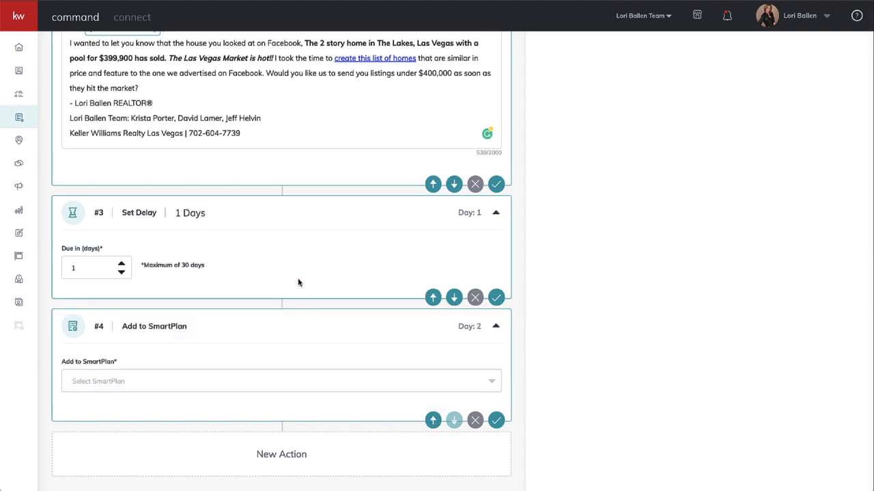
# Choose Newsletter as the plan for the Add to SmartPlan action.
pyautogui.scroll(3, 298, 282)
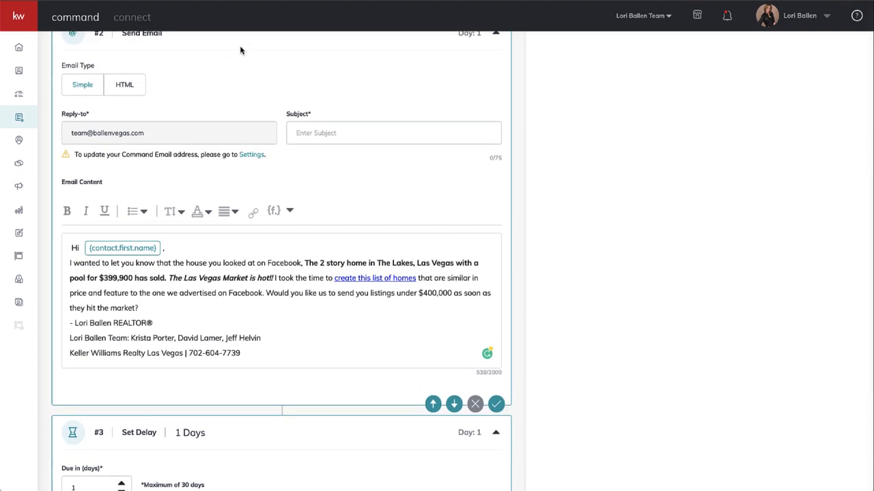
pyautogui.scroll(1, 273, 242)
pyautogui.scroll(3, 273, 242)
pyautogui.scroll(-3, 271, 241)
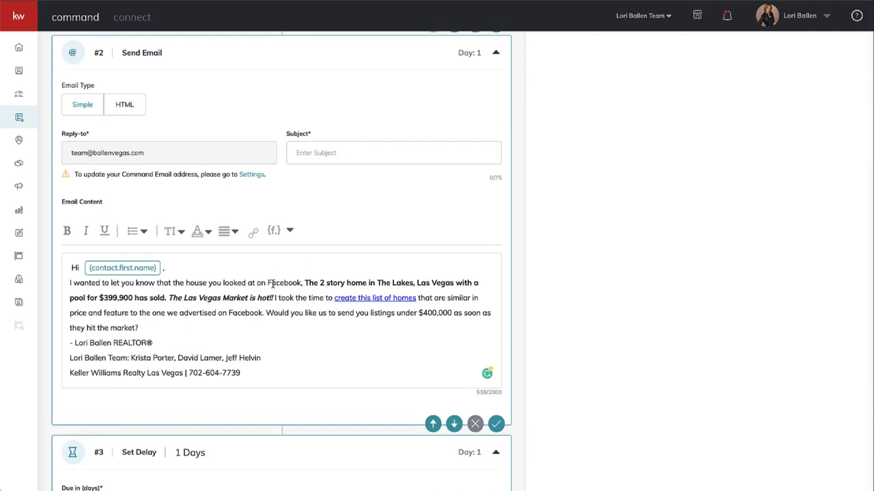
pyautogui.scroll(-2, 271, 287)
pyautogui.scroll(-2, 307, 190)
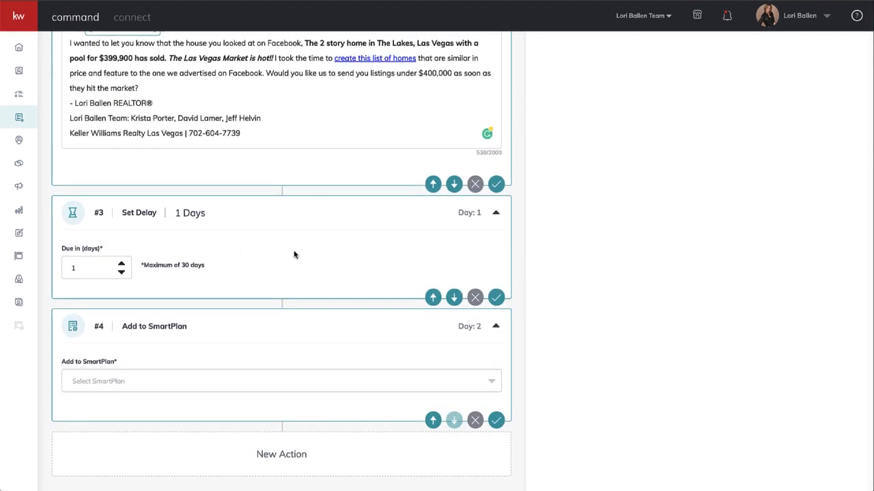
pyautogui.click(112, 383)
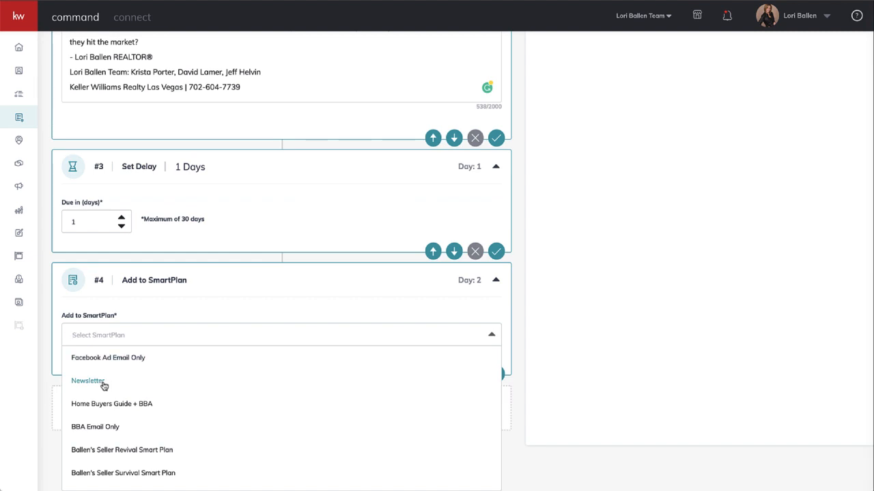
pyautogui.click(104, 383)
pyautogui.click(106, 384)
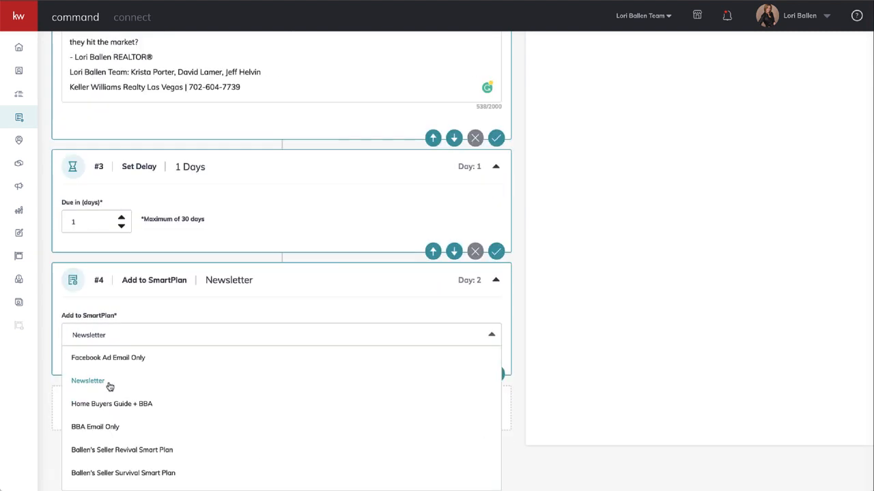
pyautogui.click(112, 339)
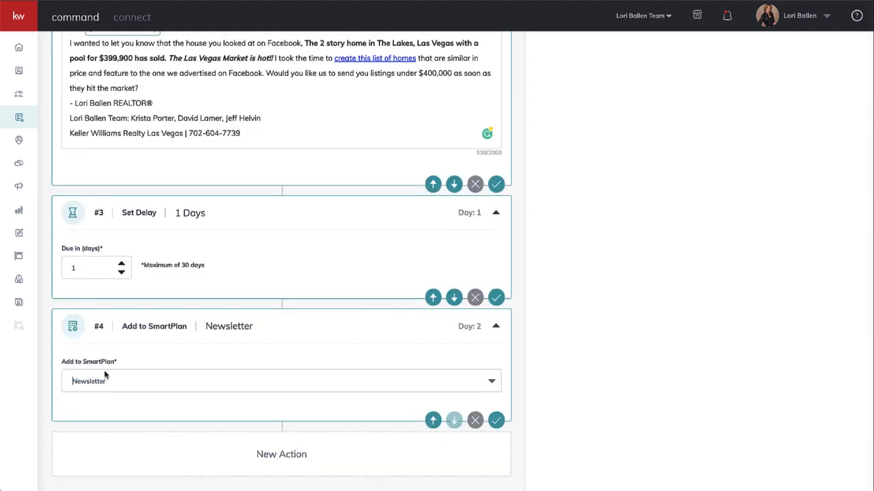
# Set the Add to SmartPlan action's plan to Ballen's Buyer Arrival Smart Plan.
pyautogui.click(77, 385)
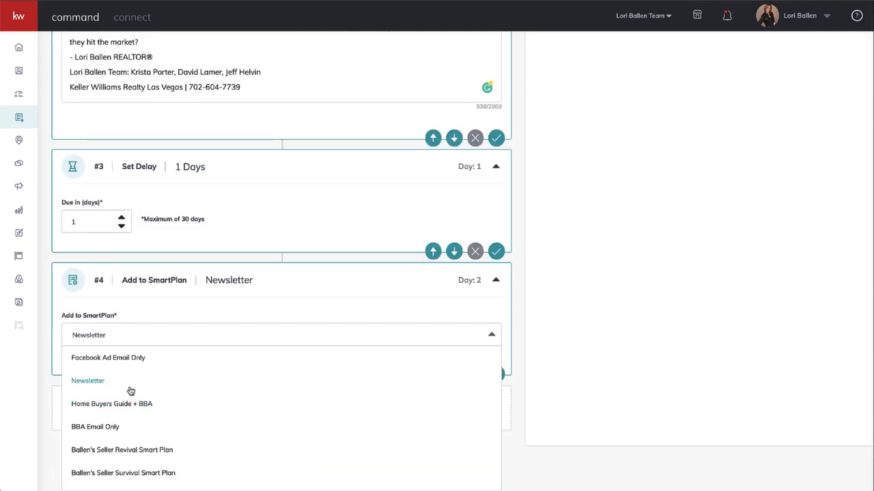
pyautogui.scroll(-1, 129, 398)
pyautogui.scroll(-1, 130, 398)
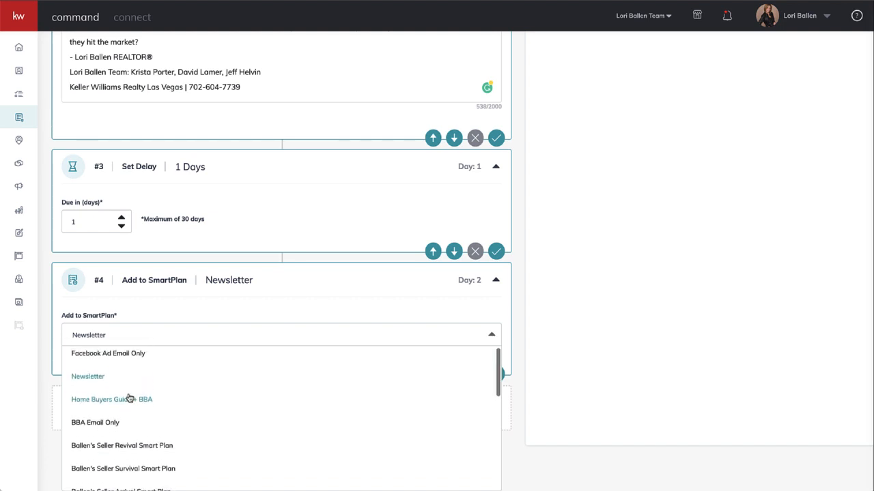
pyautogui.scroll(-2, 116, 407)
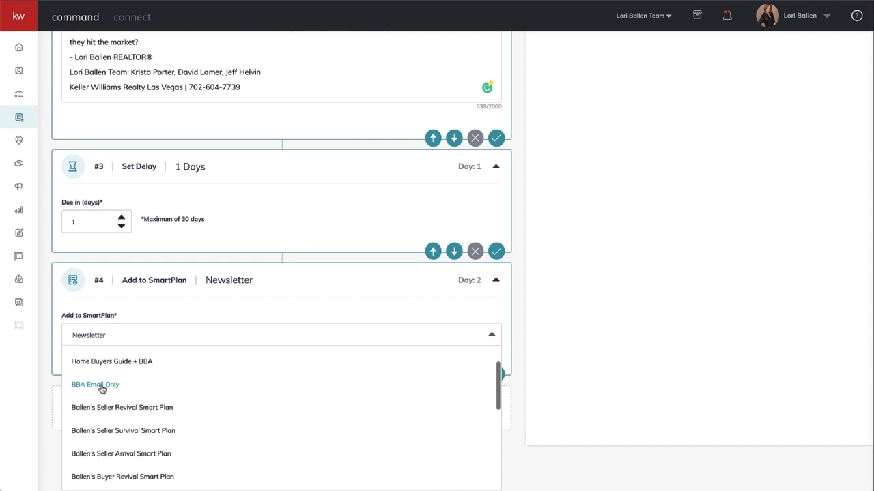
pyautogui.scroll(-3, 106, 392)
pyautogui.scroll(-2, 108, 392)
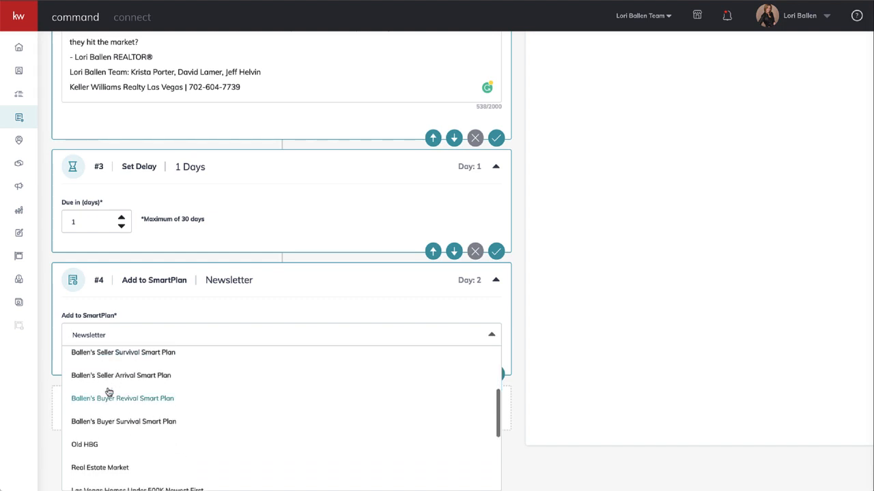
pyautogui.scroll(5, 125, 385)
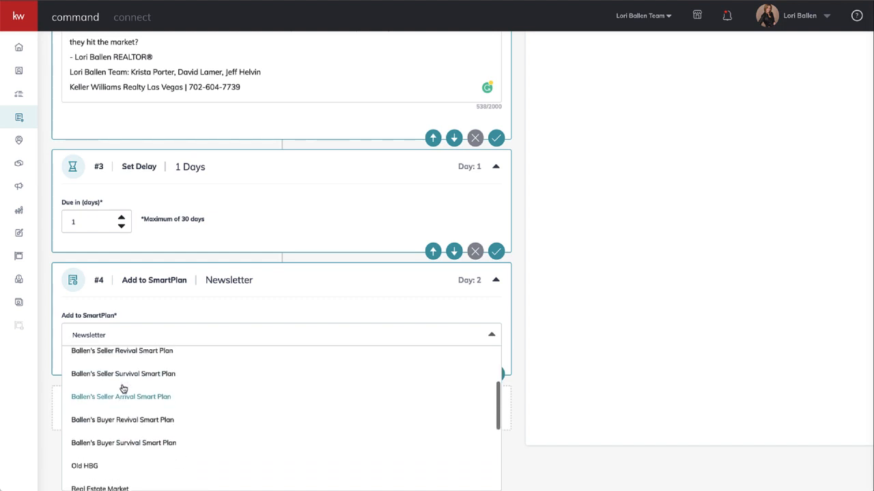
pyautogui.scroll(3, 123, 388)
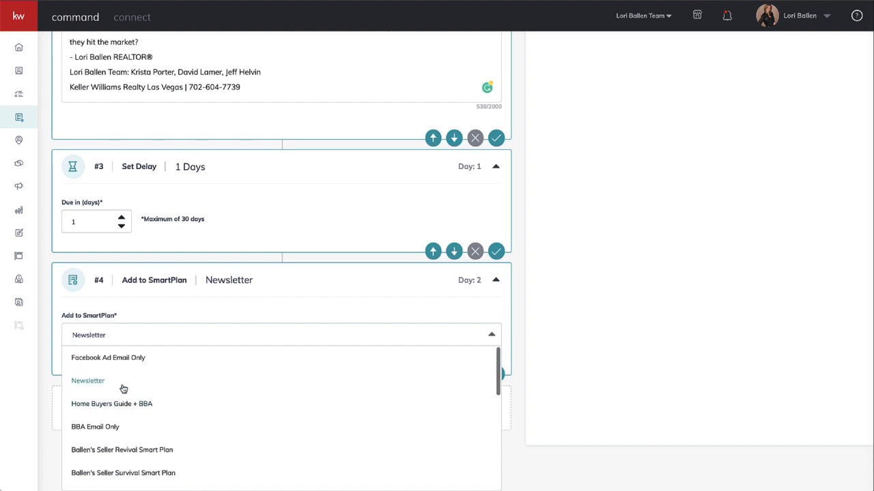
pyautogui.scroll(-10, 123, 388)
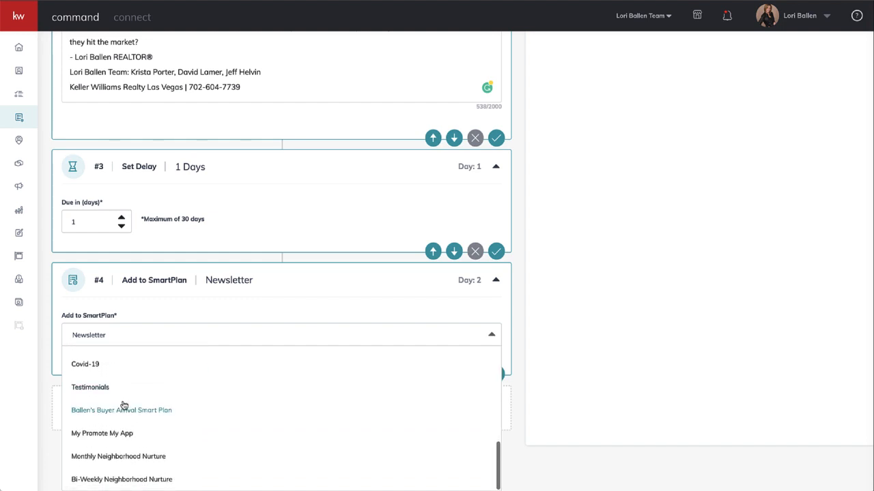
pyautogui.click(123, 410)
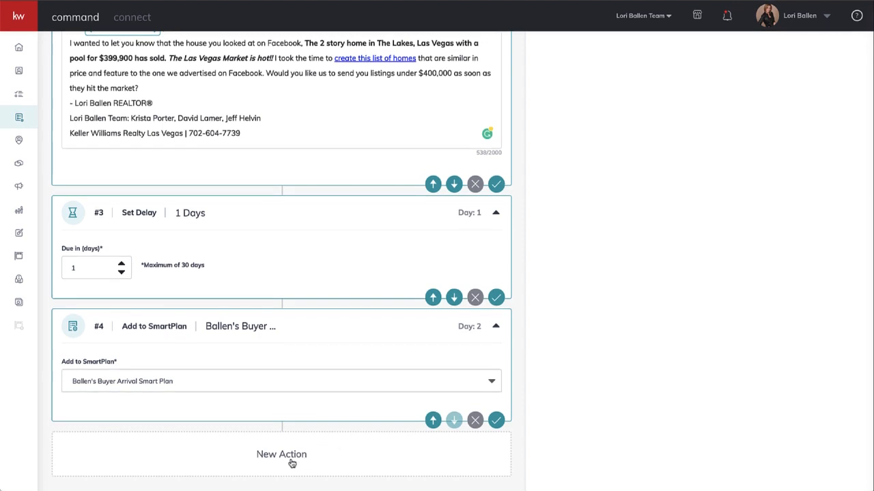
# Add another Set Delay action after the Add to SmartPlan step.
pyautogui.scroll(10, 809, 321)
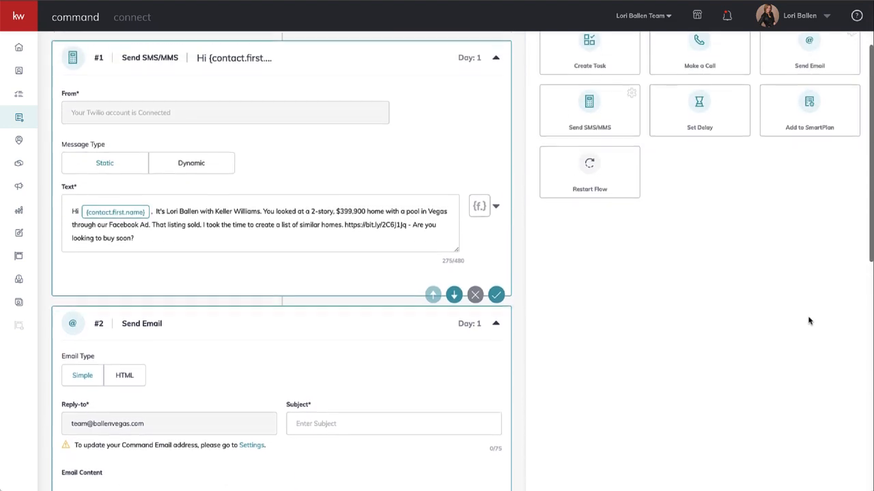
pyautogui.scroll(1, 808, 320)
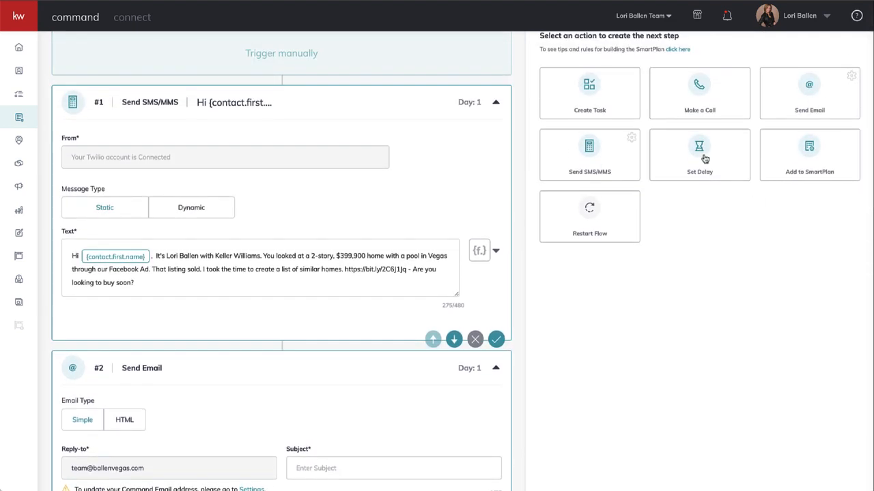
pyautogui.scroll(-10, 365, 334)
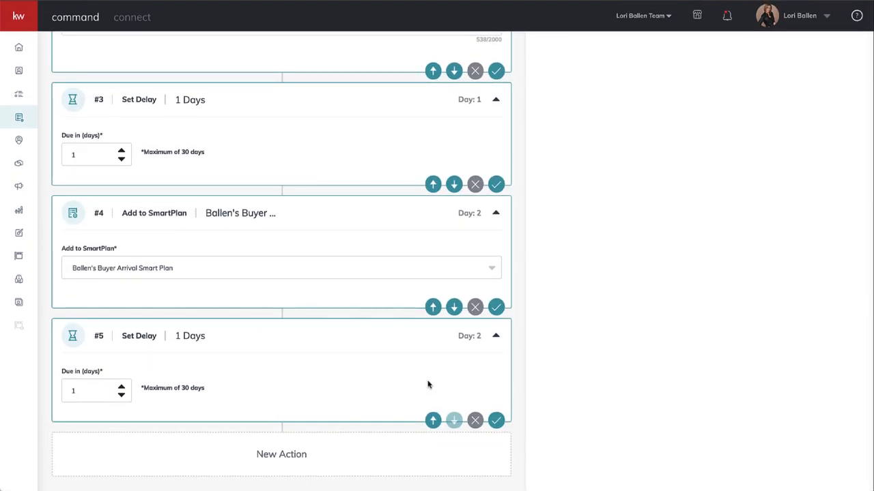
# Add another Add to SmartPlan action at the end of the flow and set its plan to Real Estate Market.
pyautogui.scroll(10, 685, 299)
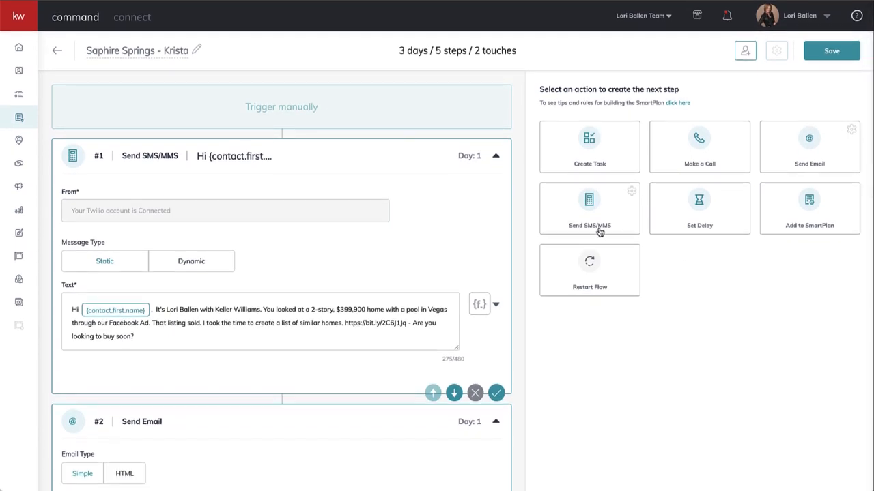
pyautogui.scroll(-3, 738, 342)
pyautogui.scroll(-10, 737, 341)
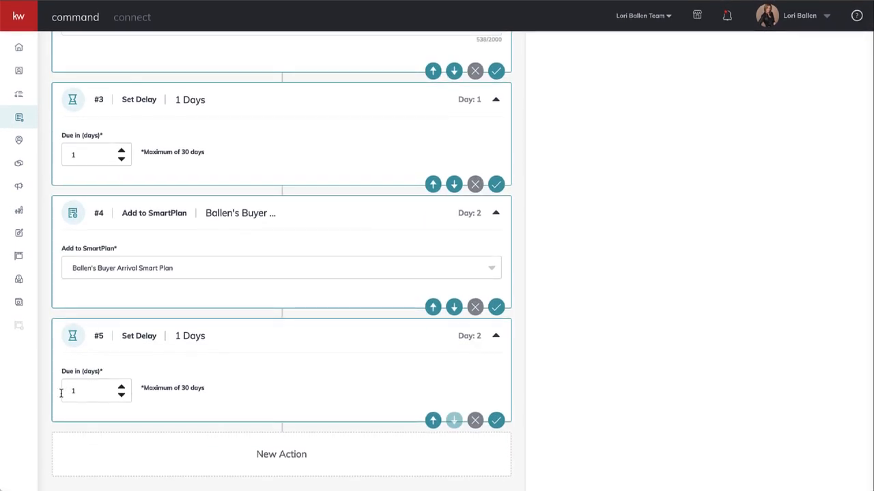
pyautogui.scroll(10, 705, 319)
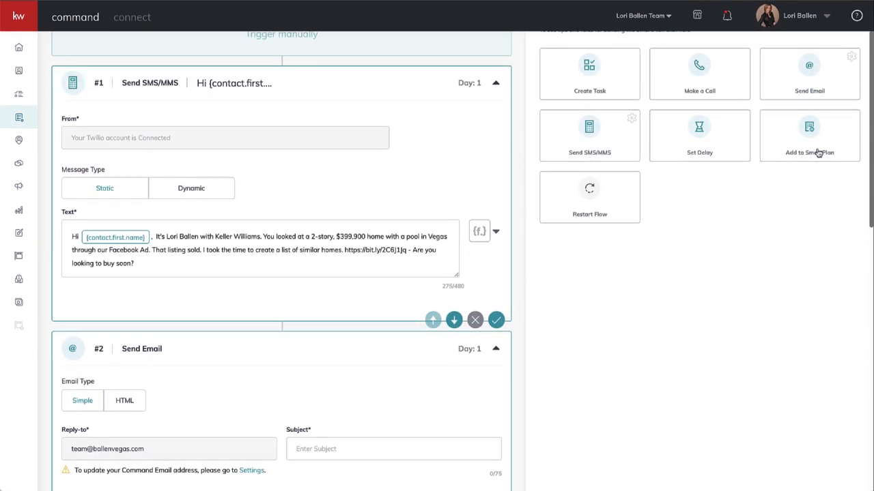
pyautogui.click(807, 139)
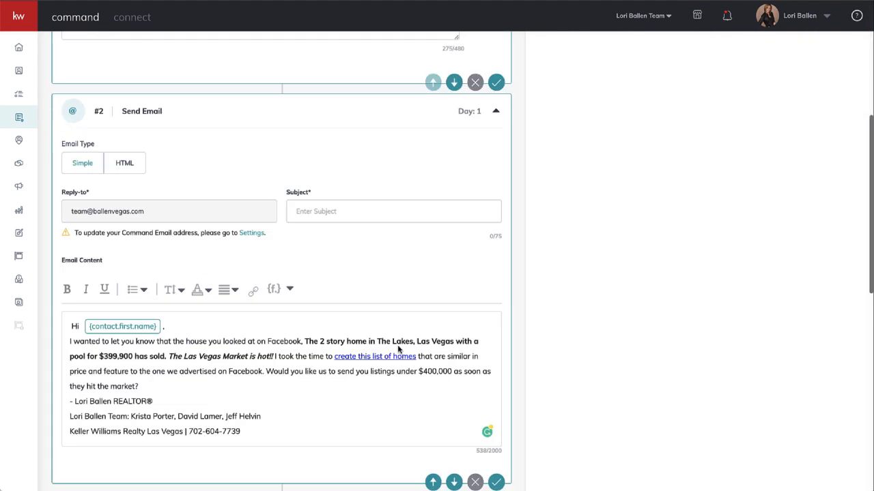
pyautogui.click(174, 380)
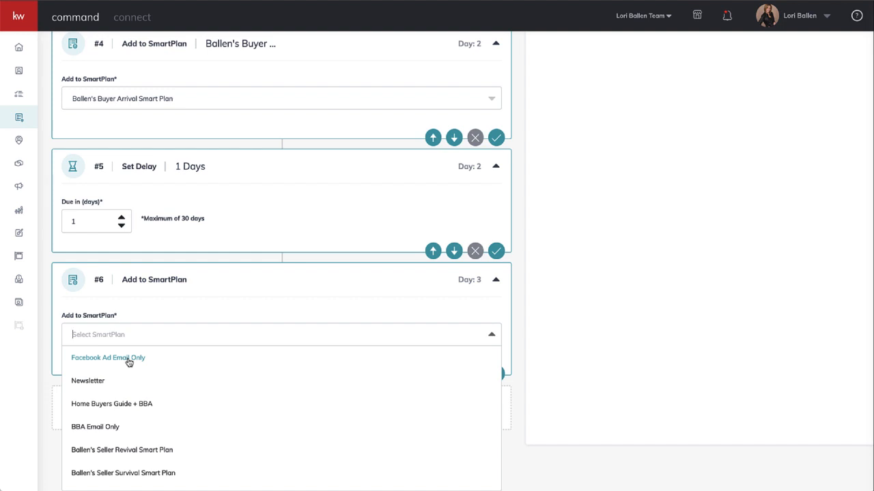
pyautogui.write('market')
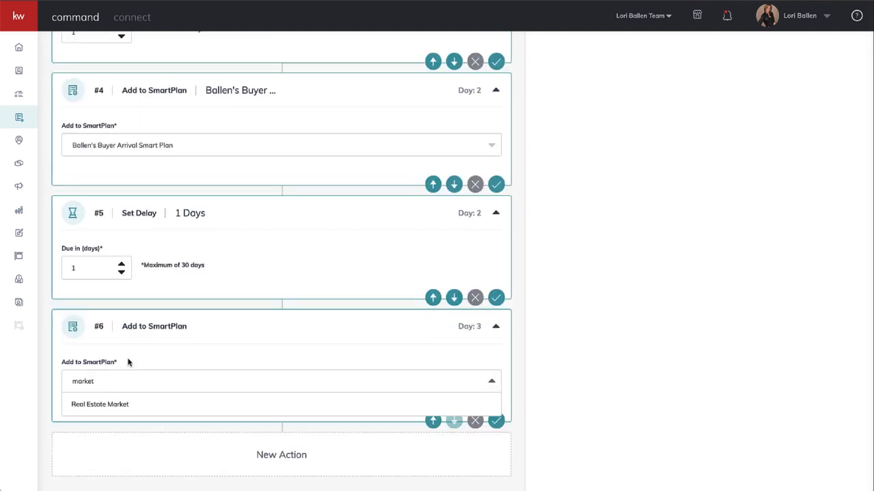
pyautogui.click(119, 407)
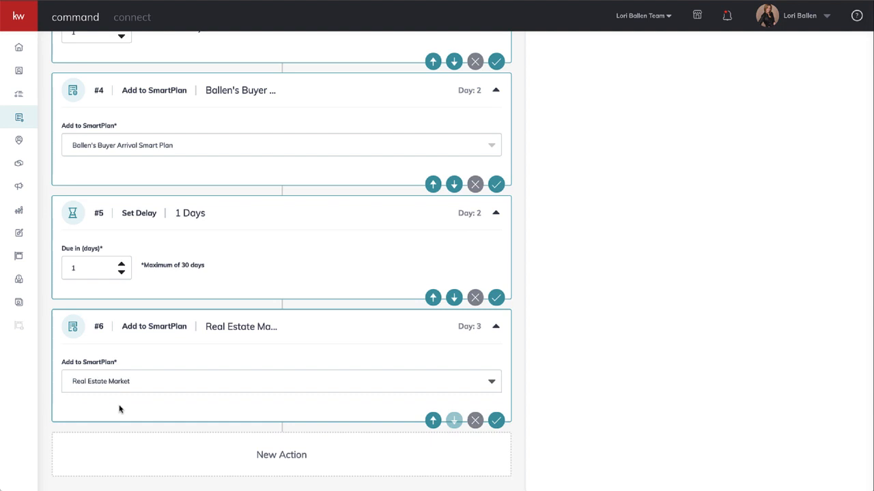
# Look over the flow's actions and try to save the SmartPlan.
pyautogui.scroll(2, 120, 409)
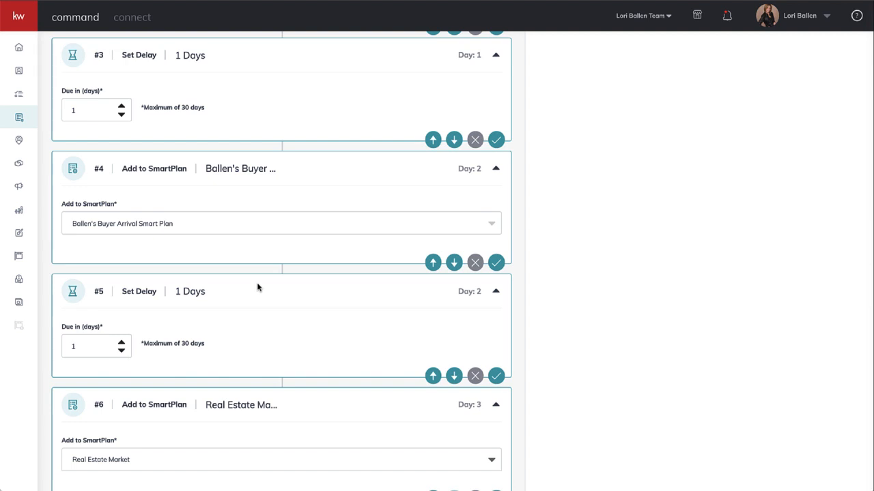
pyautogui.scroll(-1, 257, 287)
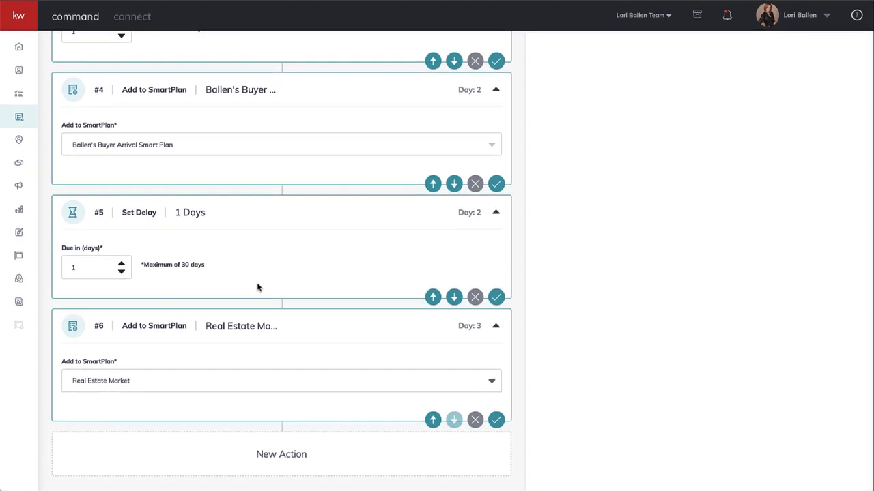
pyautogui.scroll(3, 257, 287)
pyautogui.scroll(8, 257, 287)
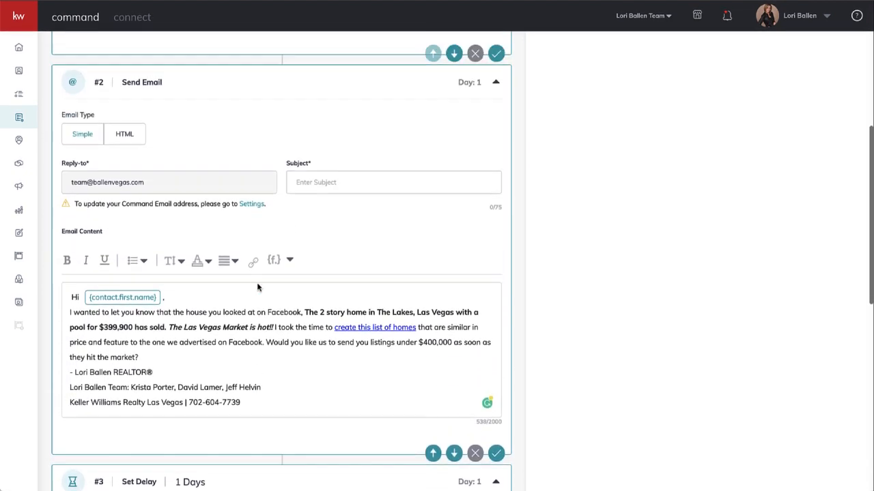
pyautogui.scroll(5, 257, 288)
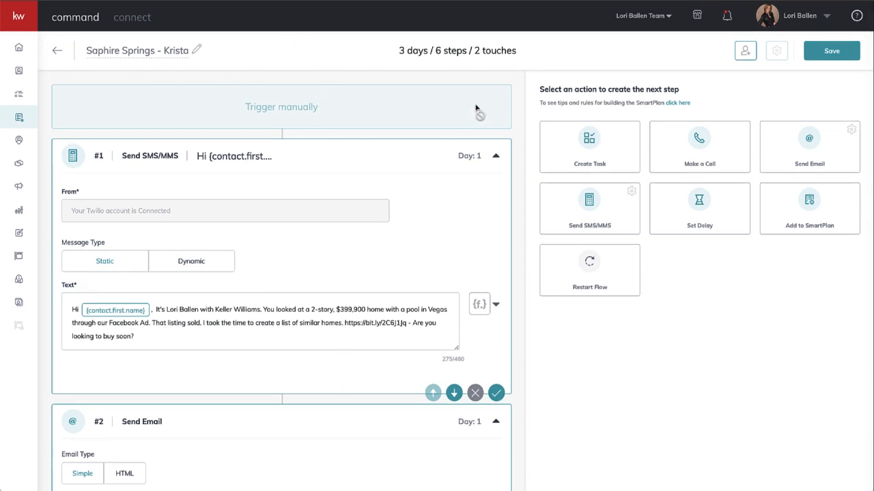
pyautogui.scroll(-1, 476, 109)
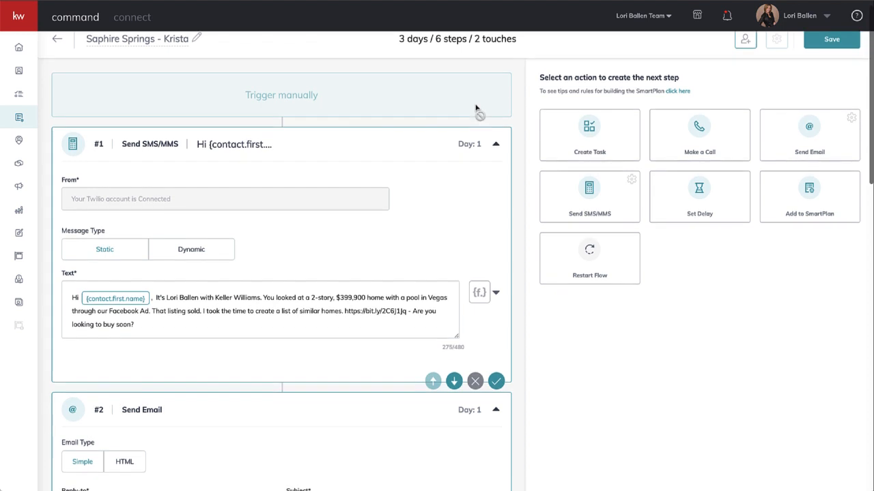
pyautogui.click(831, 42)
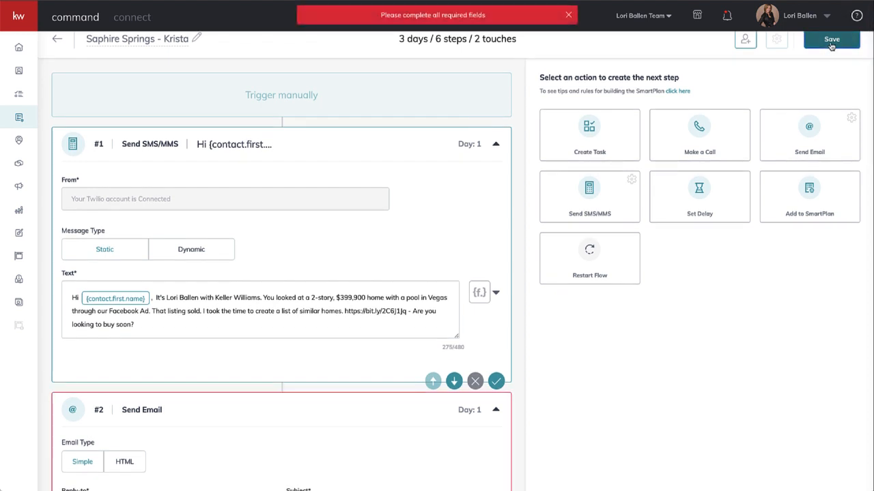
# Enter "That House You Looked at on facebook" as the subject of the Send Email action.
pyautogui.scroll(-2, 492, 293)
pyautogui.scroll(-3, 492, 293)
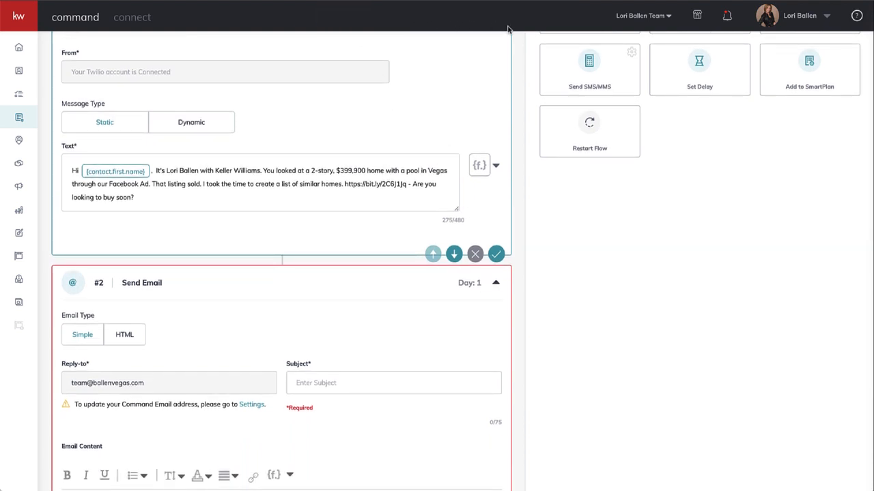
pyautogui.scroll(-5, 423, 153)
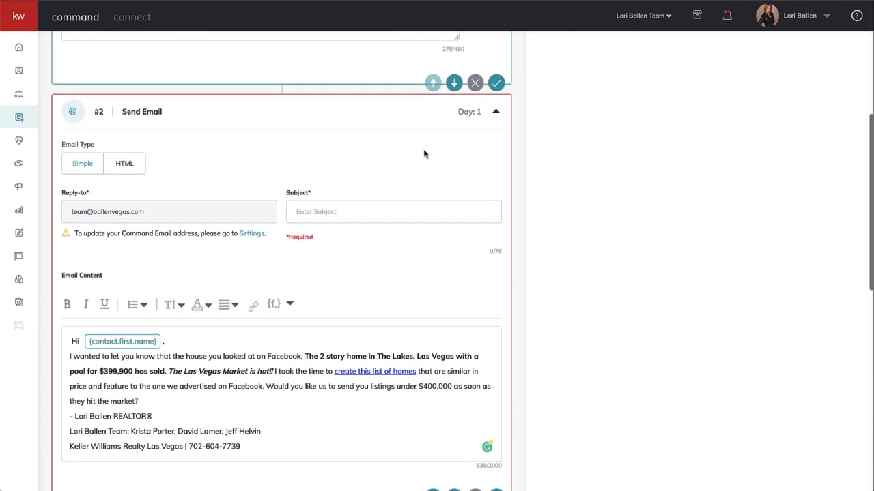
pyautogui.click(316, 191)
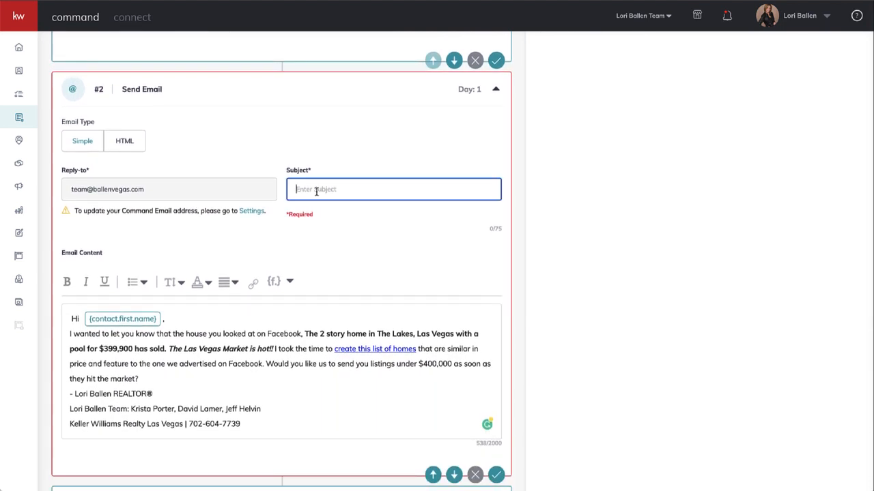
pyautogui.write('That House')
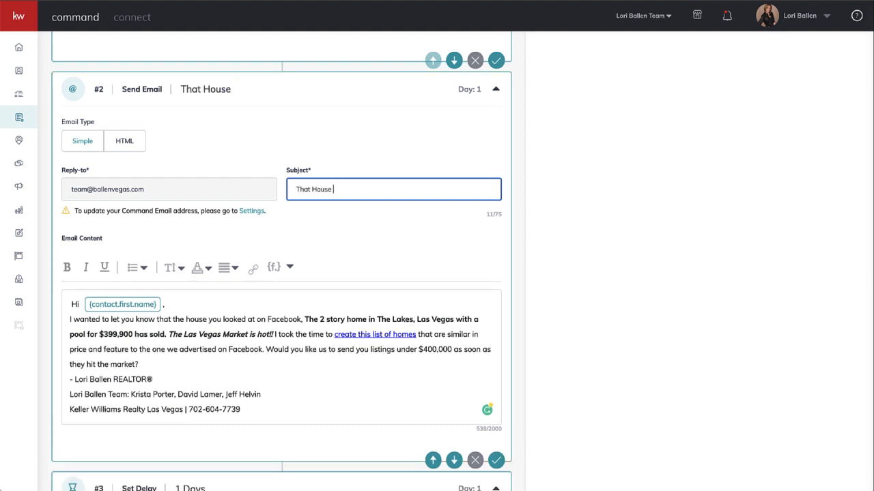
pyautogui.write(' You Loo')
pyautogui.write('ked at on facebook')
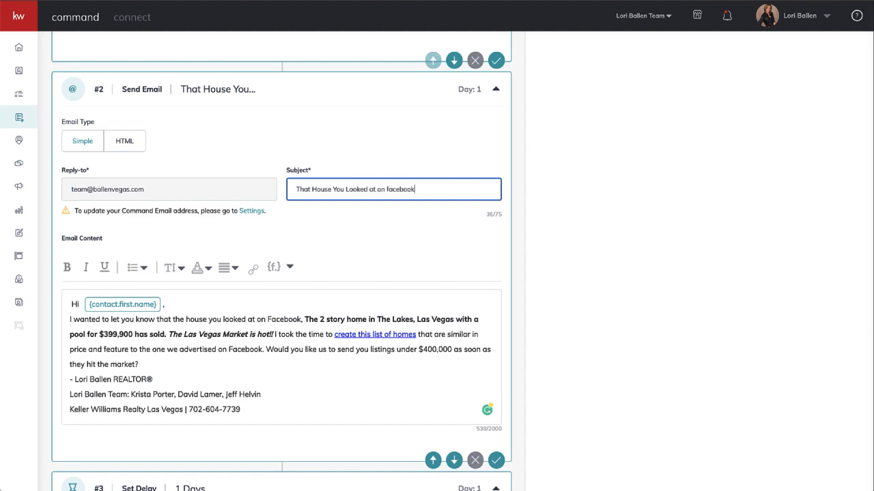
# Check the remaining actions in the flow and save the SmartPlan.
pyautogui.scroll(-10, 281, 273)
pyautogui.scroll(15, 281, 273)
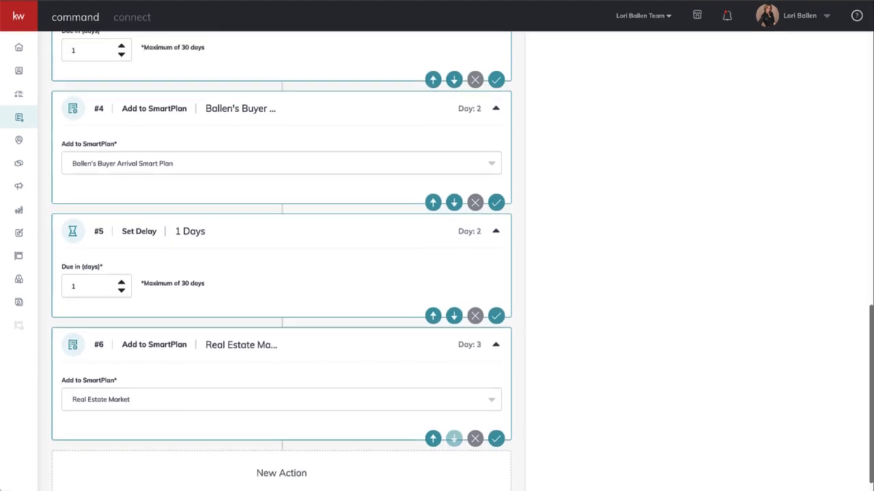
pyautogui.click(827, 55)
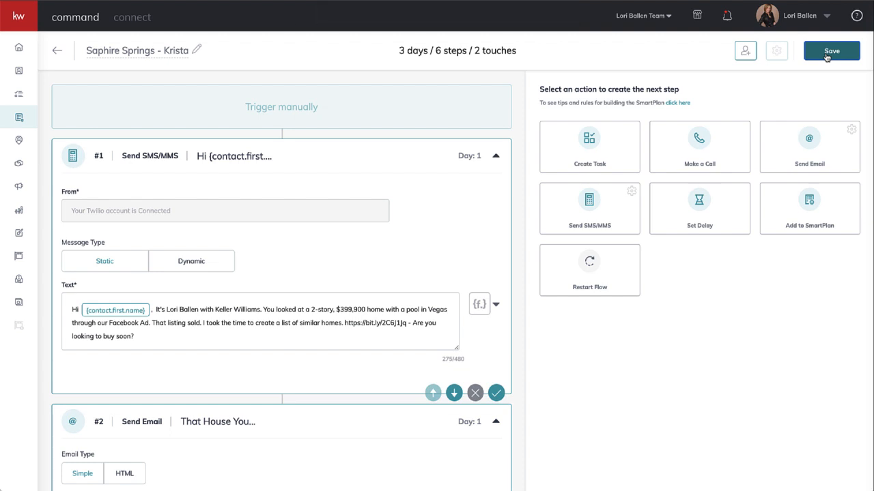
# Search for the test contact by full name and submit both matching entries as clients for the SmartPlan.
pyautogui.click(744, 59)
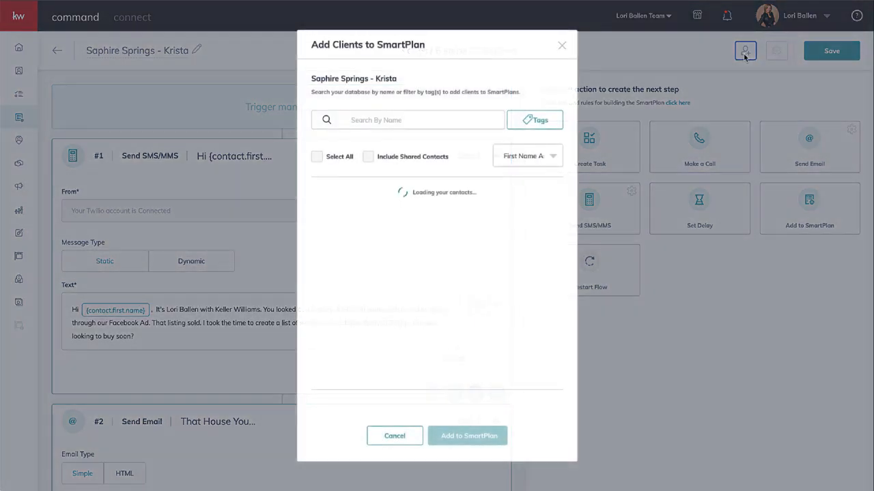
pyautogui.click(395, 116)
pyautogui.write('lor')
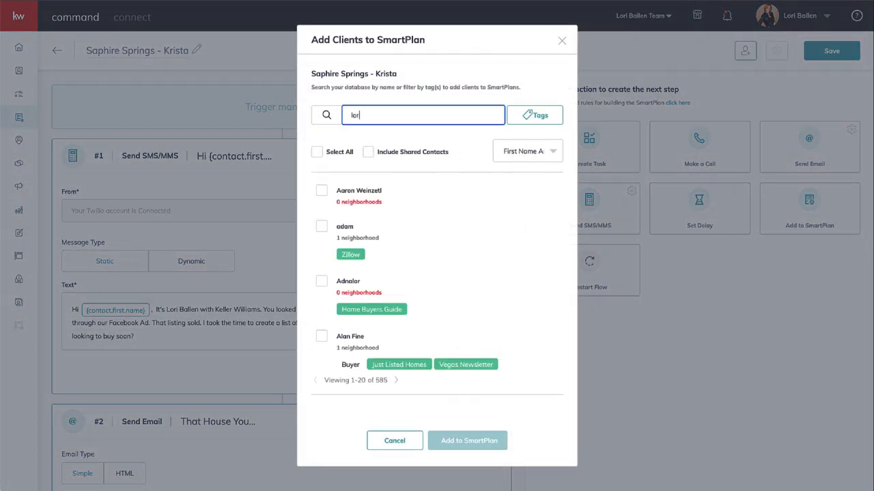
pyautogui.write('i ballen')
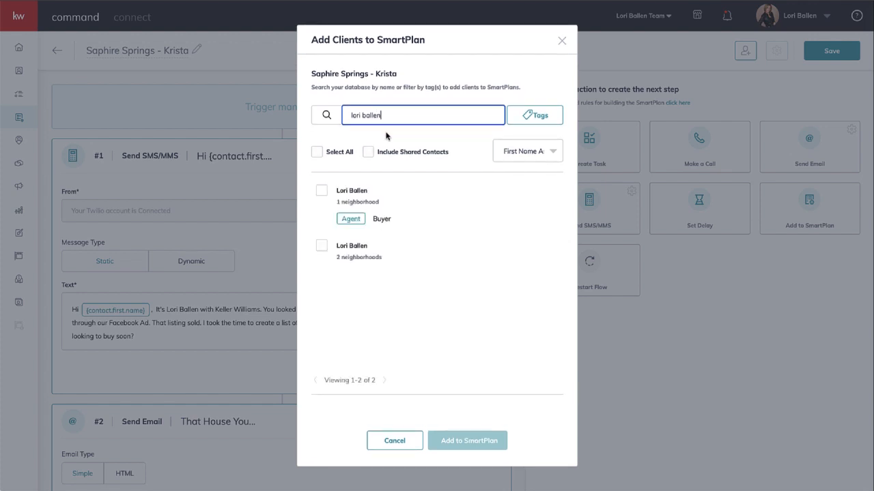
pyautogui.click(322, 191)
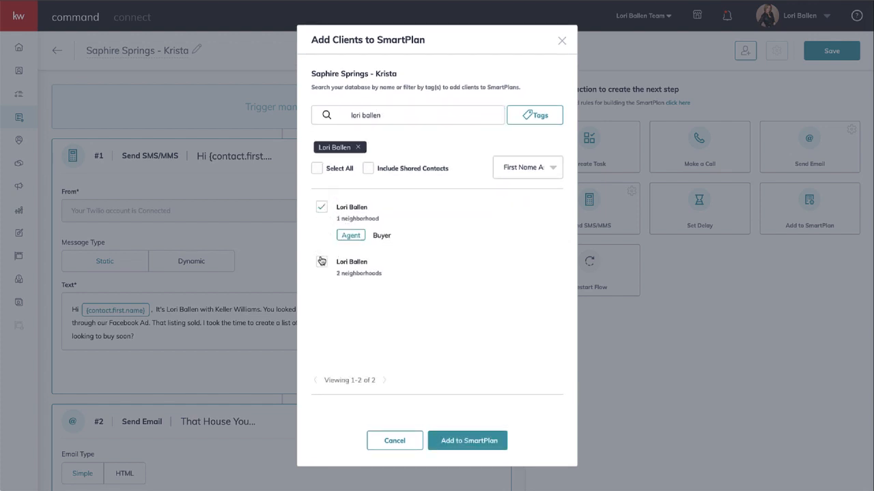
pyautogui.click(321, 262)
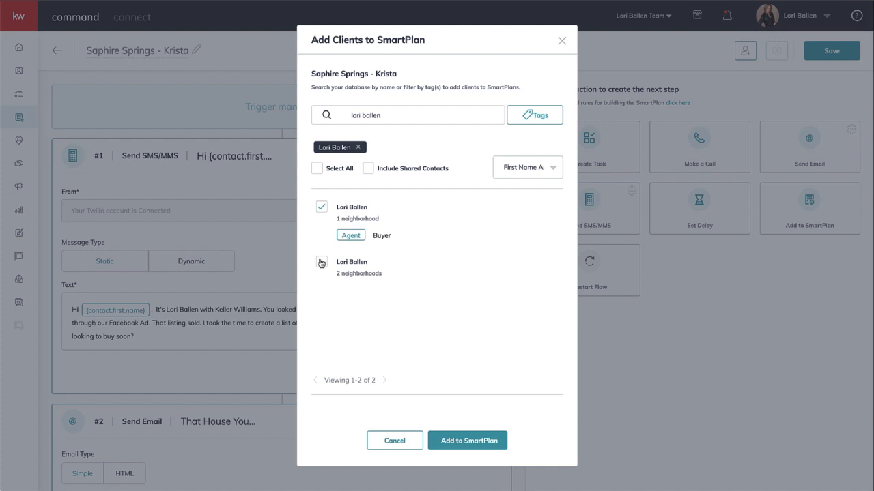
pyautogui.click(474, 441)
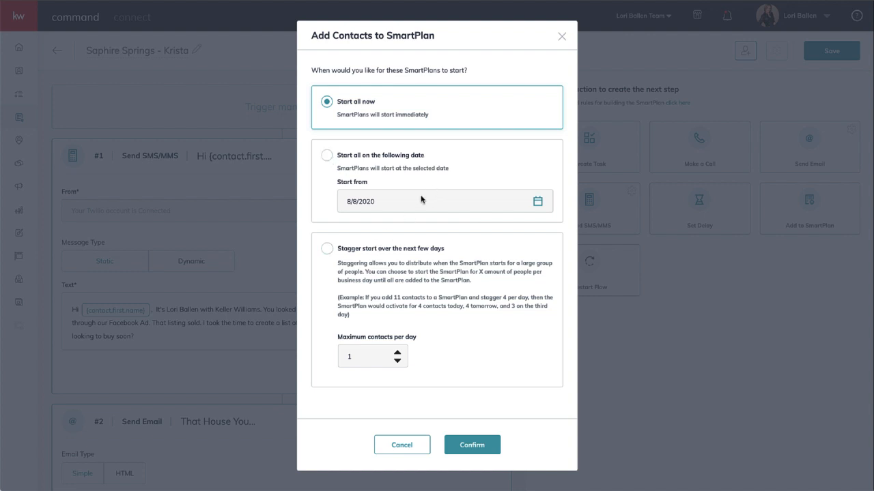
# Choose Start all now for the selected contacts and confirm their subscription to the SmartPlan.
pyautogui.click(327, 248)
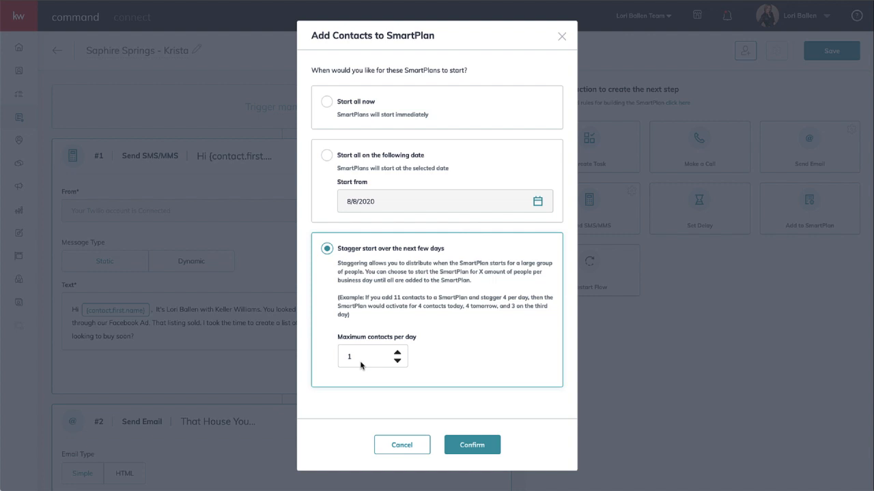
pyautogui.click(327, 102)
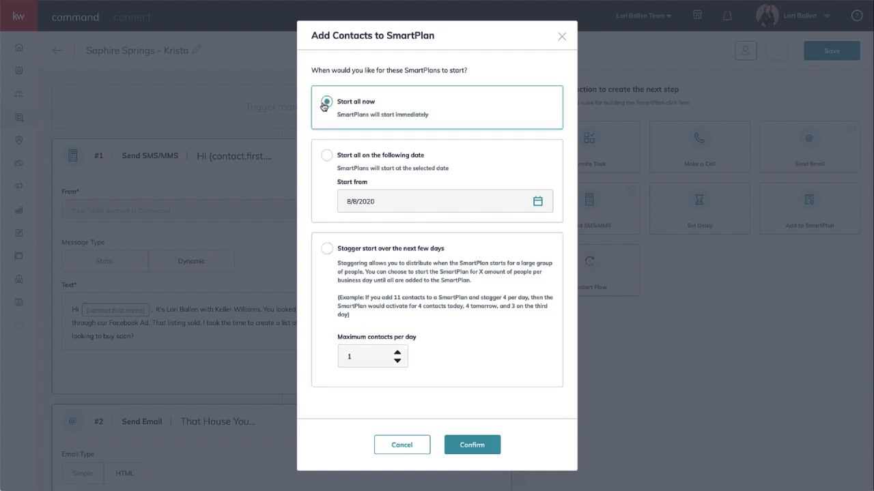
pyautogui.click(472, 445)
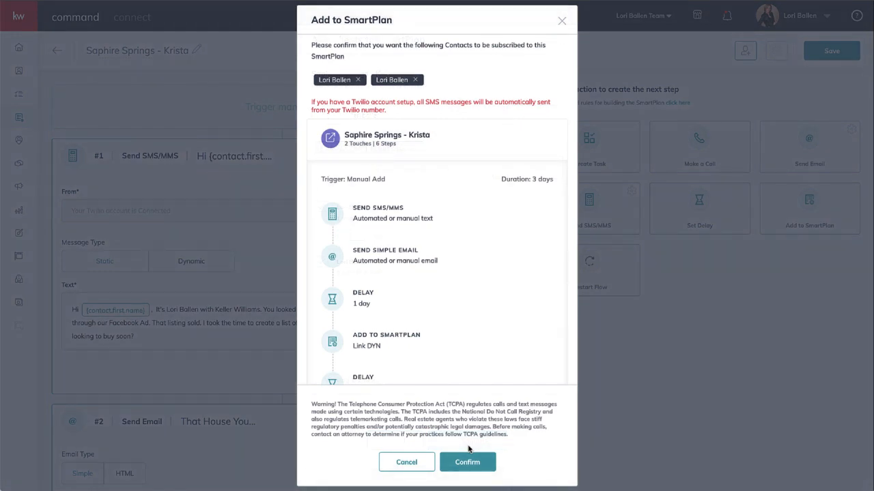
pyautogui.click(473, 467)
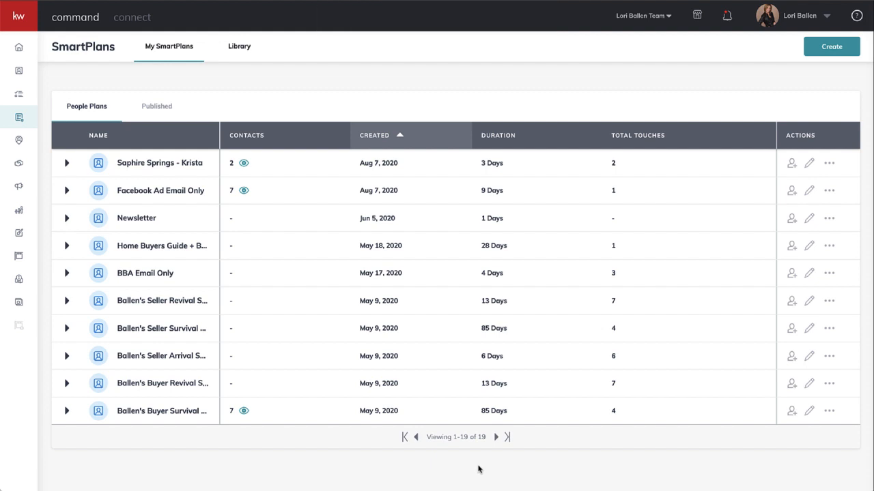
# Switch to the Messages conversation, enlarge its window and open the bit.ly link in the first of today's texts.
pyautogui.moveTo(340, 481)
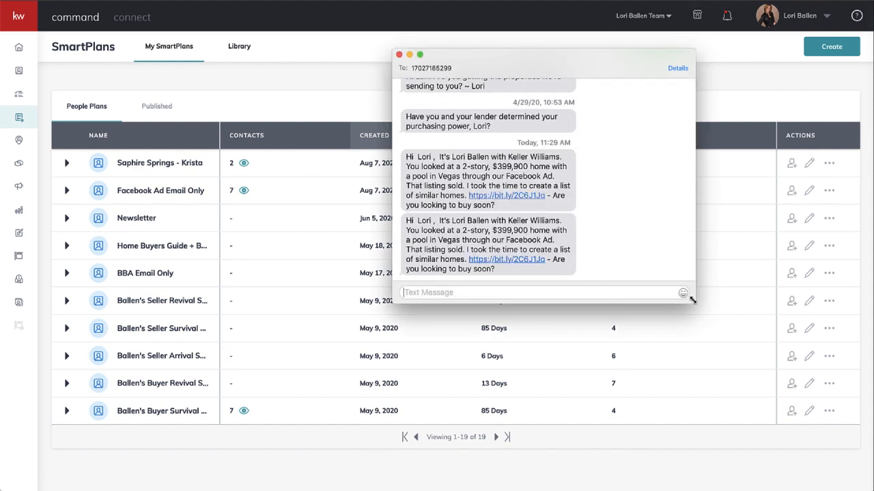
pyautogui.moveTo(693, 301); pyautogui.dragTo(790, 402)
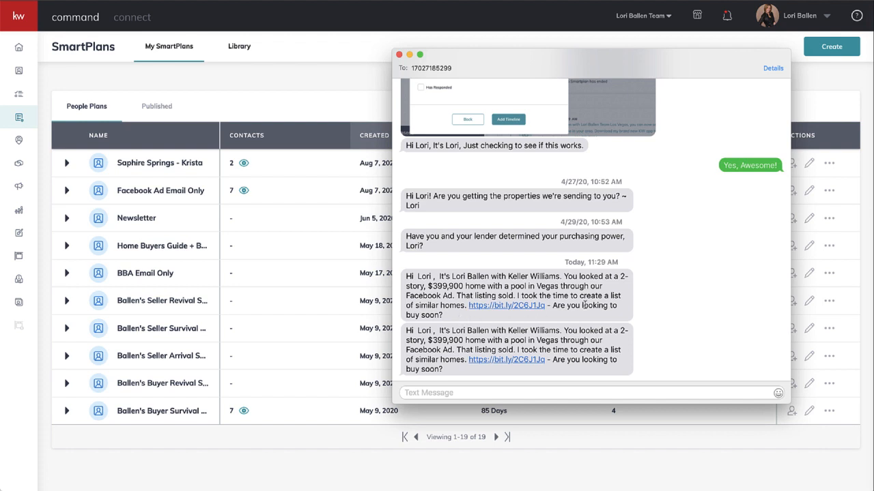
pyautogui.click(516, 307)
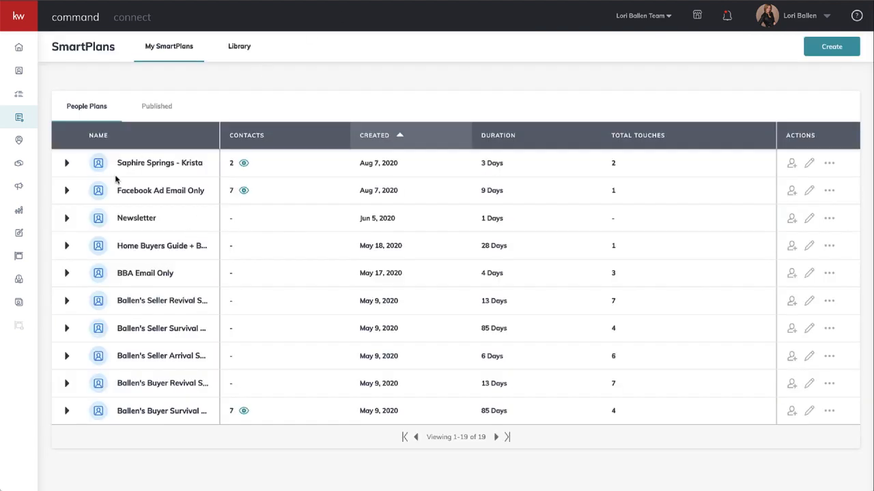
# Filter the clients for the Saphire Springs SmartPlan by the Younts Peak tag, select all matches and close without adding them.
pyautogui.click(791, 164)
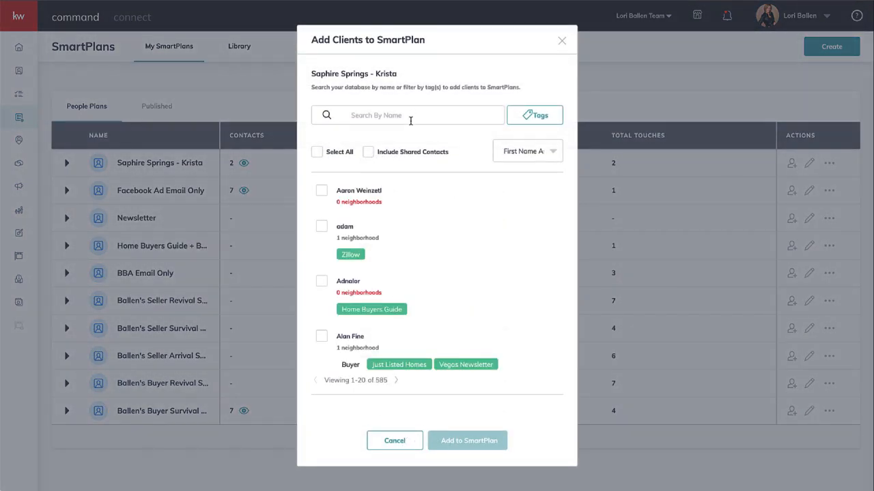
pyautogui.click(410, 118)
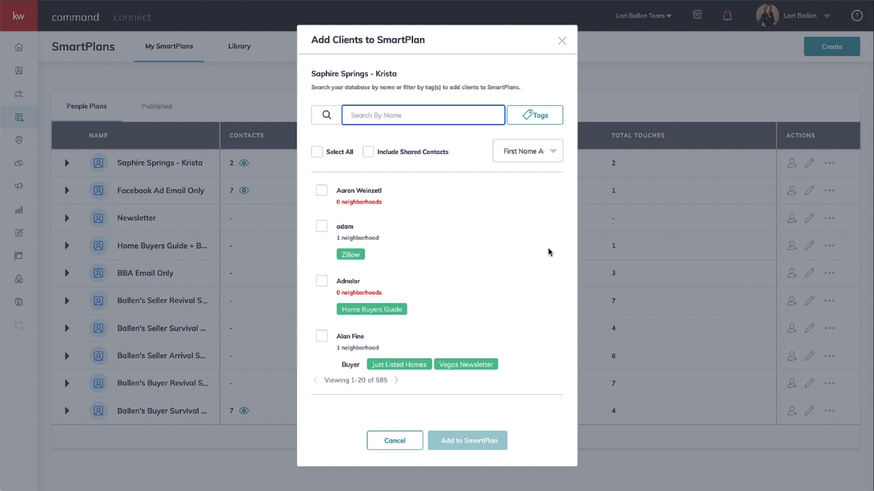
pyautogui.click(538, 116)
pyautogui.scroll(-6, 482, 212)
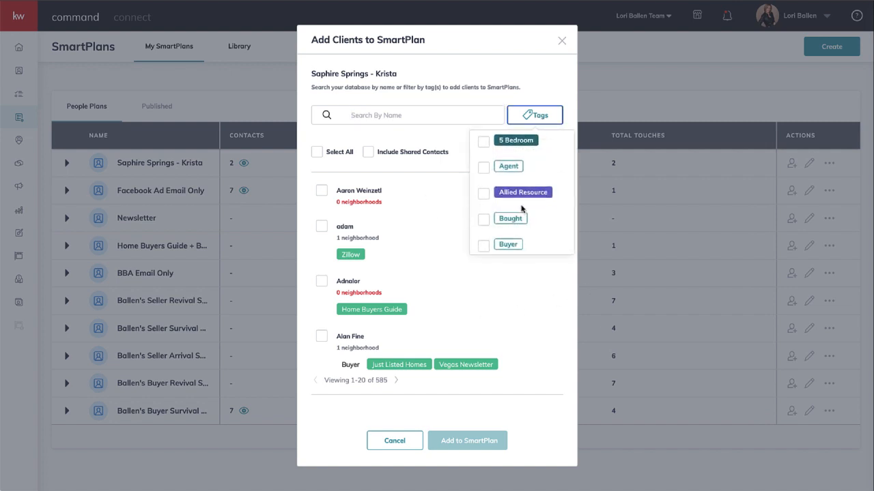
pyautogui.scroll(-10, 522, 208)
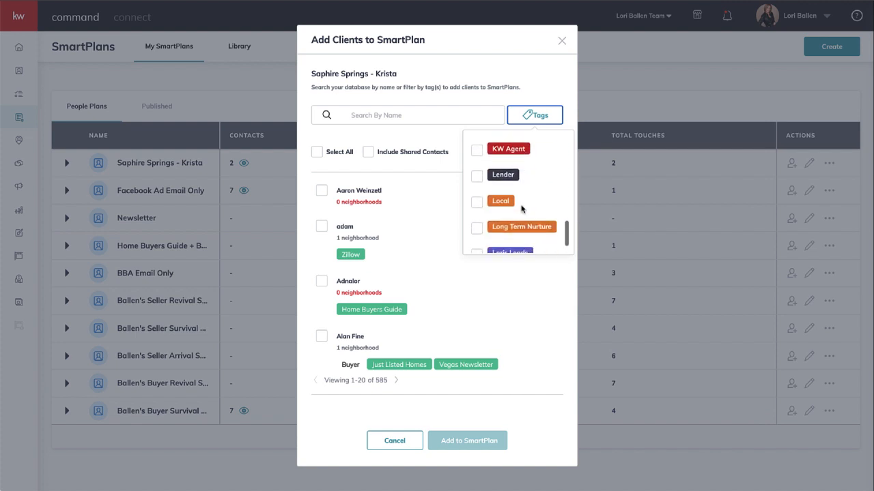
pyautogui.scroll(-10, 523, 208)
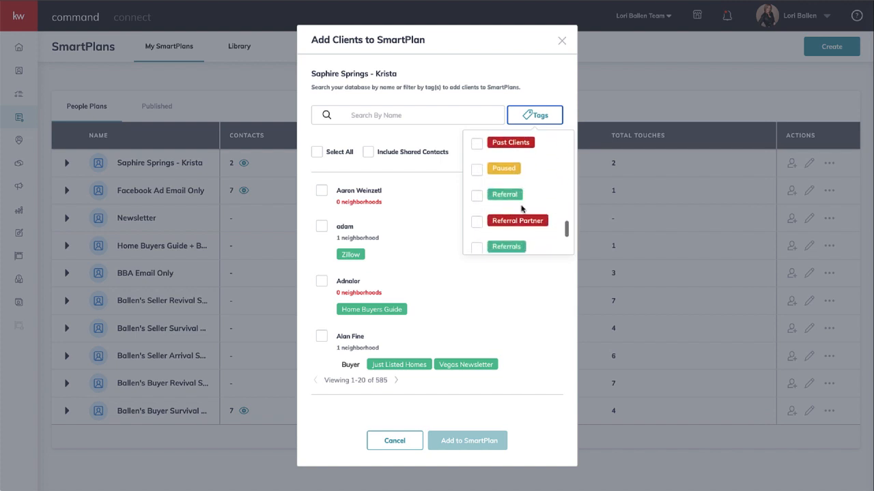
pyautogui.scroll(-8, 522, 208)
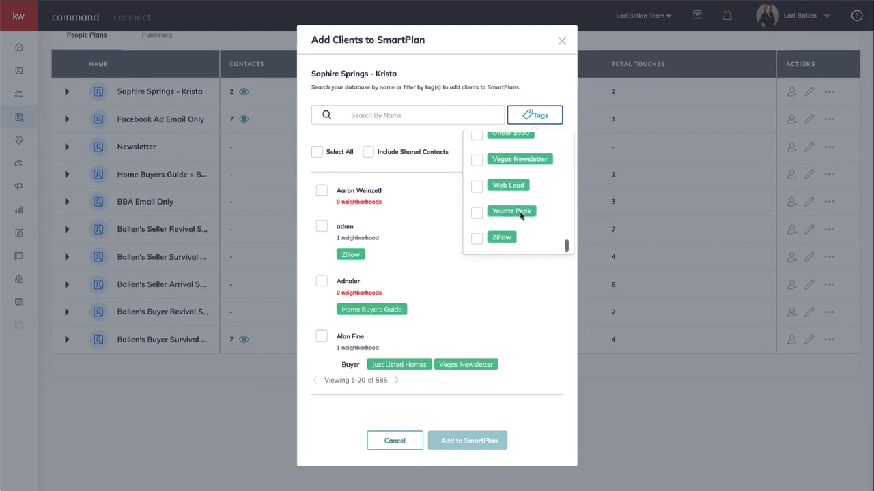
pyautogui.click(477, 219)
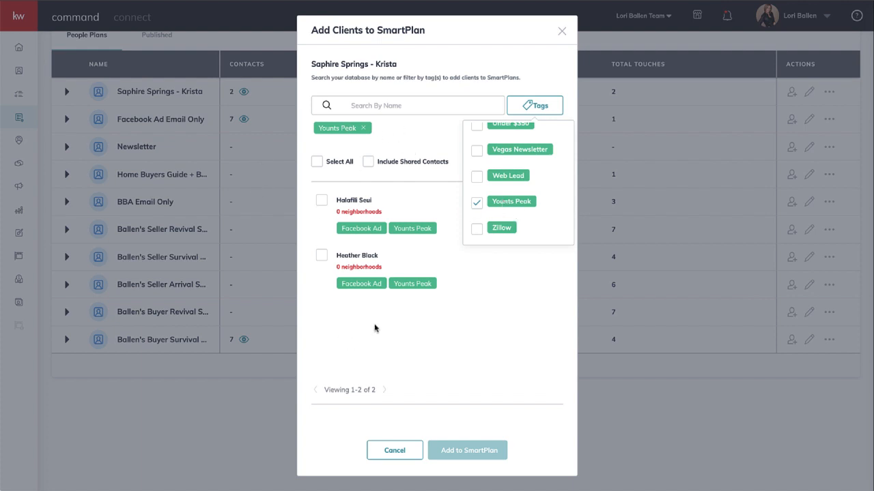
pyautogui.click(318, 163)
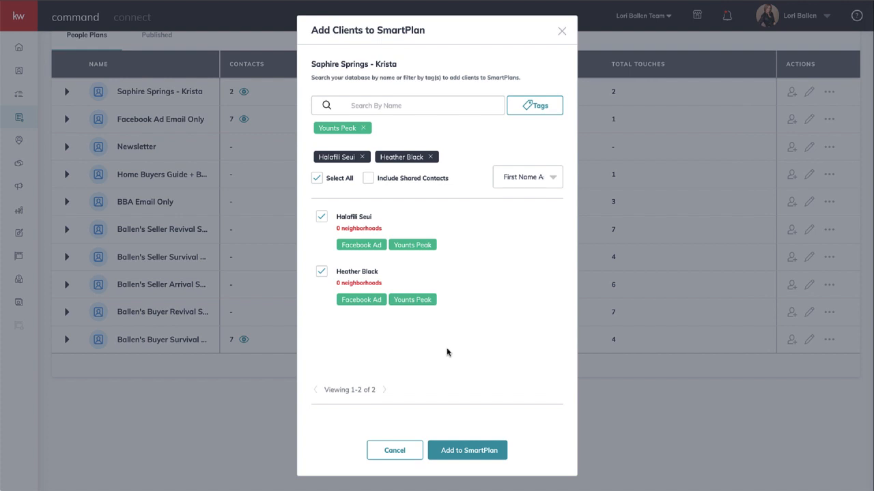
pyautogui.click(561, 32)
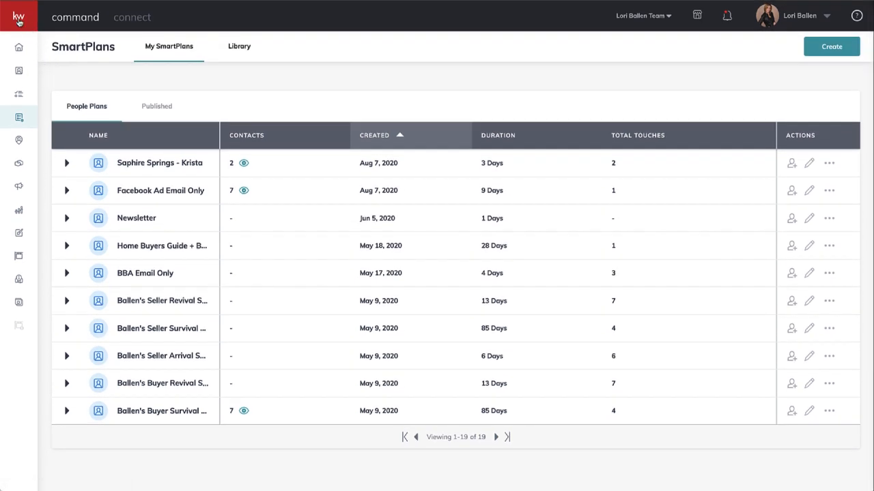
# Open the Contacts list from the home dashboard and go to its second page.
pyautogui.click(19, 47)
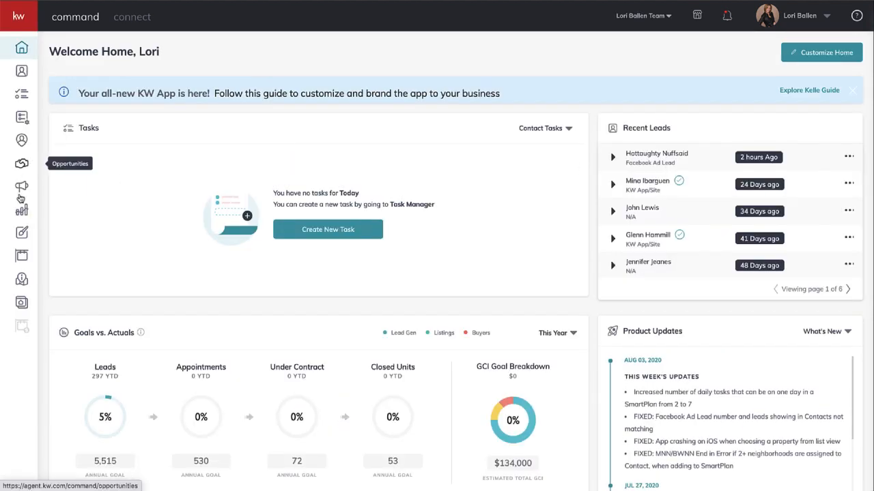
pyautogui.click(21, 72)
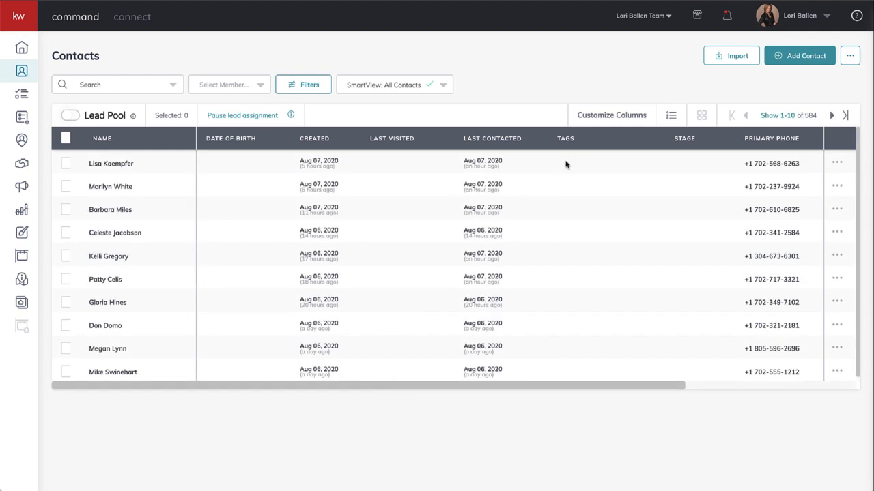
pyautogui.scroll(-1, 560, 212)
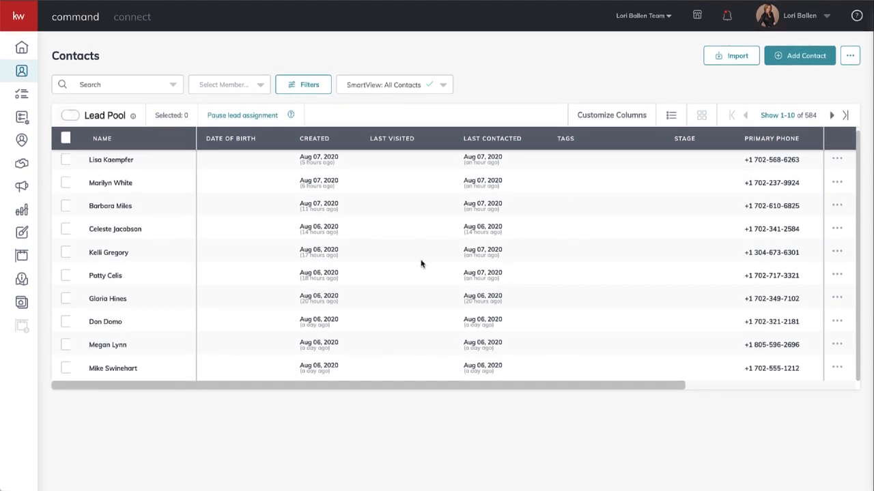
pyautogui.click(831, 116)
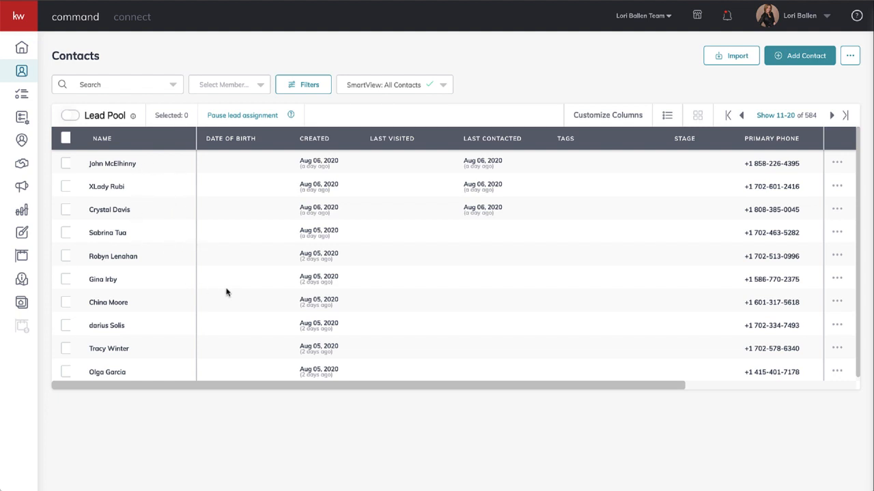
# Select all contacts on this page, start adding bulk tags and look through the existing tags.
pyautogui.click(66, 139)
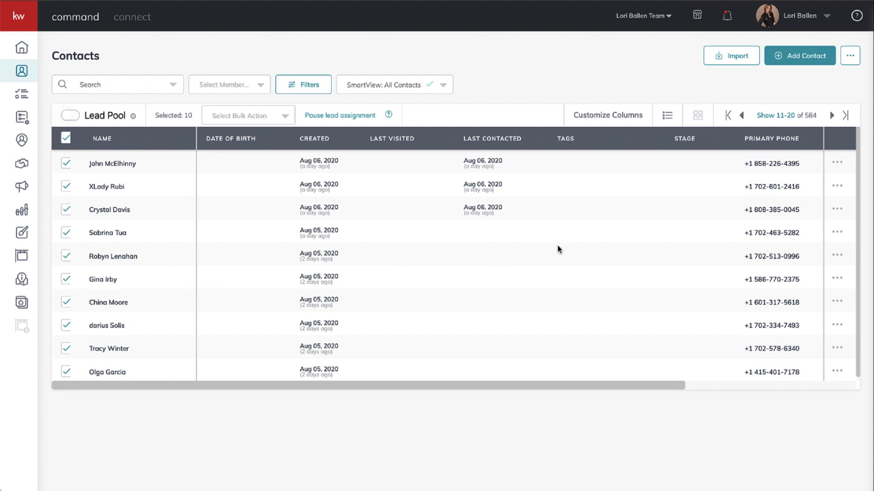
pyautogui.click(272, 120)
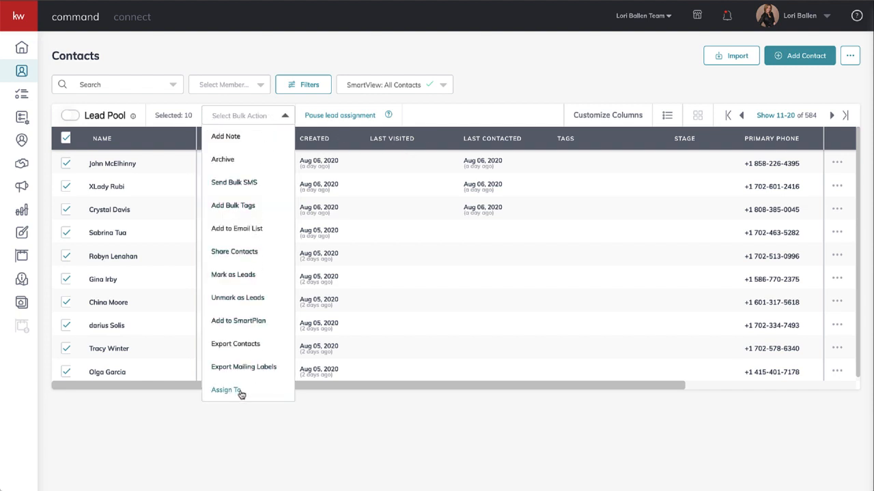
pyautogui.click(234, 207)
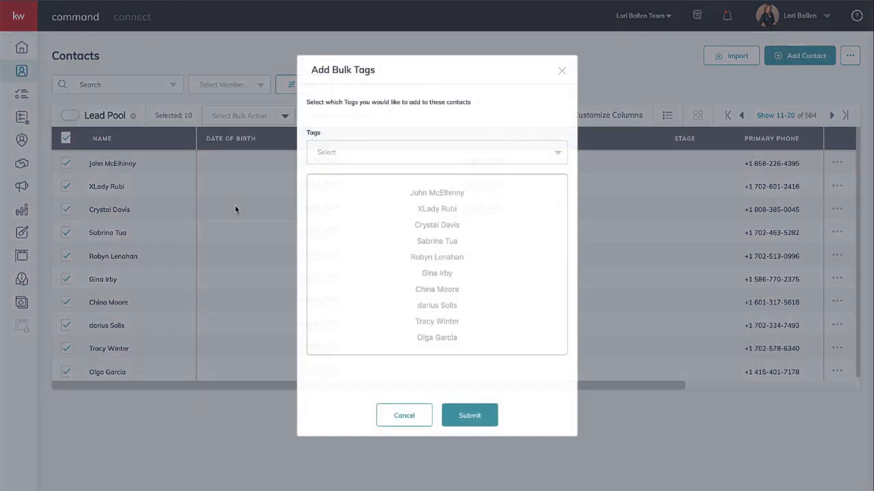
pyautogui.click(363, 156)
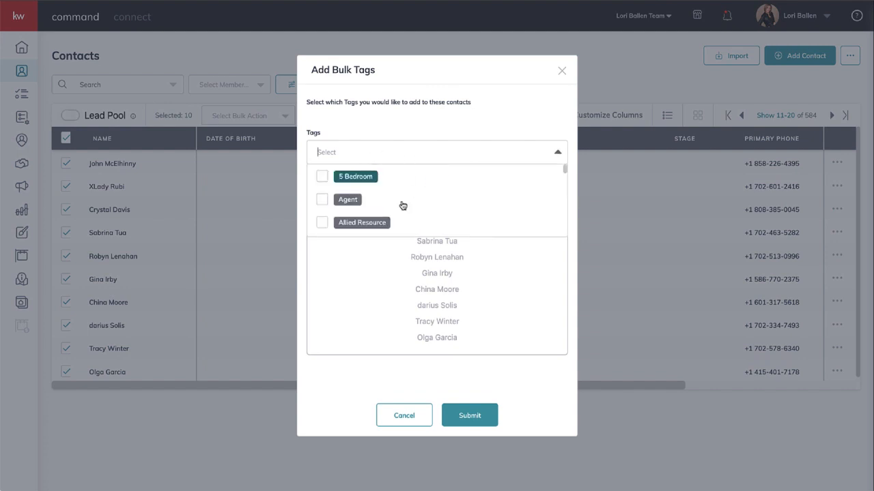
pyautogui.scroll(-8, 403, 206)
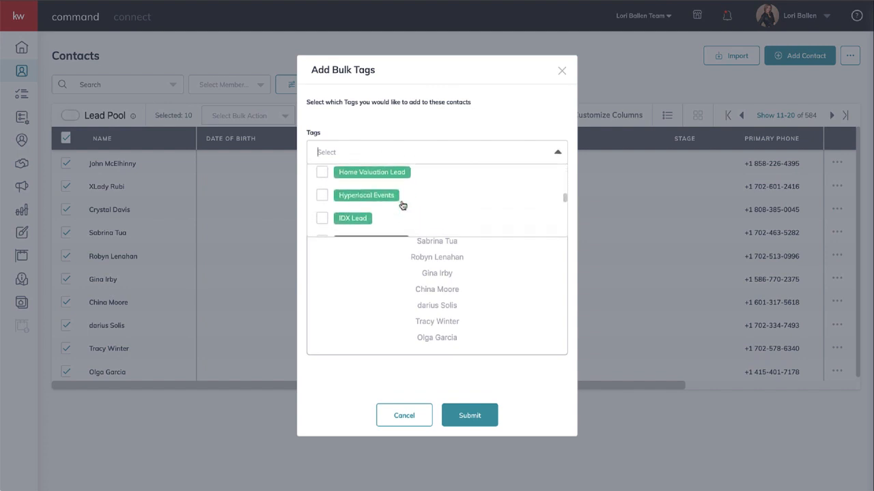
pyautogui.scroll(-1, 402, 204)
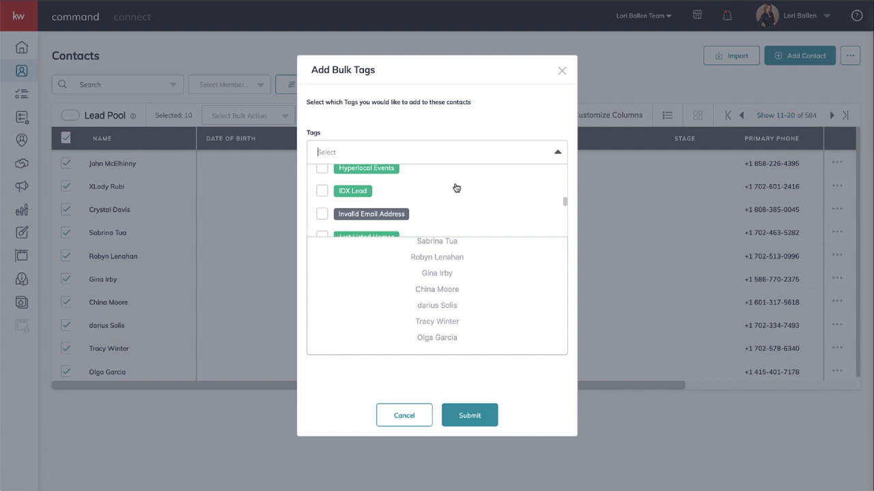
# Draft a custom tag "Saphire Springs" in teal for the selected contacts and close the dialog without submitting.
pyautogui.write('Saphire')
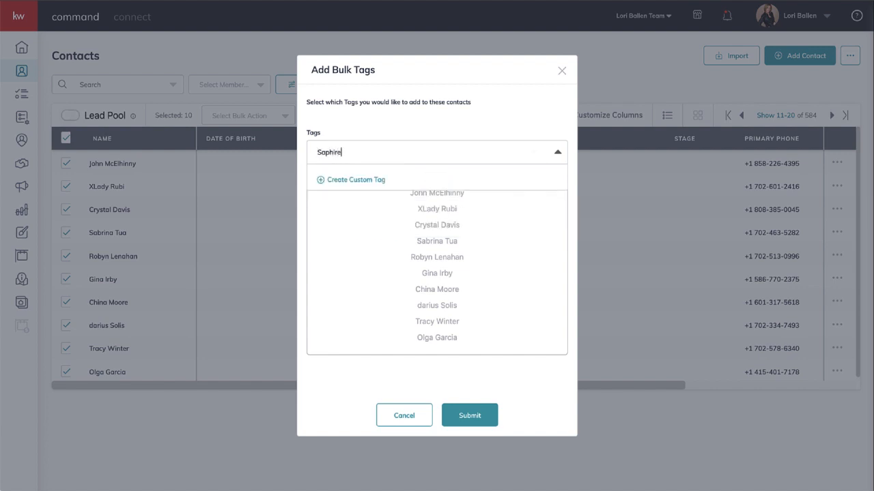
pyautogui.write(' Springs')
pyautogui.click(346, 180)
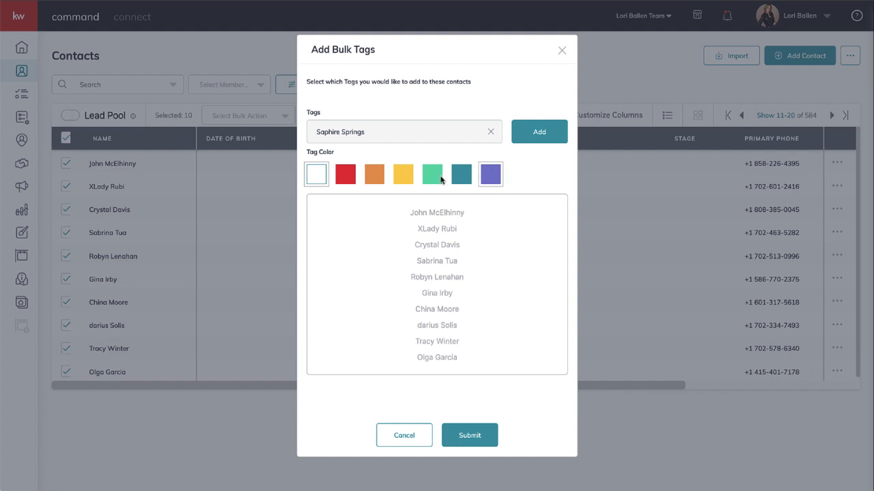
pyautogui.click(462, 179)
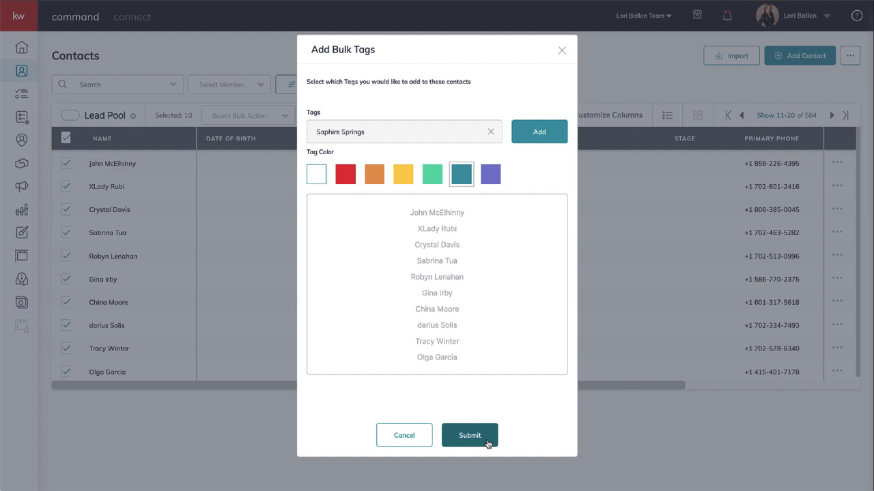
pyautogui.click(562, 51)
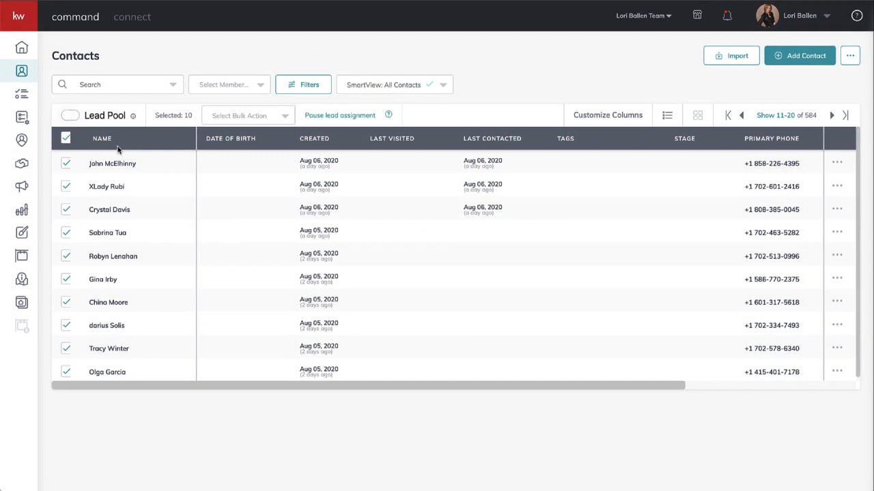
# Clear the selection of all contacts and dismiss the name sorting options.
pyautogui.click(89, 139)
pyautogui.click(66, 138)
pyautogui.click(102, 139)
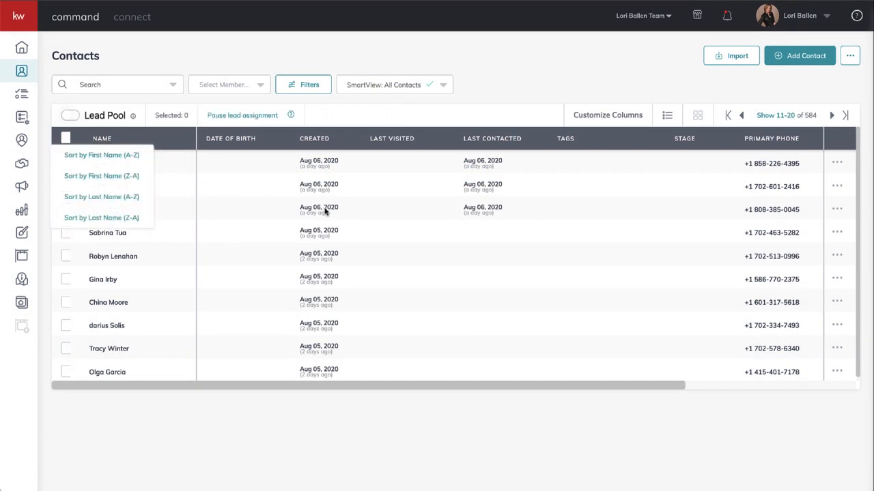
pyautogui.click(573, 138)
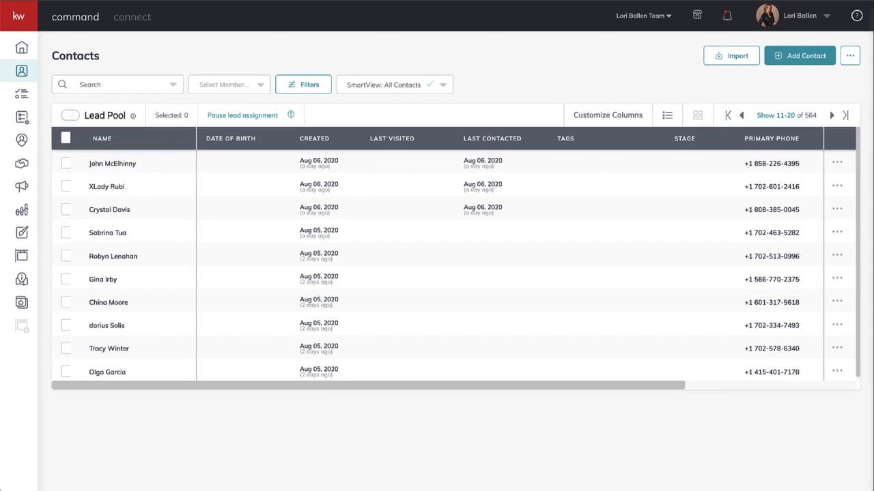
# Limit the contacts to the Lead Pool and open the record of its lead.
pyautogui.click(70, 116)
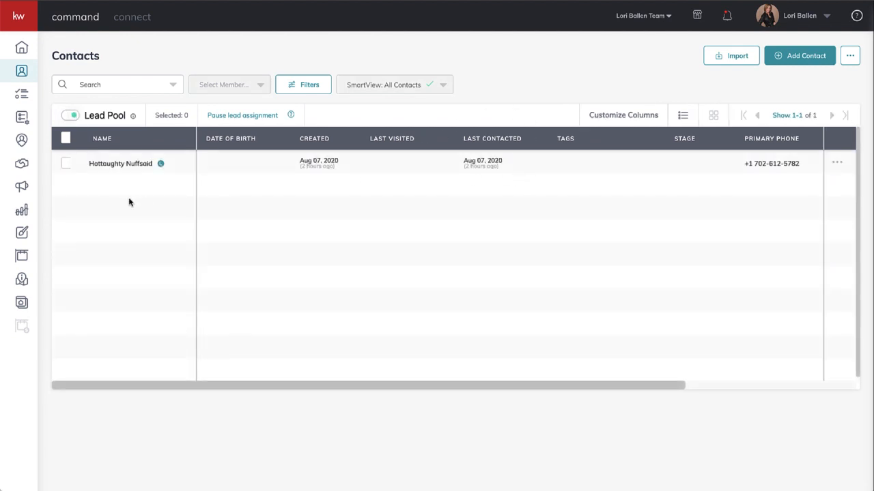
pyautogui.click(70, 117)
pyautogui.click(71, 116)
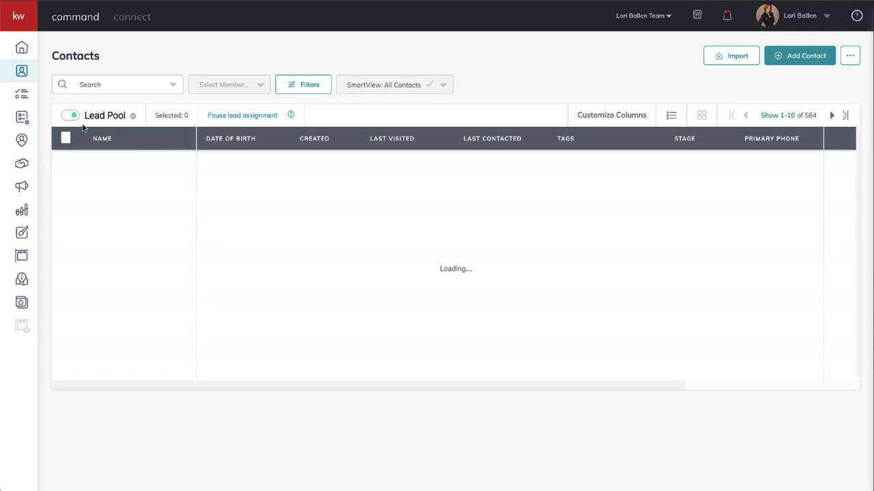
pyautogui.click(128, 166)
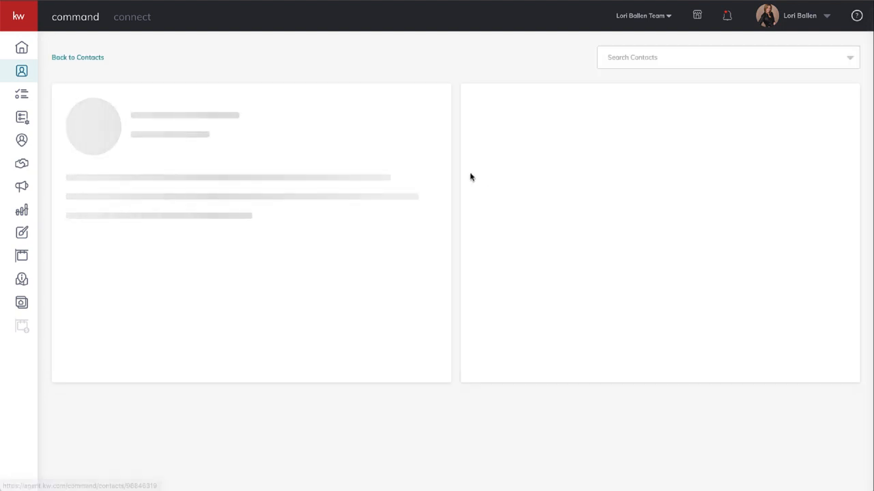
# Examine the lead's timeline note and lead source in the contact record.
pyautogui.scroll(-1, 385, 237)
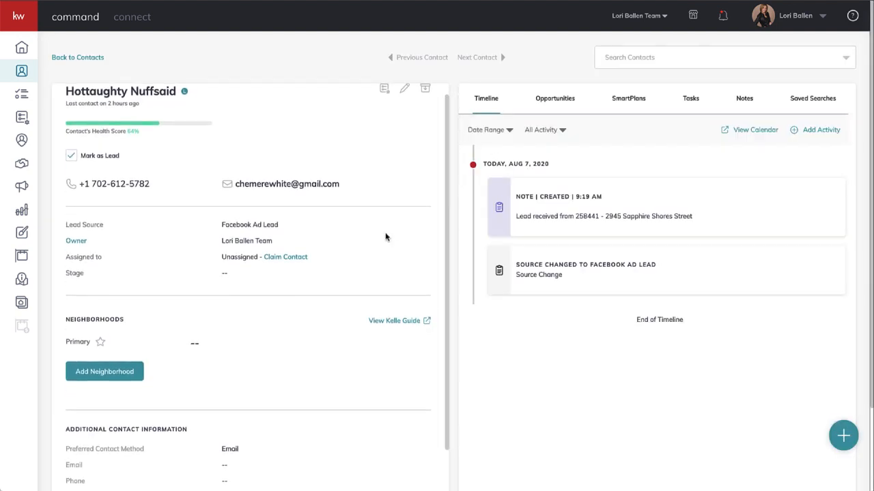
pyautogui.scroll(1, 385, 237)
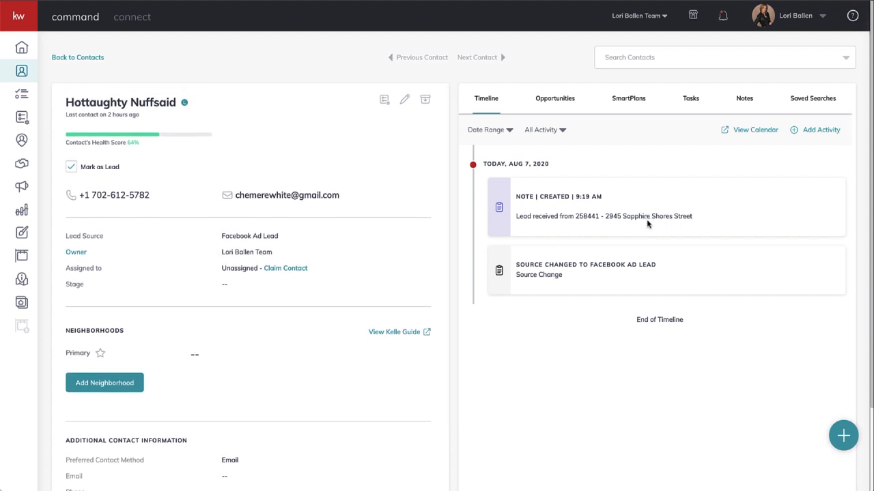
pyautogui.scroll(-1, 293, 214)
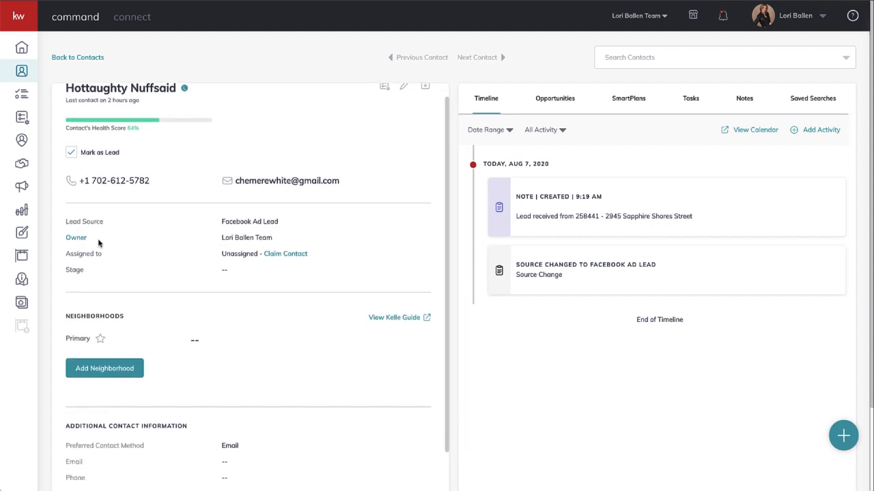
pyautogui.moveTo(286, 224); pyautogui.dragTo(220, 219)
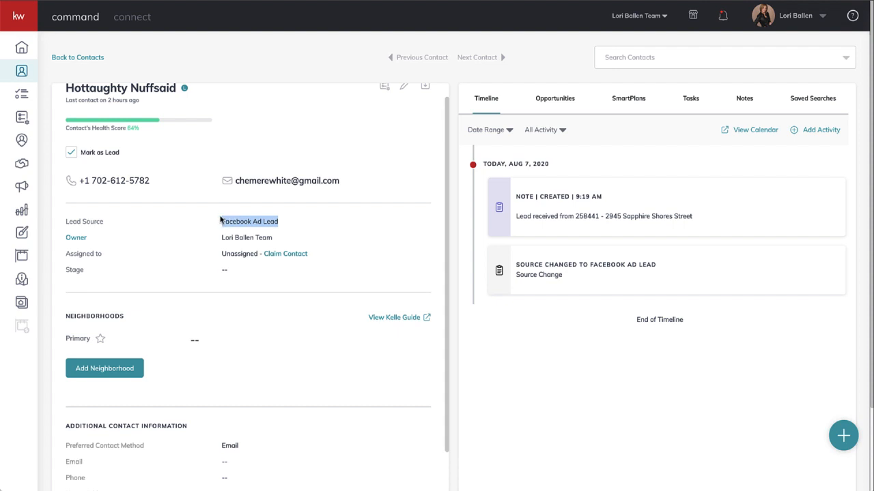
pyautogui.scroll(1, 221, 220)
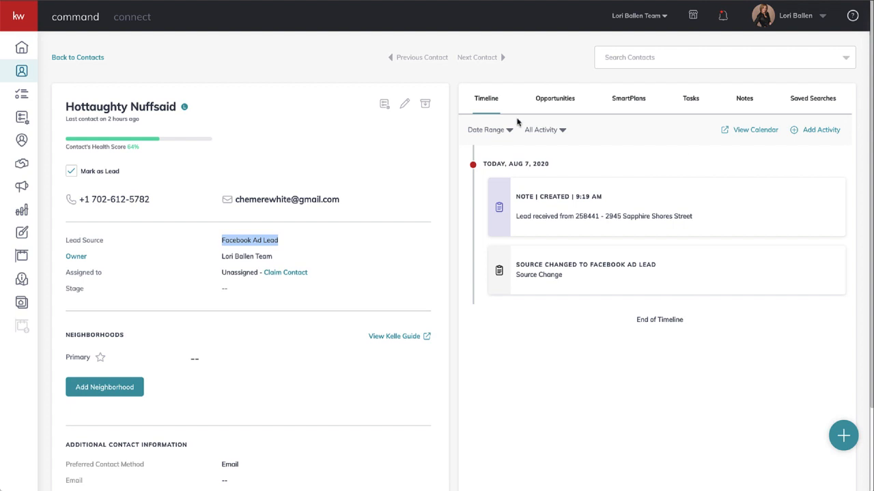
# Edit the lead's contact details and assign the existing "Facebook Ad" tag.
pyautogui.click(405, 105)
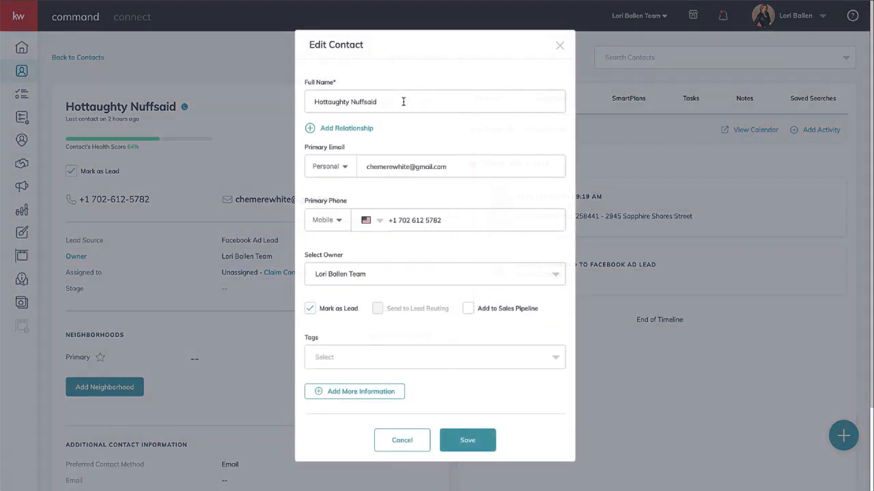
pyautogui.click(336, 356)
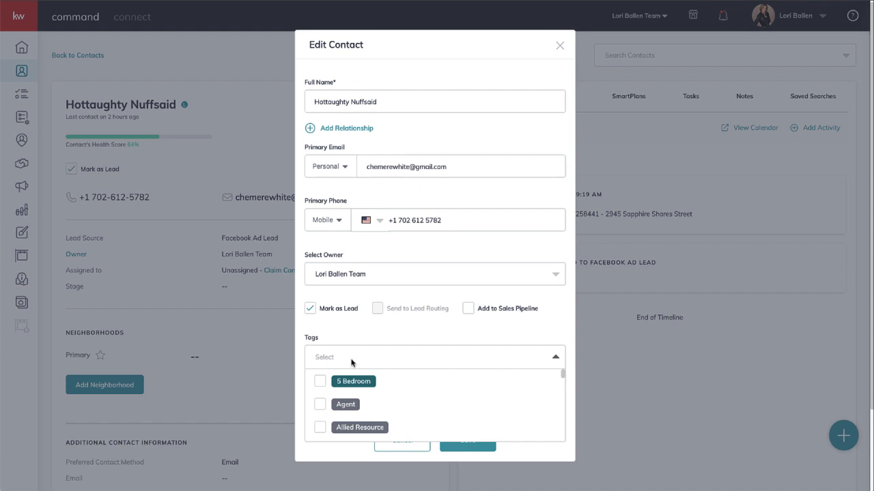
pyautogui.write('faceboo')
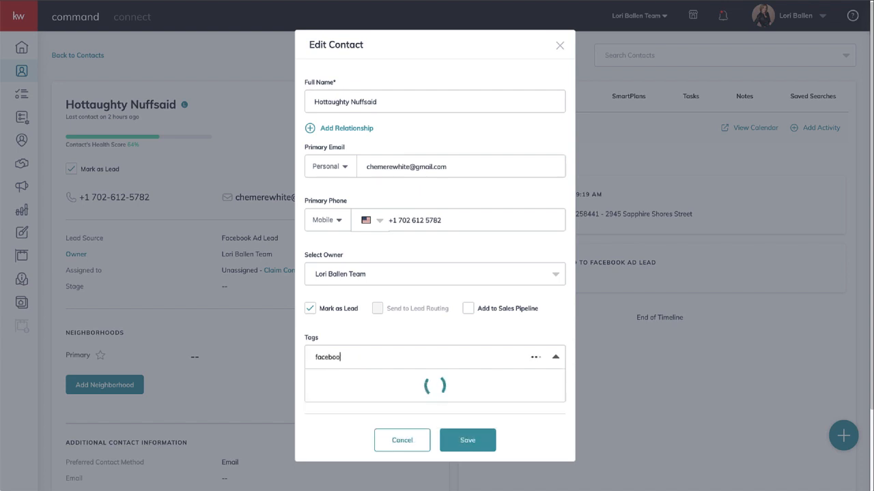
pyautogui.write('k')
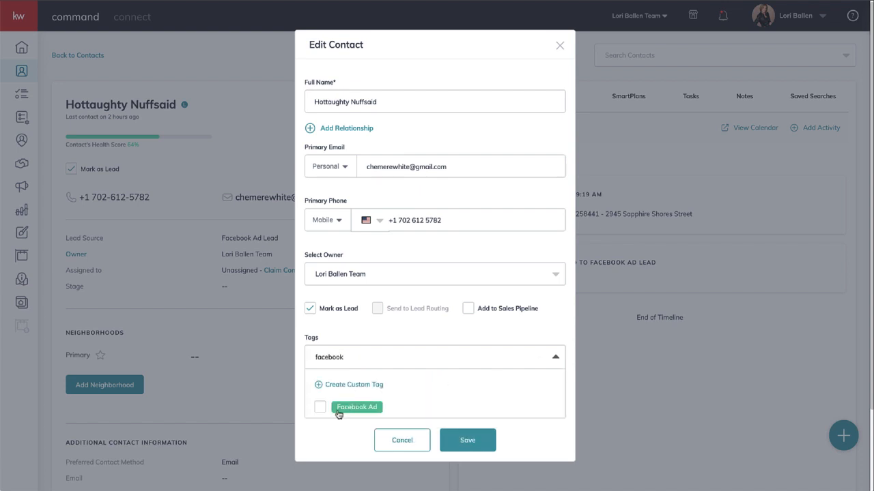
pyautogui.click(319, 407)
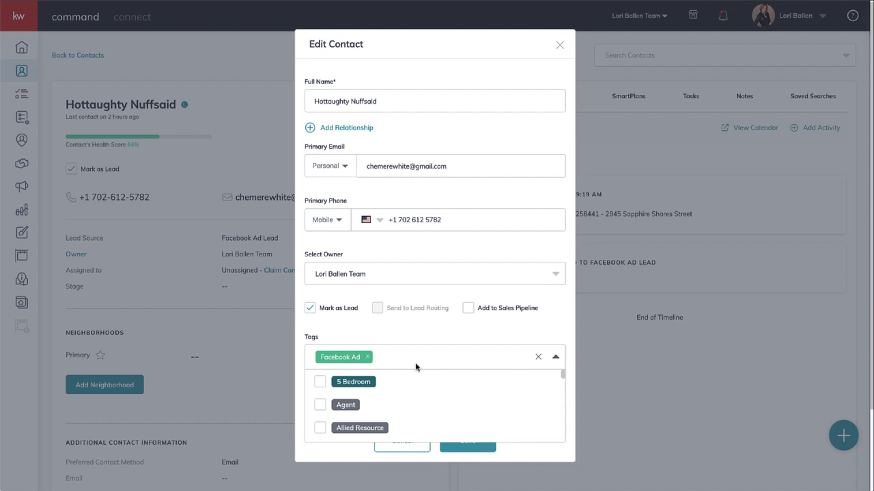
# Draft a custom tag "Saphire Shores" without adding it, save the contact and review the record.
pyautogui.write('saphir')
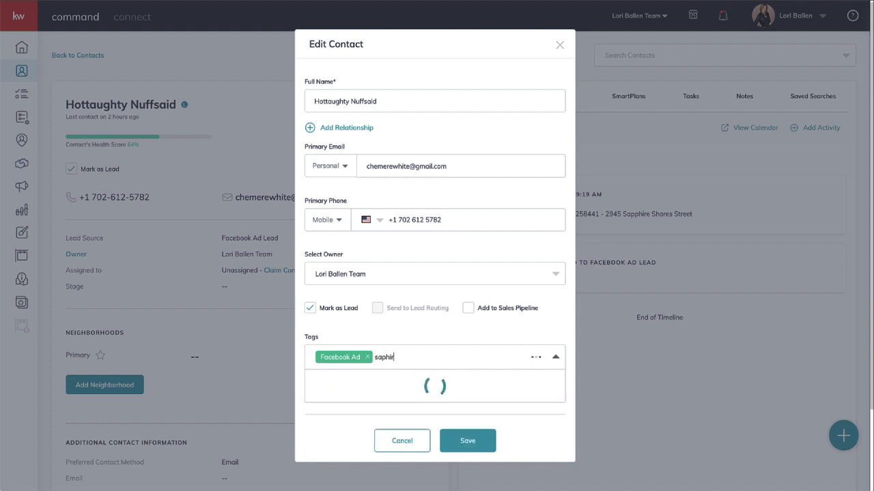
pyautogui.write('e')
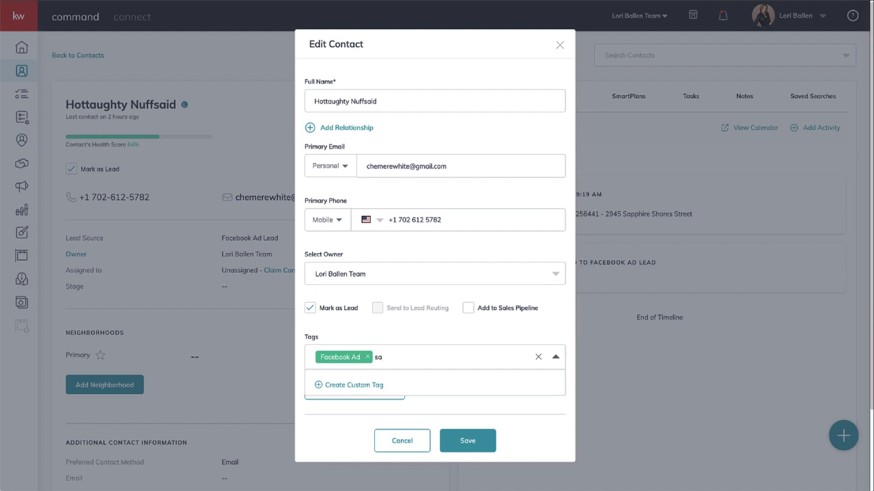
pyautogui.press('BackSpace')
pyautogui.press('BackSpace')
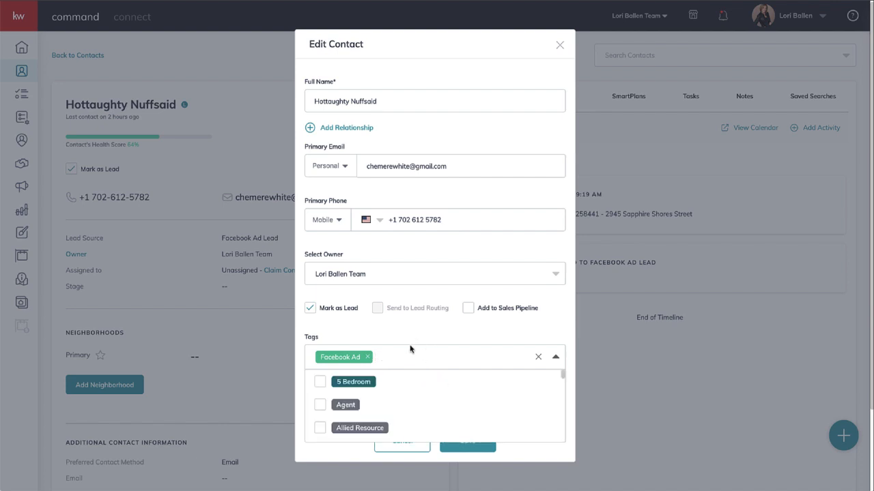
pyautogui.write('Saphir')
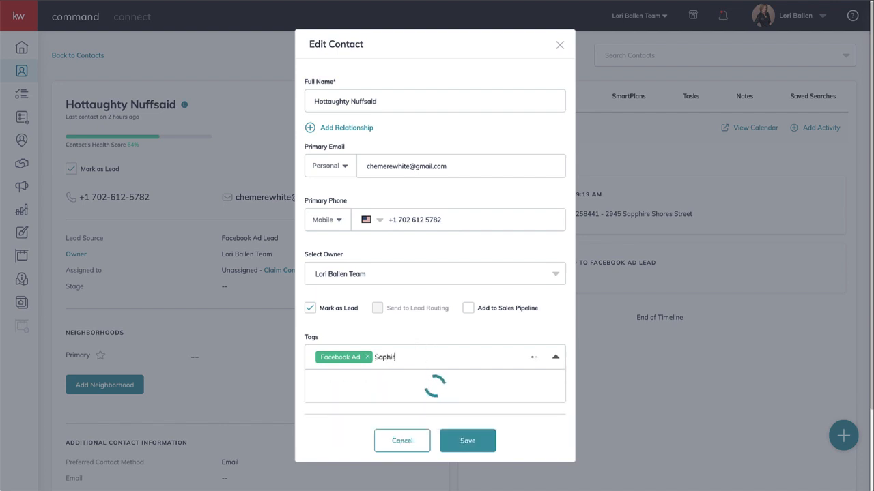
pyautogui.write('e Shores')
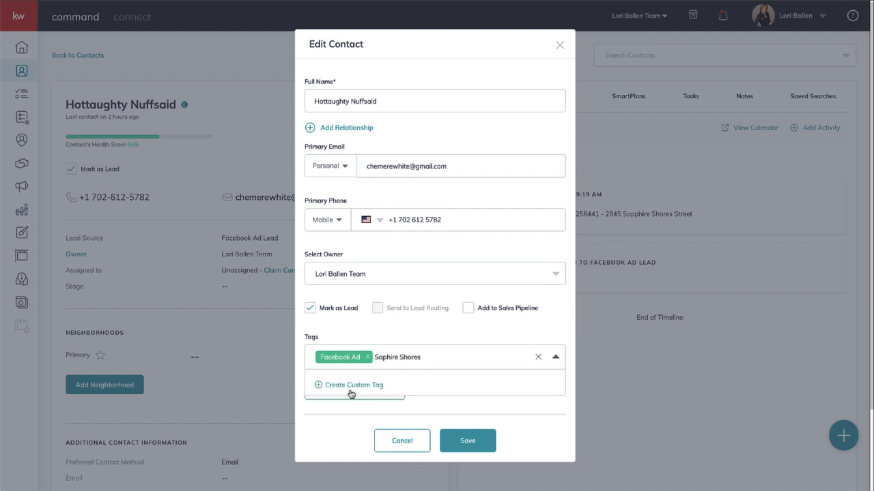
pyautogui.click(351, 387)
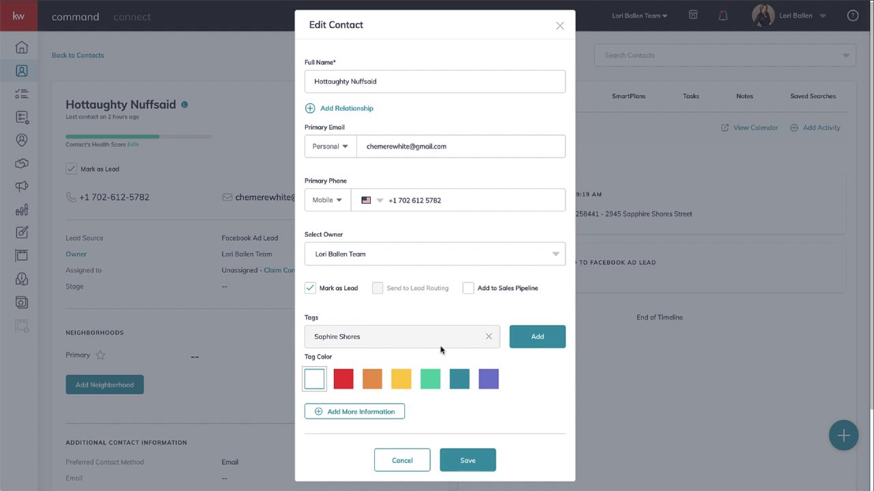
pyautogui.click(473, 465)
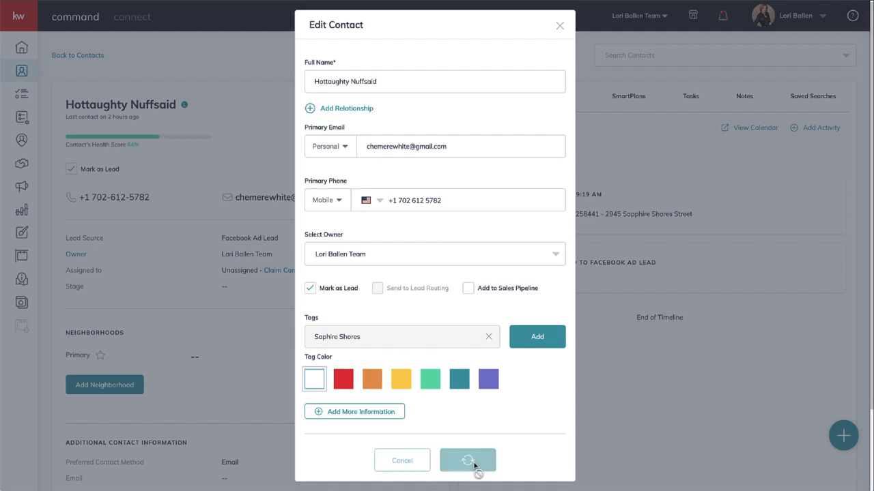
pyautogui.scroll(-5, 255, 314)
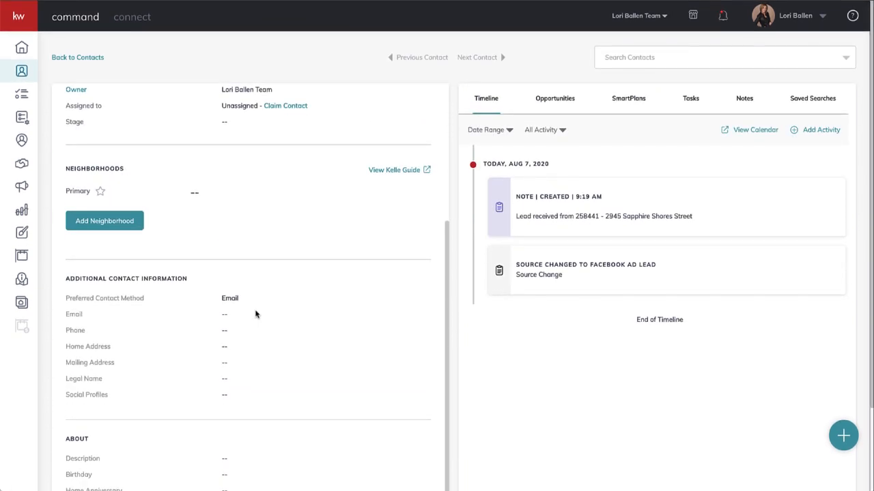
pyautogui.scroll(5, 316, 195)
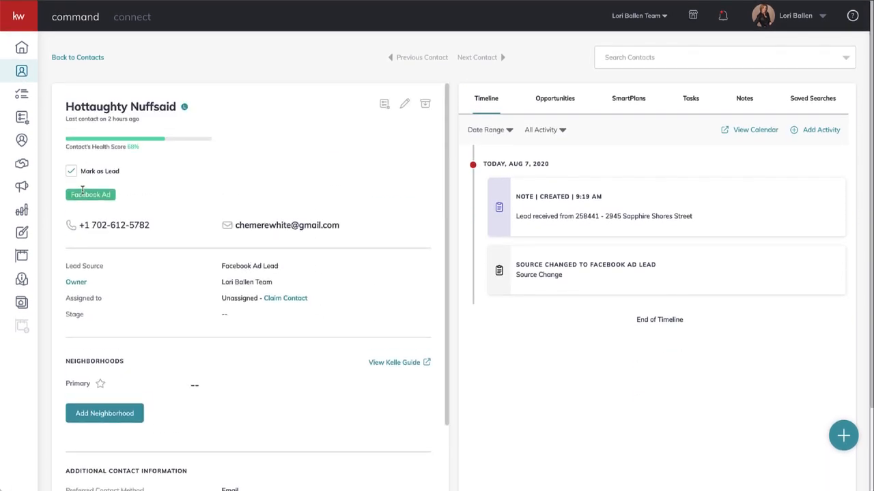
# Reopen the contact's details for editing, search the tags for "saphire" and clear the search.
pyautogui.click(404, 103)
pyautogui.scroll(-2, 425, 293)
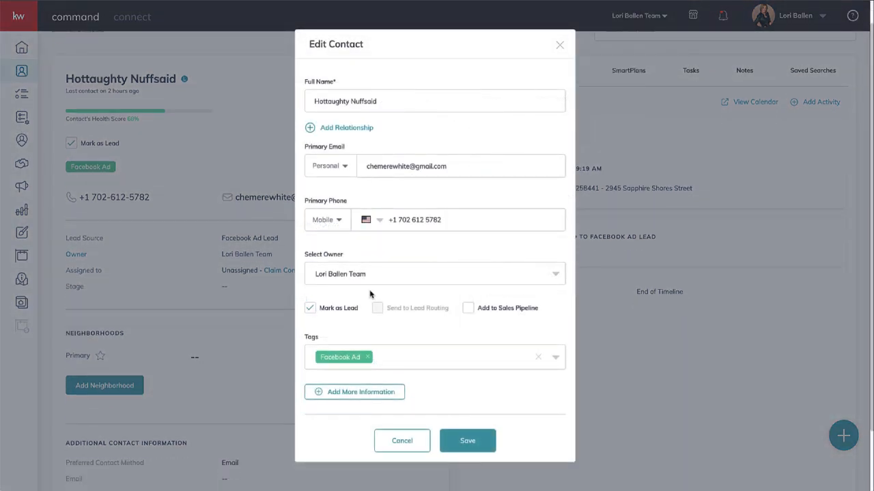
pyautogui.click(392, 357)
pyautogui.write('sap')
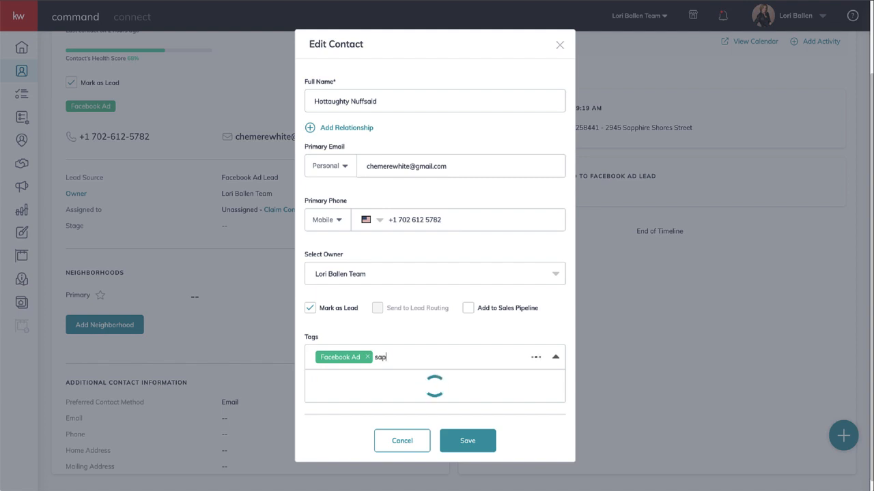
pyautogui.write('hire')
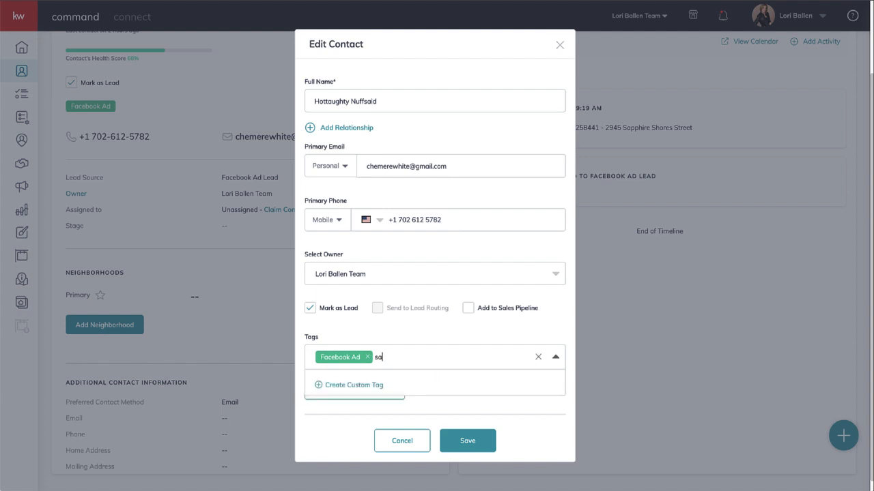
pyautogui.press('BackSpace')
pyautogui.press('BackSpace')
# Assign the existing "Buyer" tag to the lead and save the contact.
pyautogui.write('buyer')
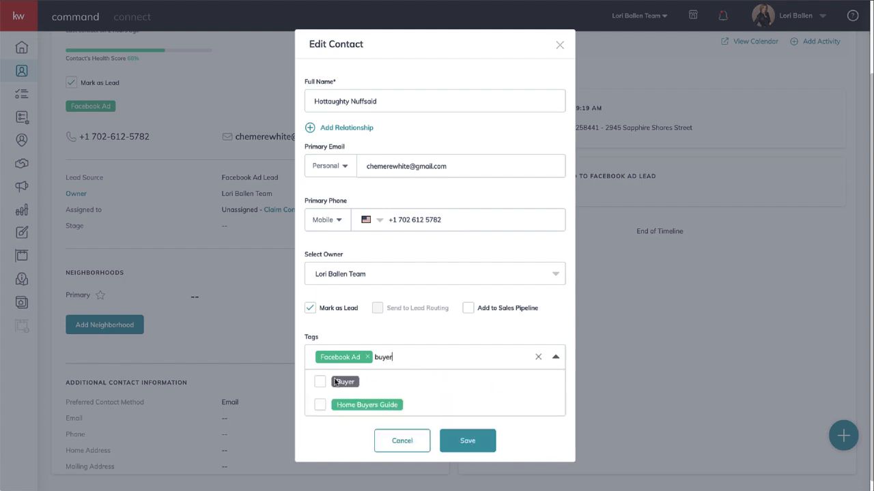
pyautogui.click(382, 383)
pyautogui.click(456, 341)
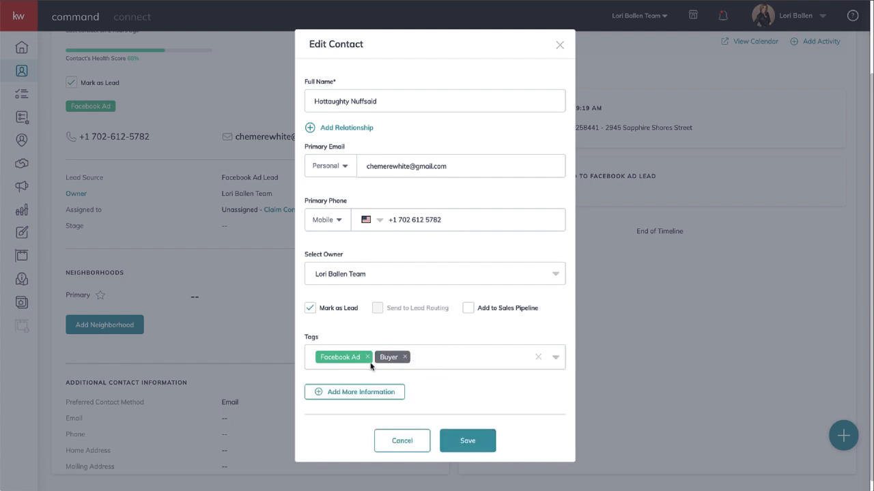
pyautogui.click(485, 445)
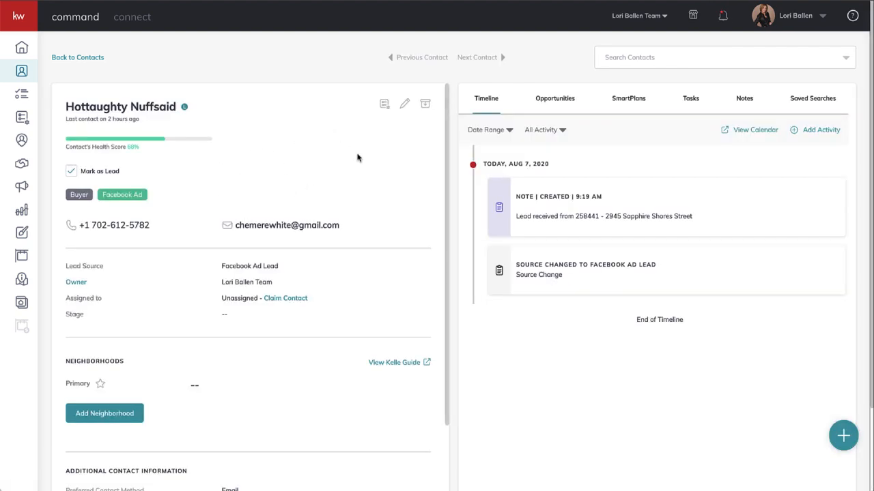
pyautogui.click(405, 107)
pyautogui.click(435, 357)
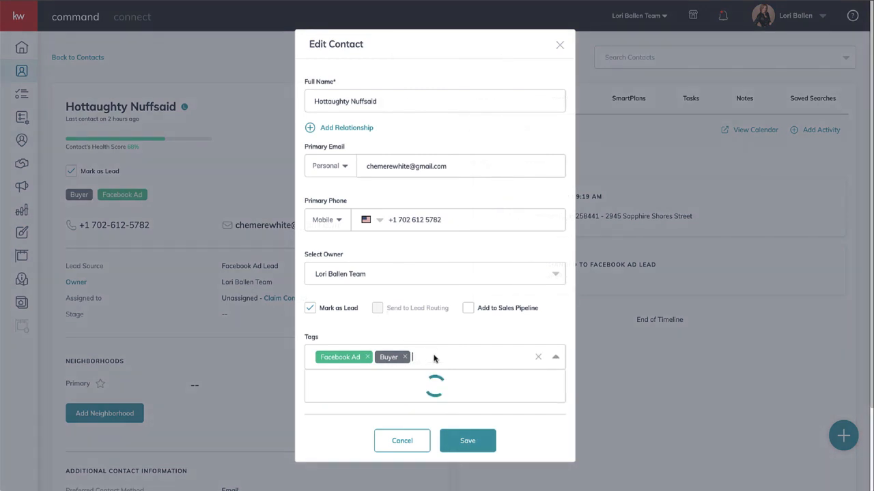
pyautogui.write('spa')
pyautogui.press('BackSpace')
pyautogui.press('BackSpace')
pyautogui.write('aph')
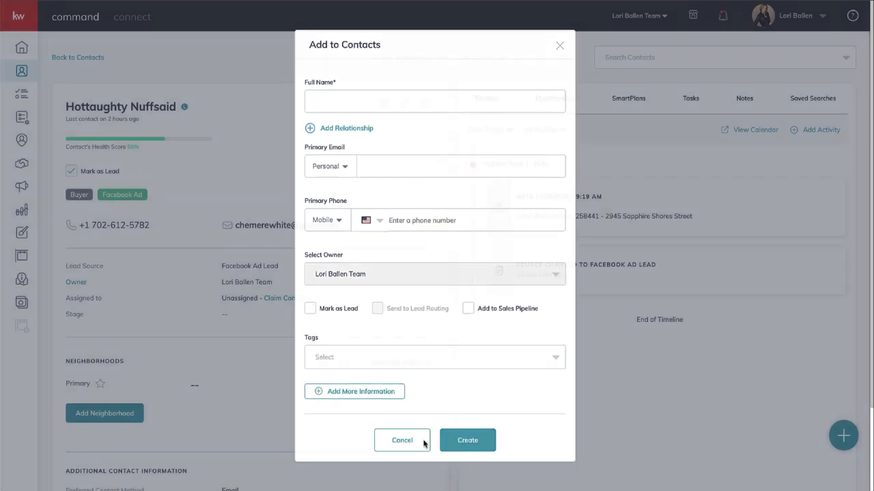
pyautogui.click(425, 441)
pyautogui.scroll(-1, 241, 169)
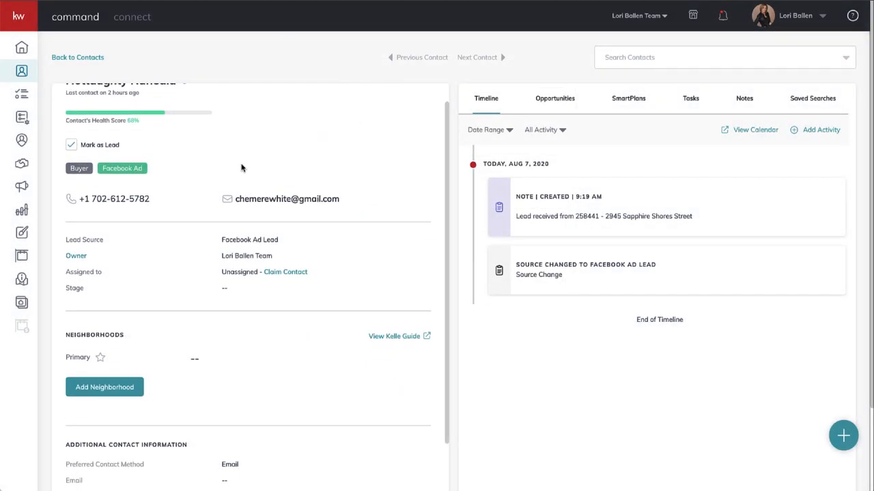
pyautogui.scroll(1, 241, 168)
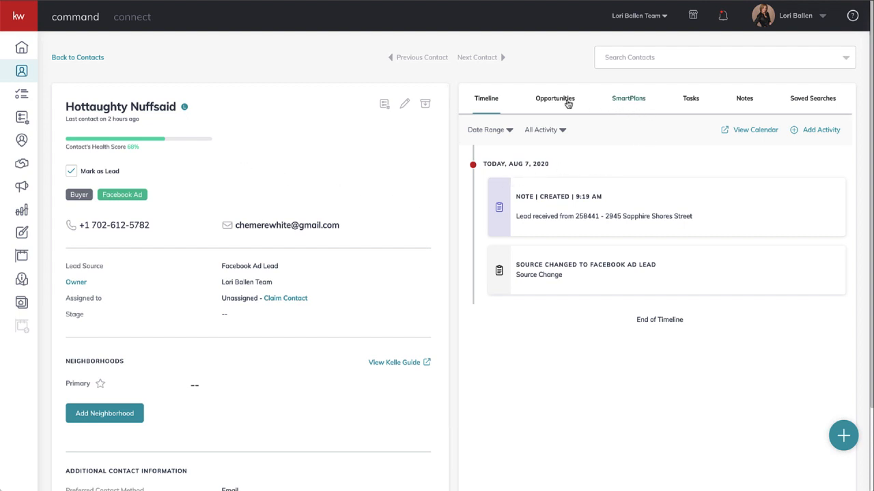
# Enroll the lead in the Saphire Springs SmartPlan, starting now, and confirm the subscription.
pyautogui.click(640, 104)
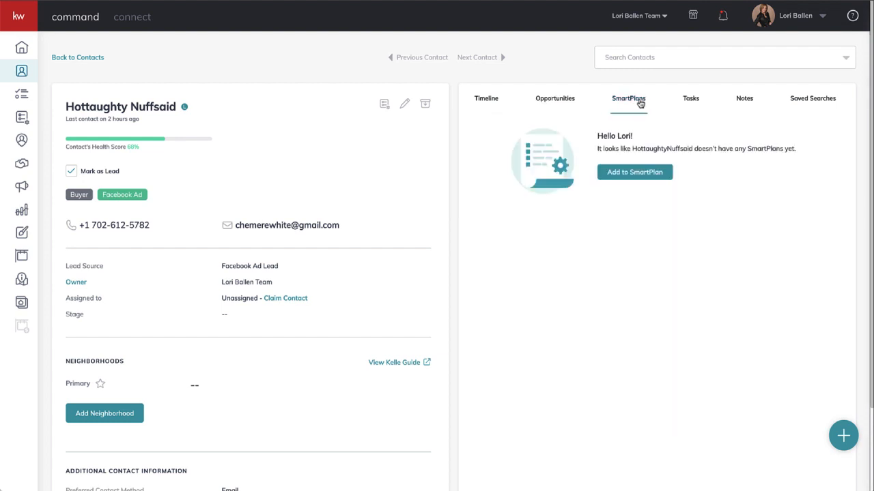
pyautogui.click(632, 174)
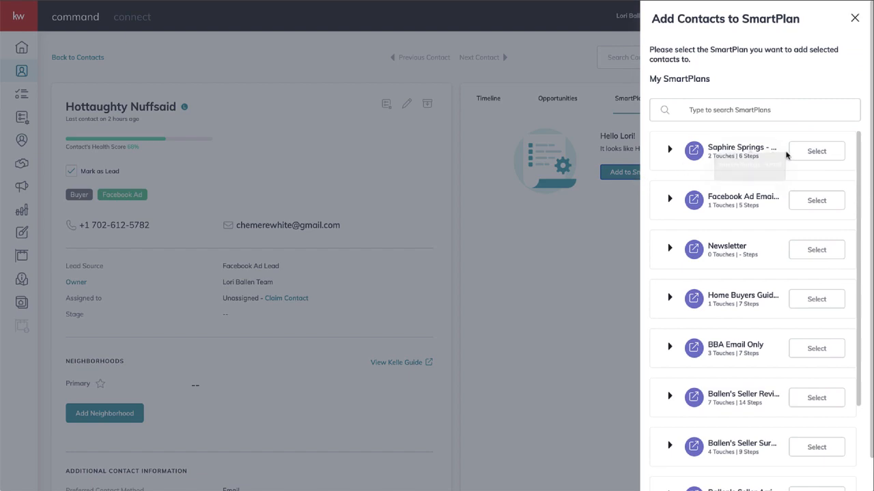
pyautogui.click(812, 153)
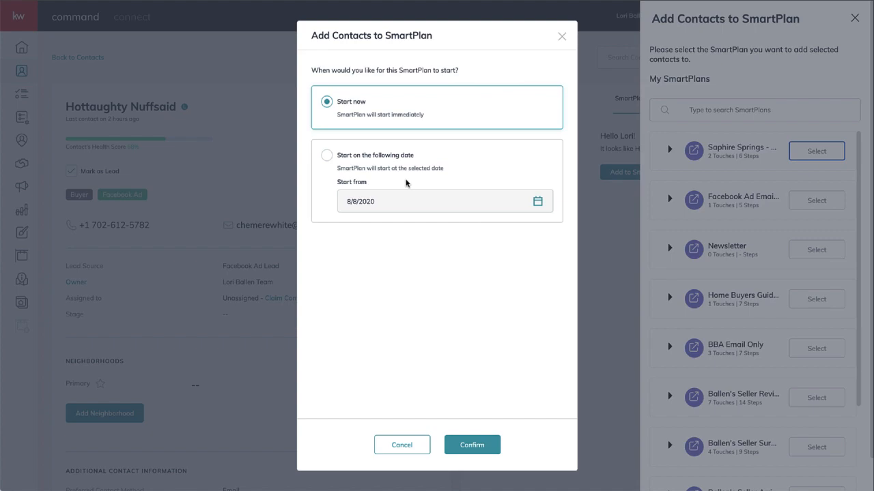
pyautogui.click(474, 443)
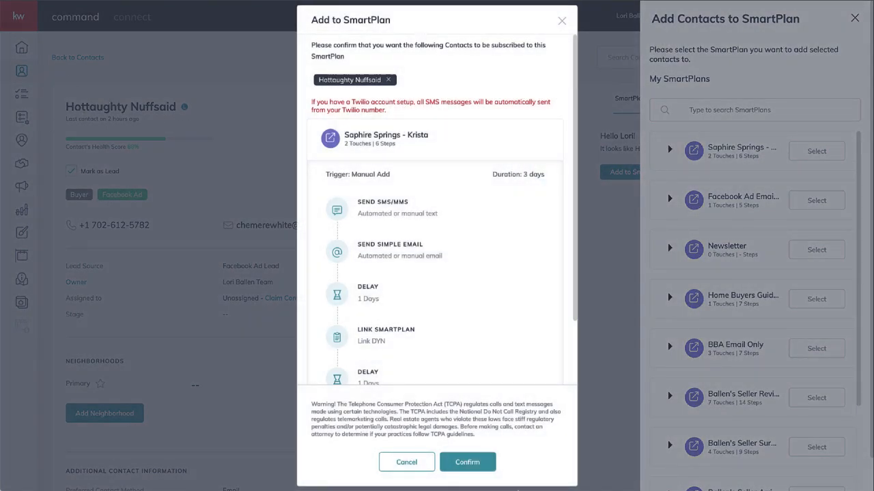
pyautogui.click(475, 463)
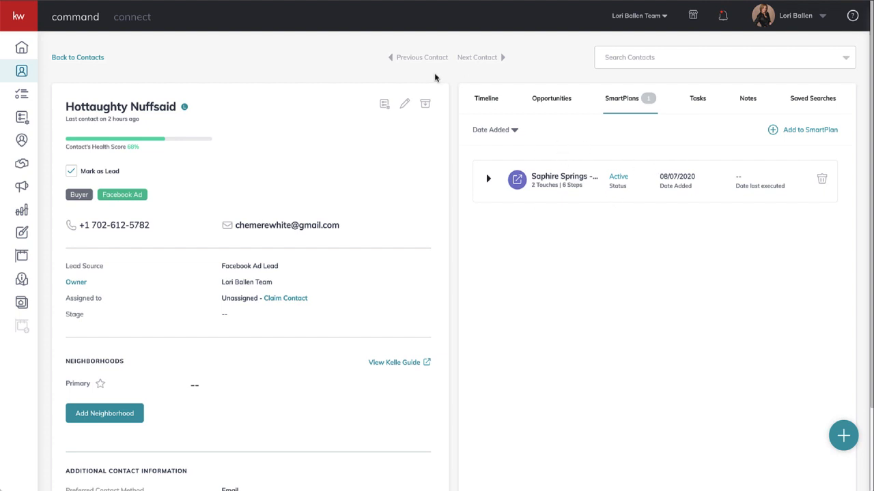
# Examine the lead's timeline for the SmartPlan's email and text messages, and check the recent notifications.
pyautogui.click(478, 101)
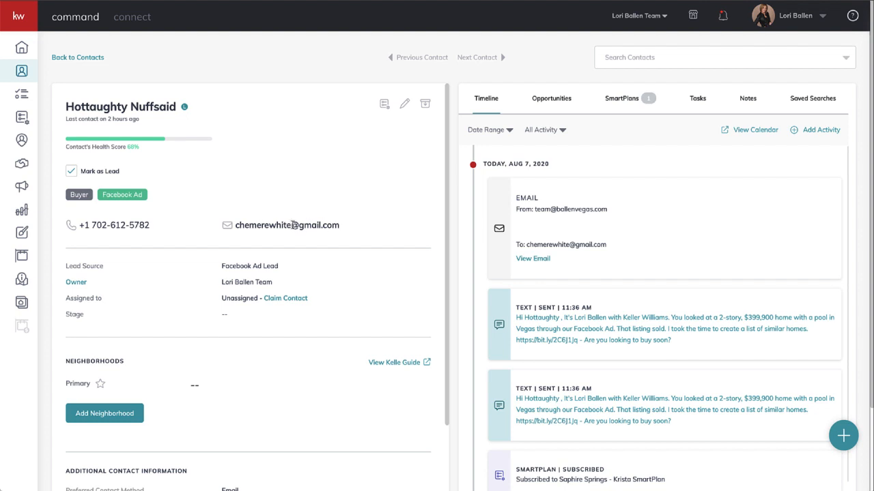
pyautogui.moveTo(344, 226); pyautogui.dragTo(238, 225)
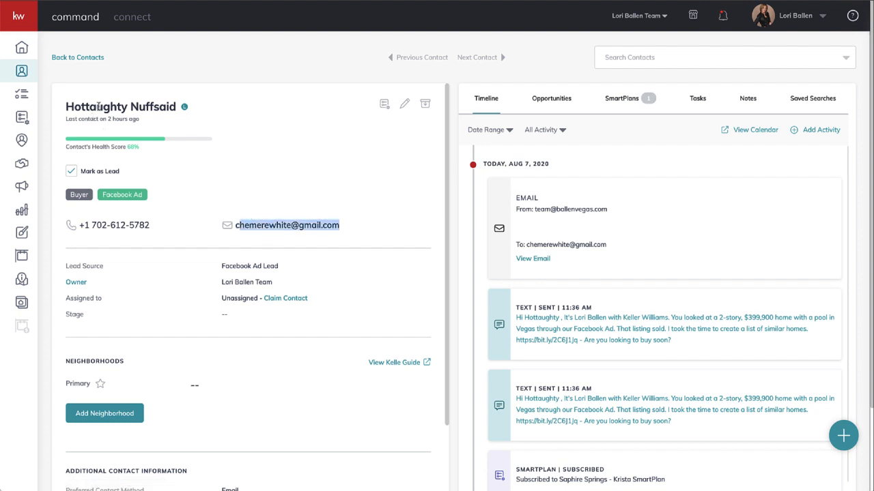
pyautogui.click(346, 213)
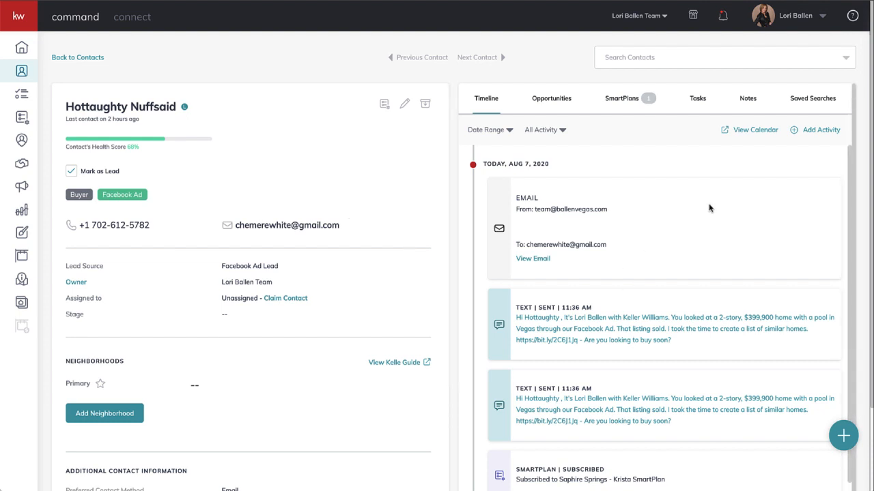
pyautogui.click(723, 18)
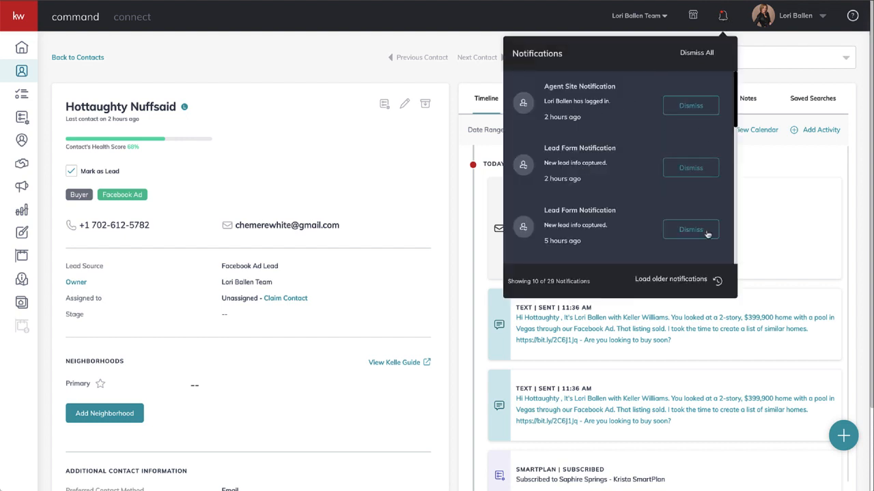
pyautogui.click(777, 207)
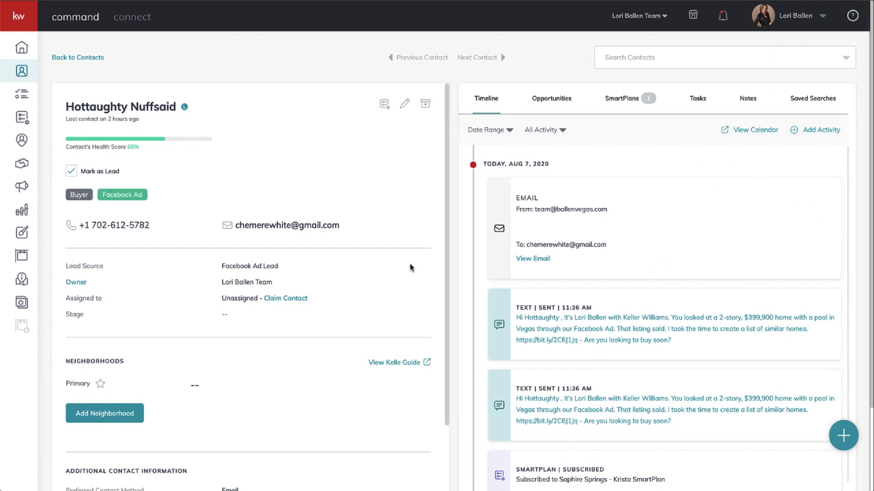
pyautogui.scroll(-5, 555, 307)
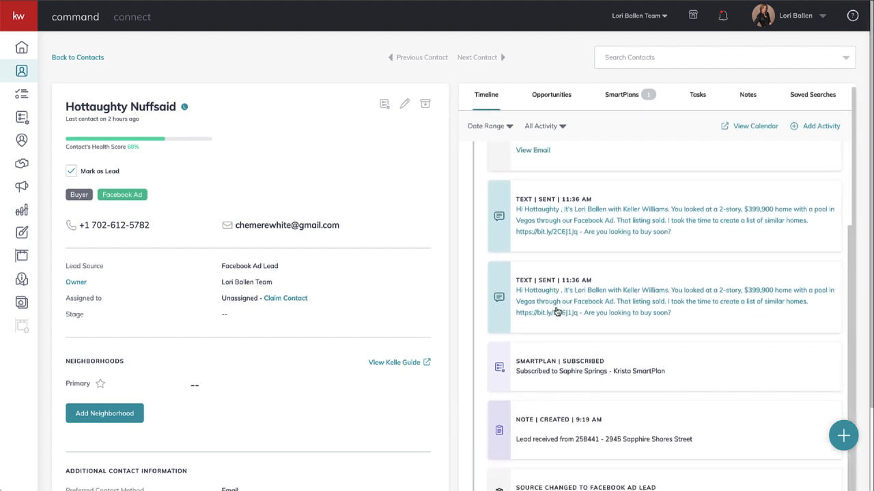
# Review the lead's timeline from the source change up to the sent email, and check the additional contact information on the profile.
pyautogui.scroll(3, 554, 305)
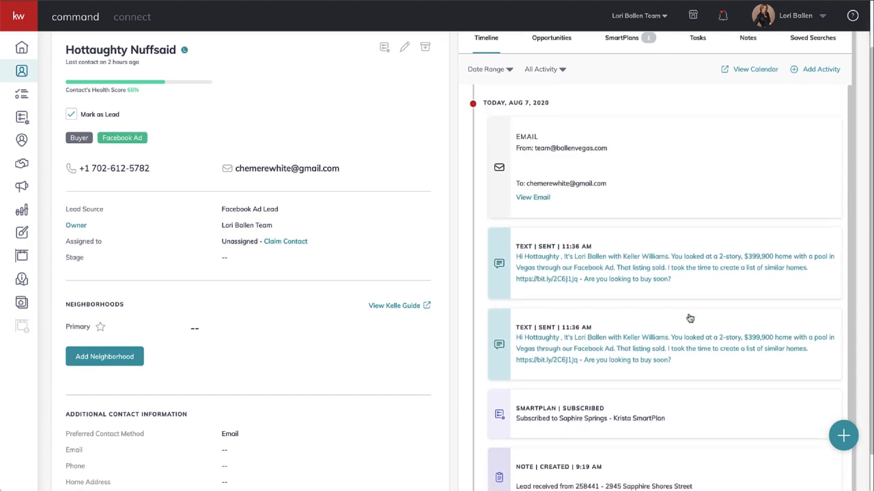
pyautogui.scroll(-3, 688, 316)
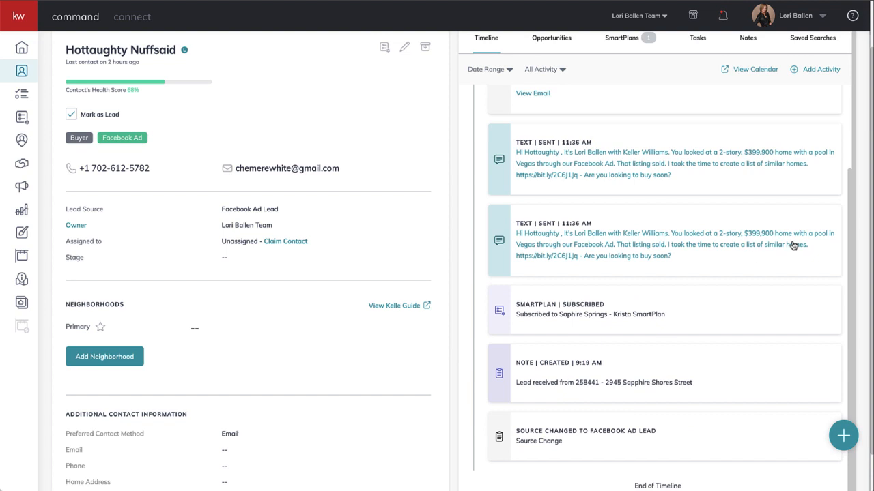
pyautogui.scroll(3, 793, 246)
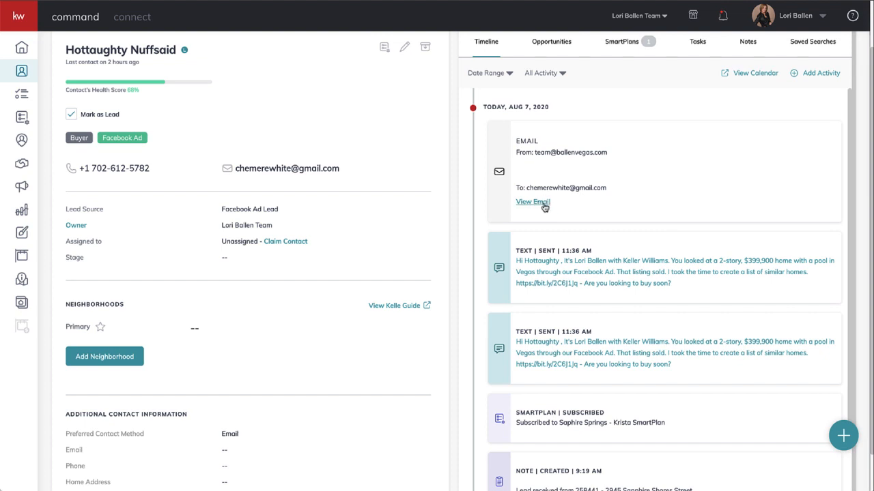
pyautogui.scroll(1, 536, 210)
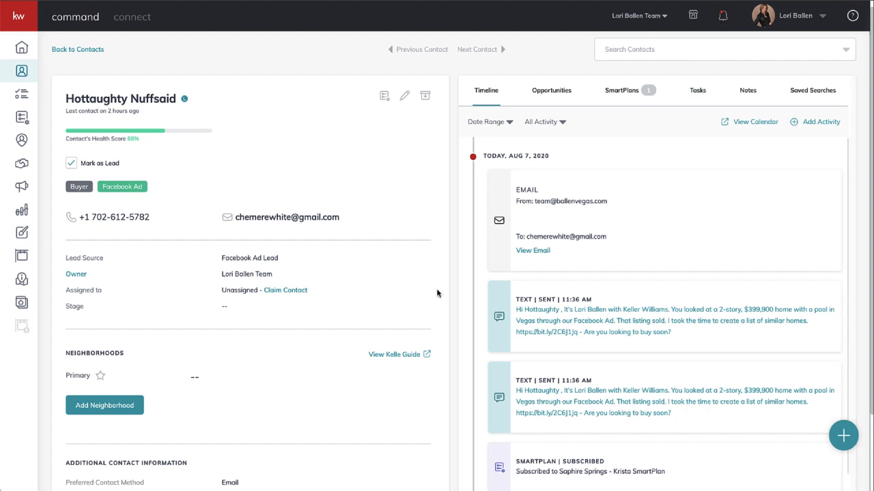
pyautogui.scroll(1, 375, 217)
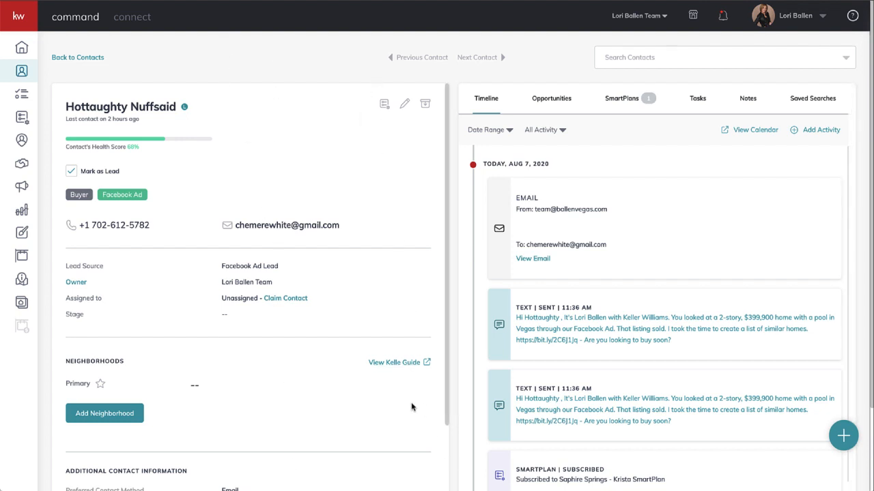
pyautogui.scroll(-5, 412, 403)
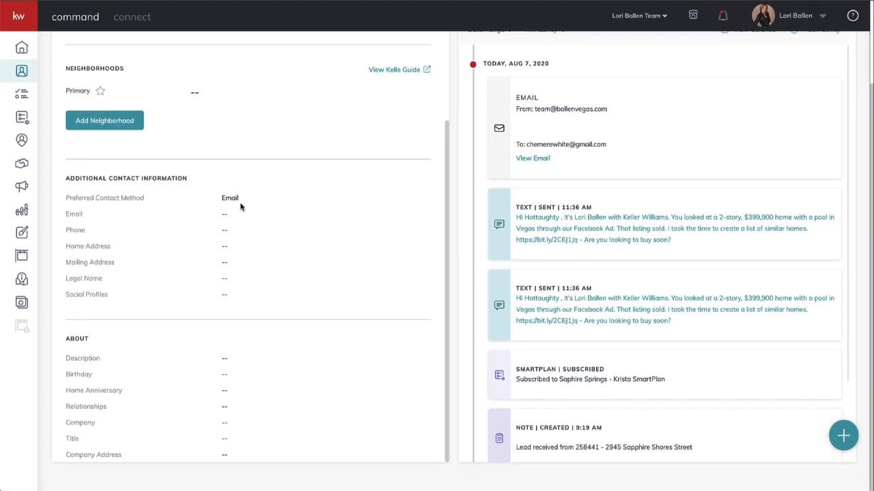